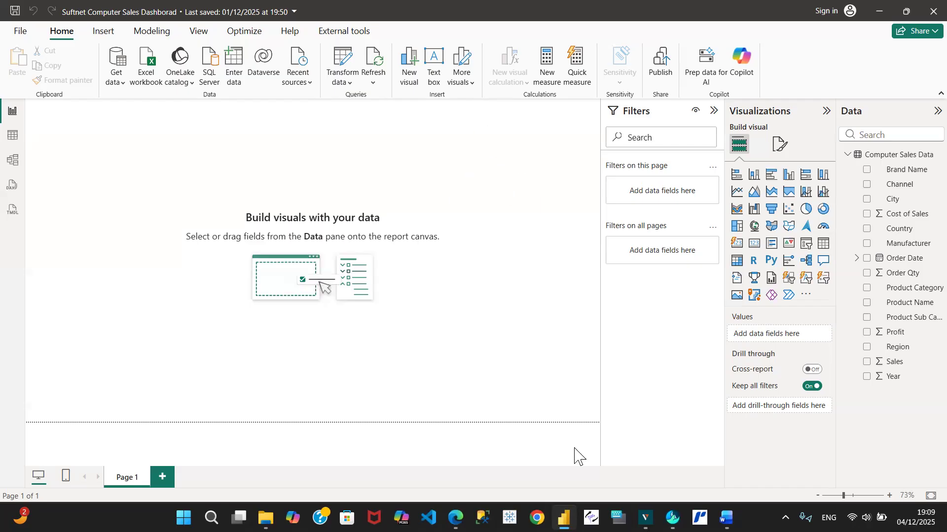
Collapse the Computer Sales Data table and view the Home location in the Excel workbook import's file picker.
mouse_move(564, 517)
click(847, 156)
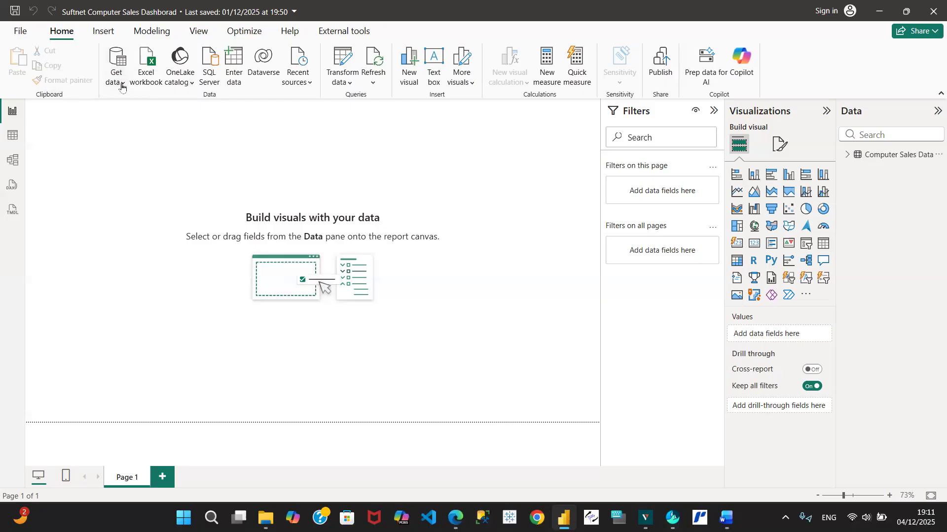
click(122, 86)
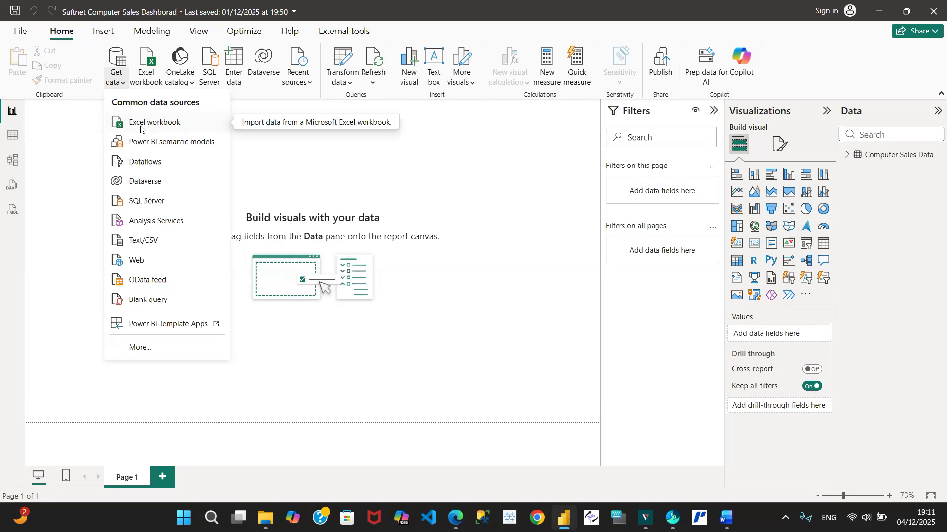
click(156, 127)
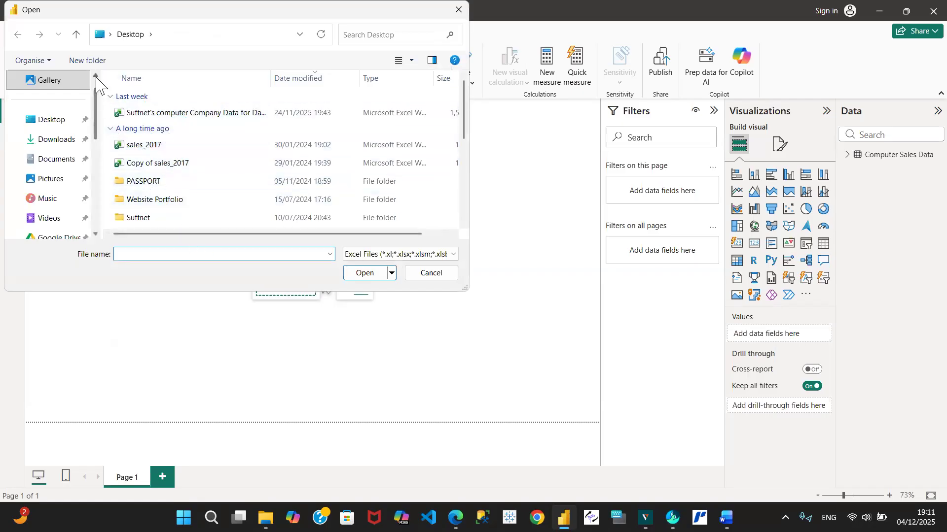
scroll(97, 87, up, 1)
click(63, 91)
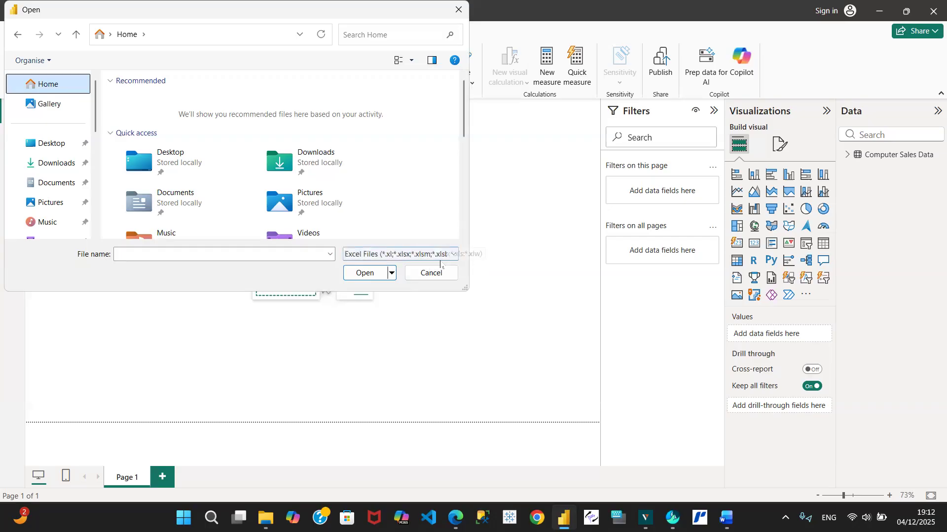
click(433, 278)
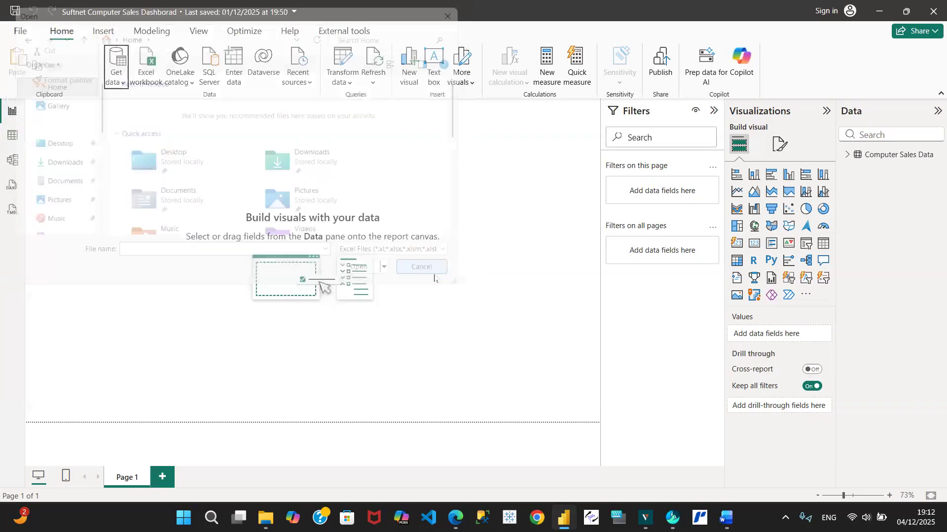
View the Power BI semantic models connection and dismiss its sign-in request without entering an account.
click(122, 85)
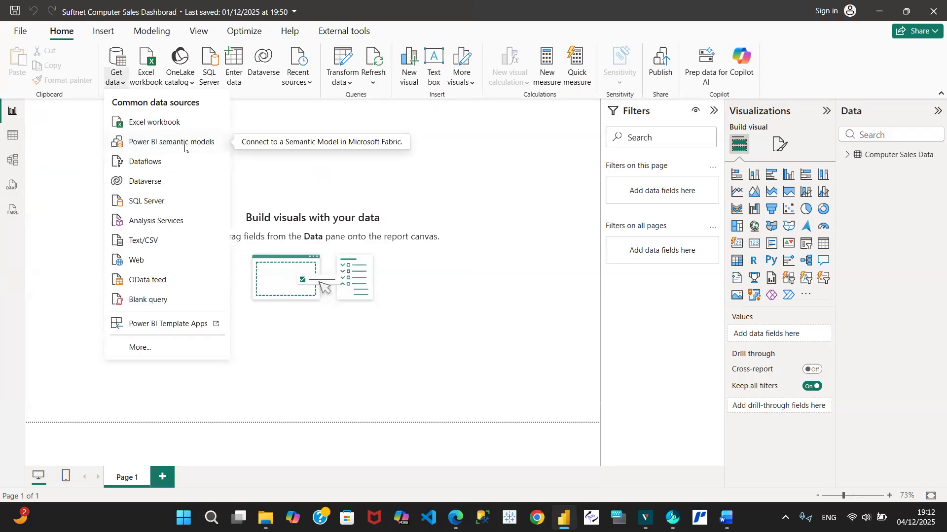
click(172, 142)
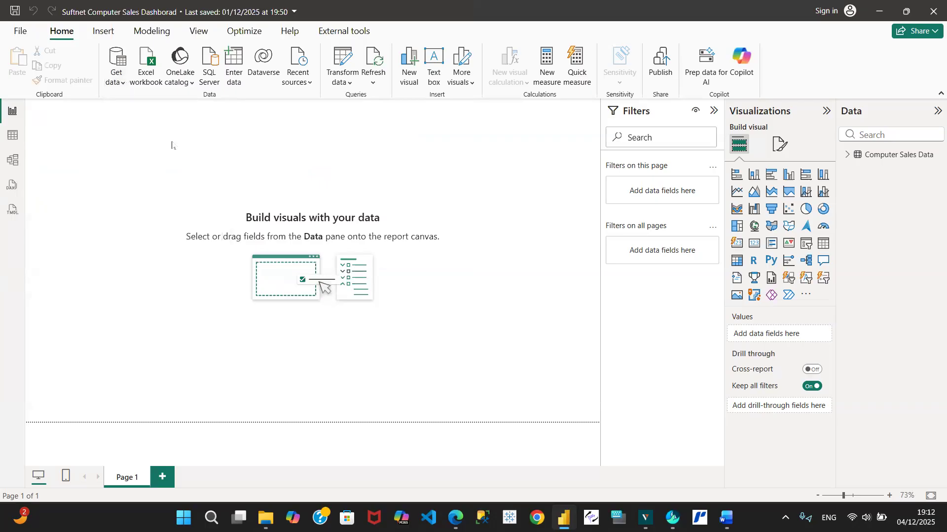
click(386, 290)
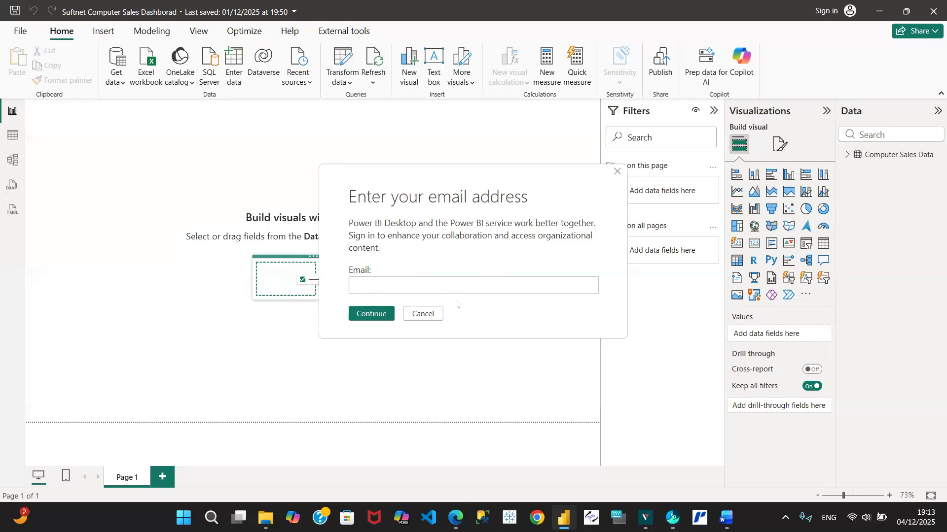
click(617, 172)
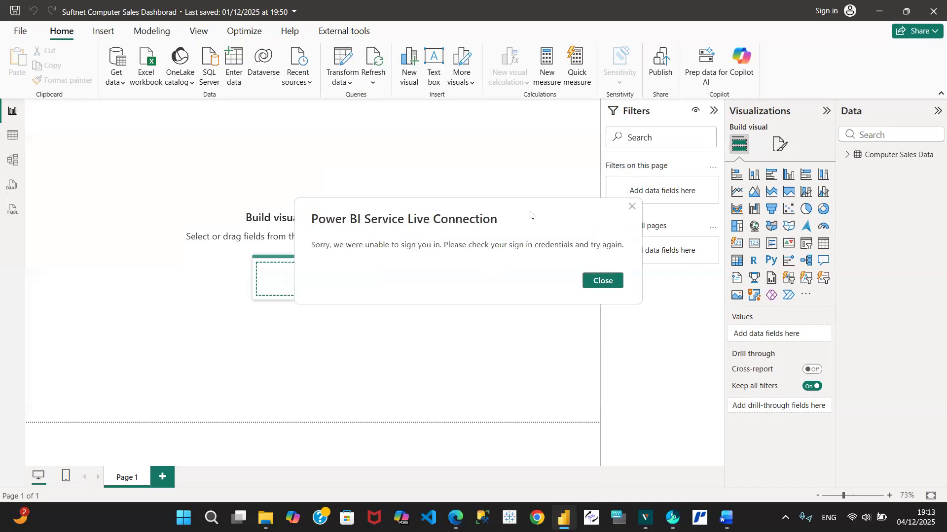
click(600, 279)
Open the Dataflows data source and try to expand its Workspaces folder.
click(116, 83)
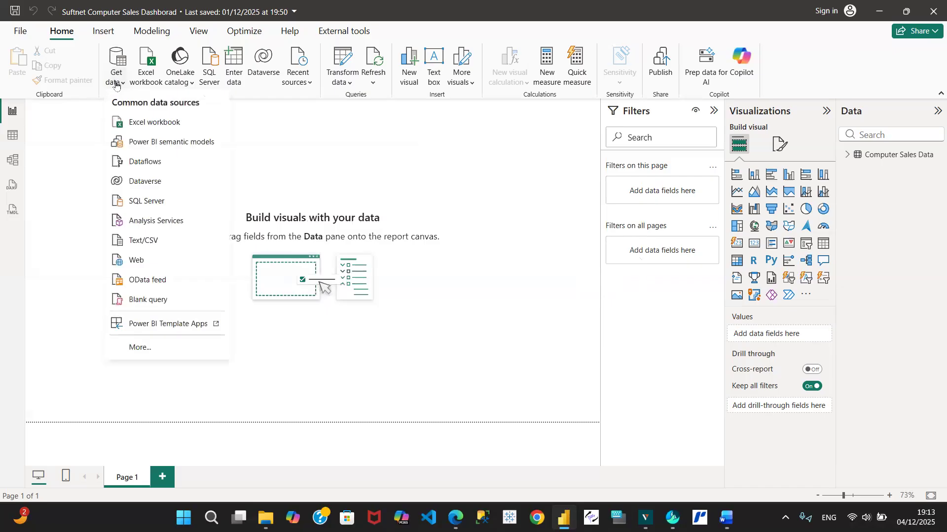
click(142, 165)
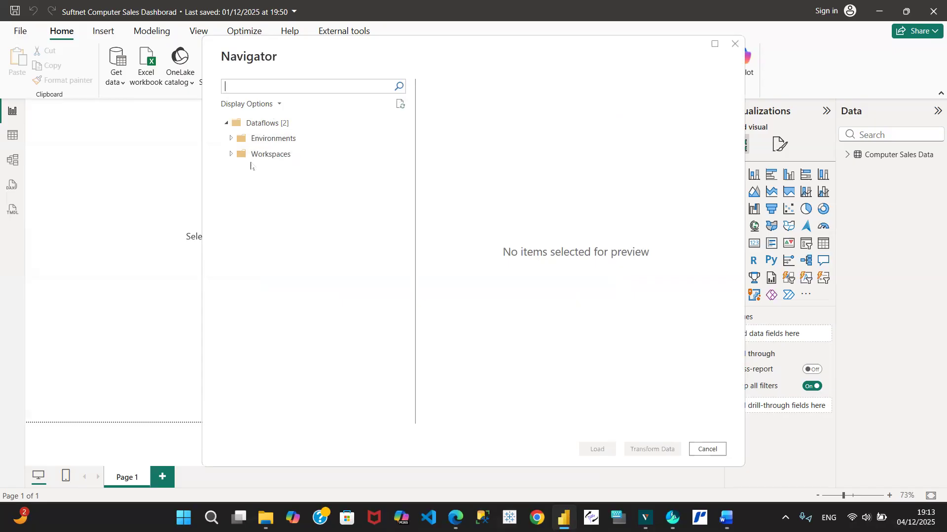
click(229, 156)
click(229, 155)
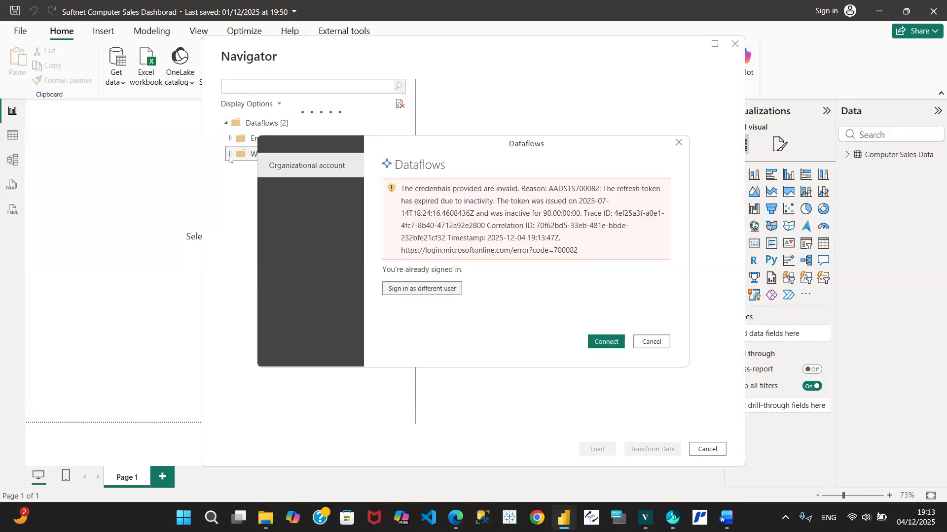
Try signing in to Dataflows as a different user with the organizational account, and cancel the connection.
click(324, 173)
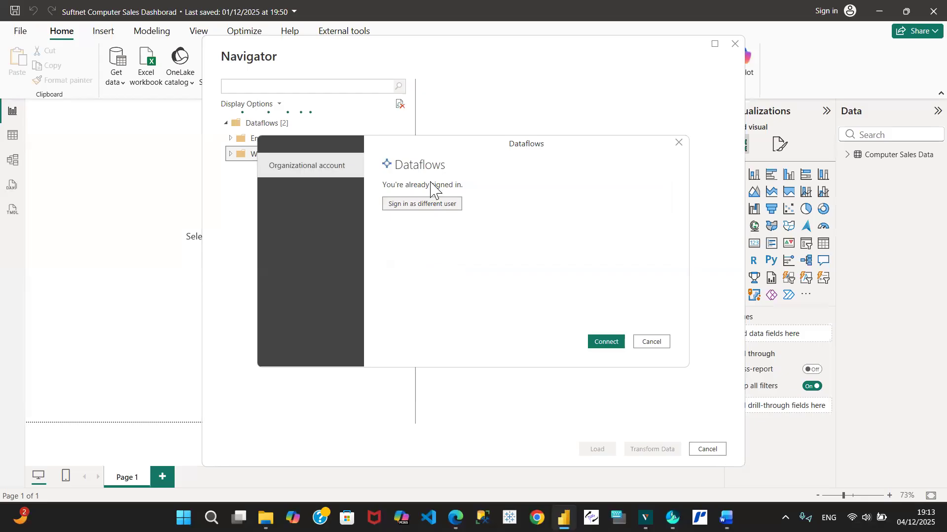
click(415, 206)
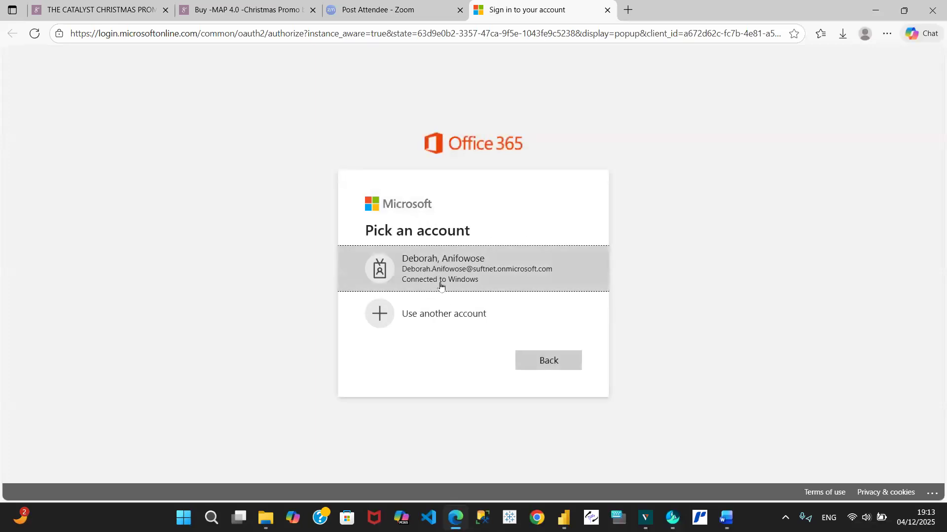
click(467, 271)
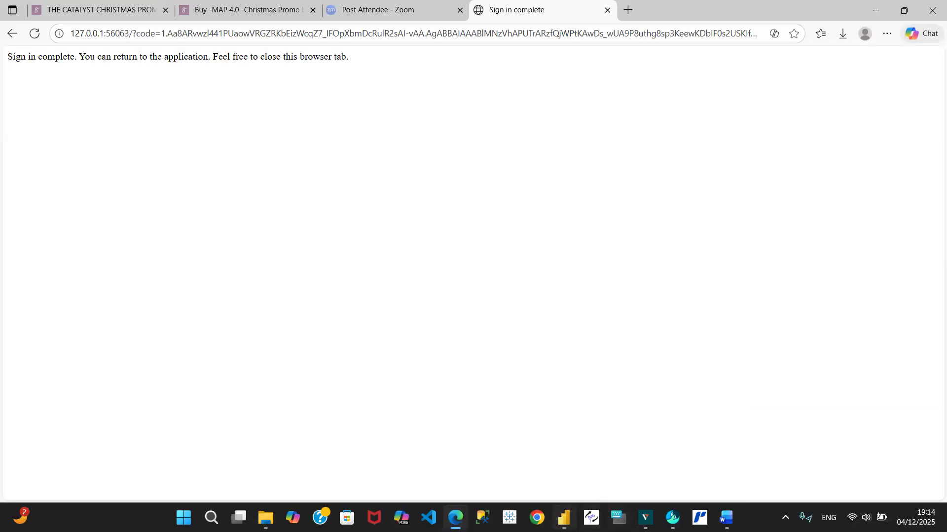
click(554, 456)
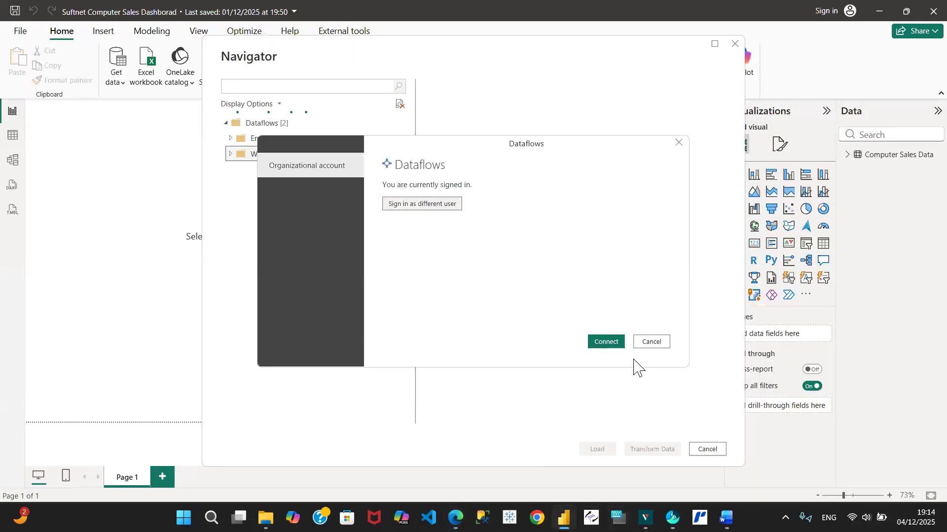
click(646, 345)
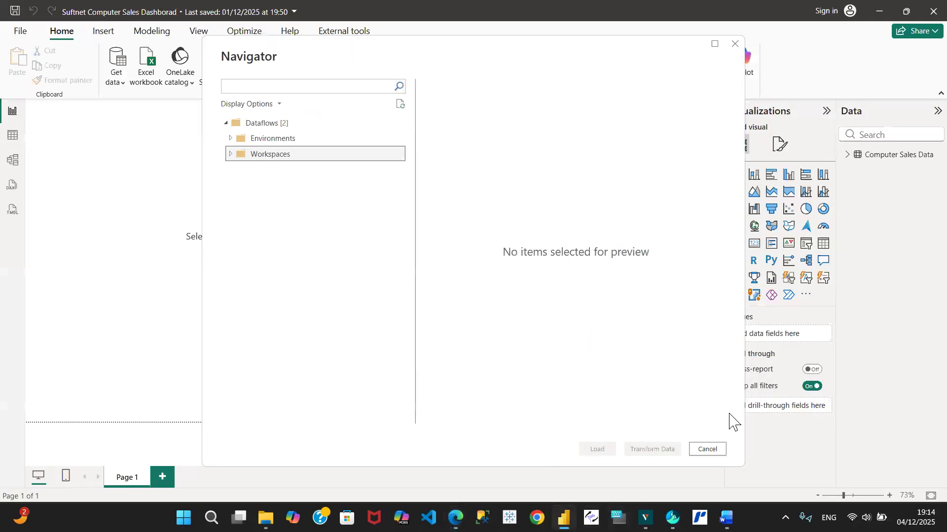
click(715, 450)
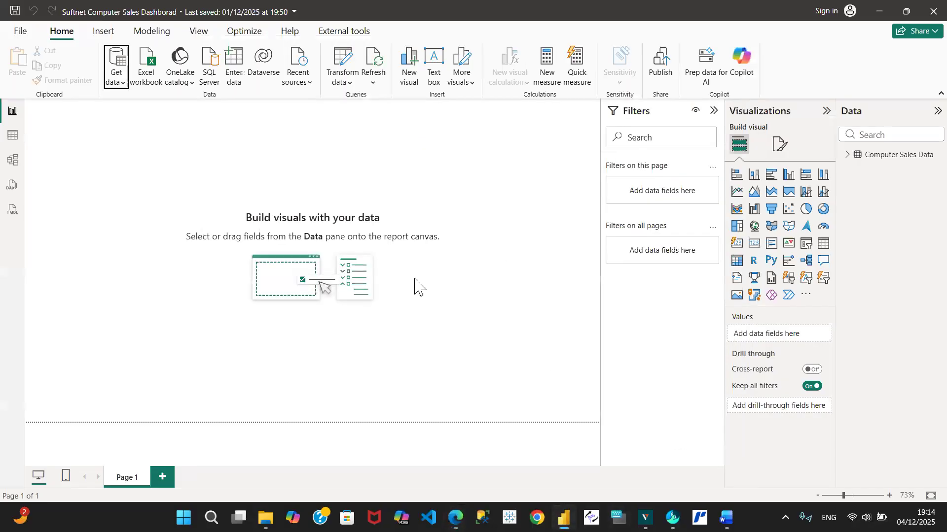
View the Web source's URL settings and the Text/CSV file picker without importing any data.
click(122, 83)
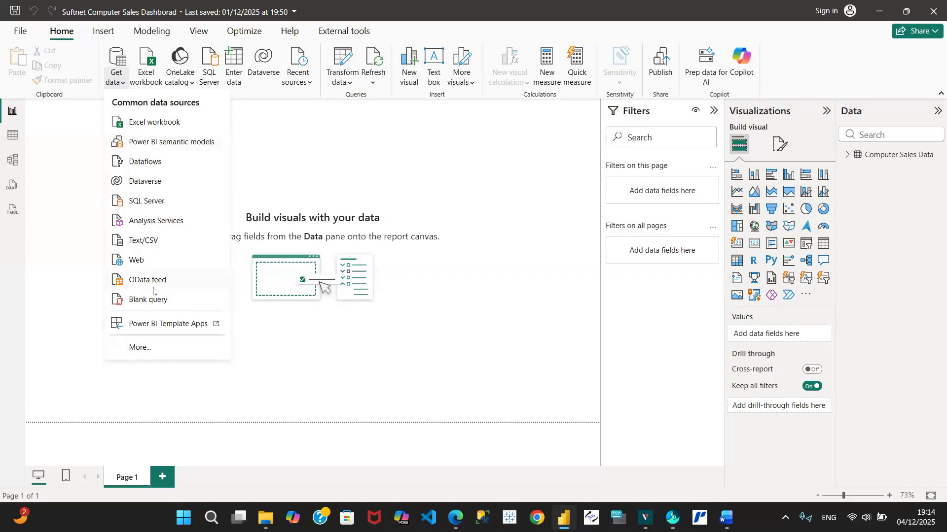
click(149, 263)
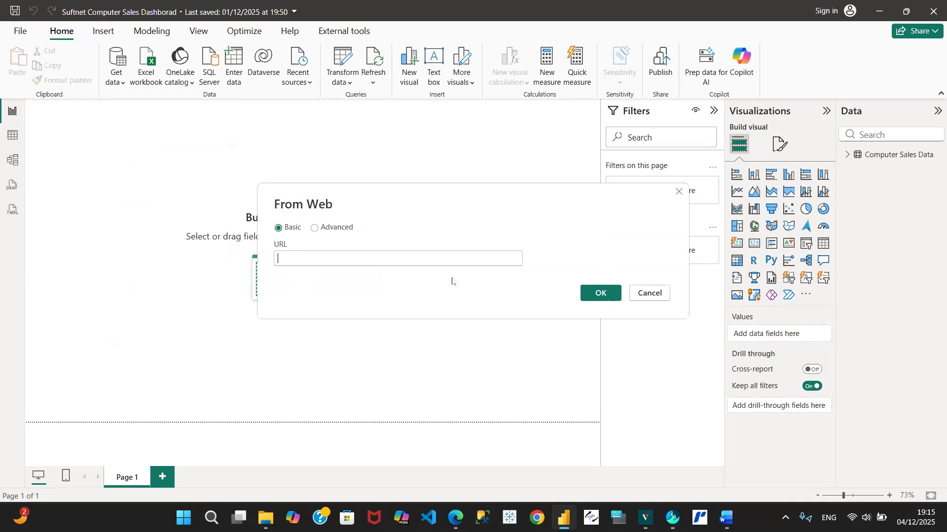
click(652, 295)
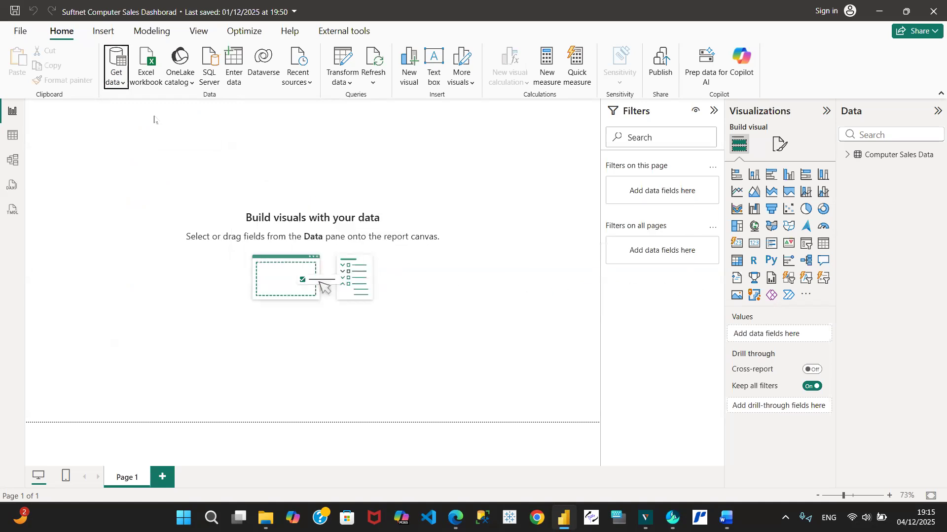
click(119, 82)
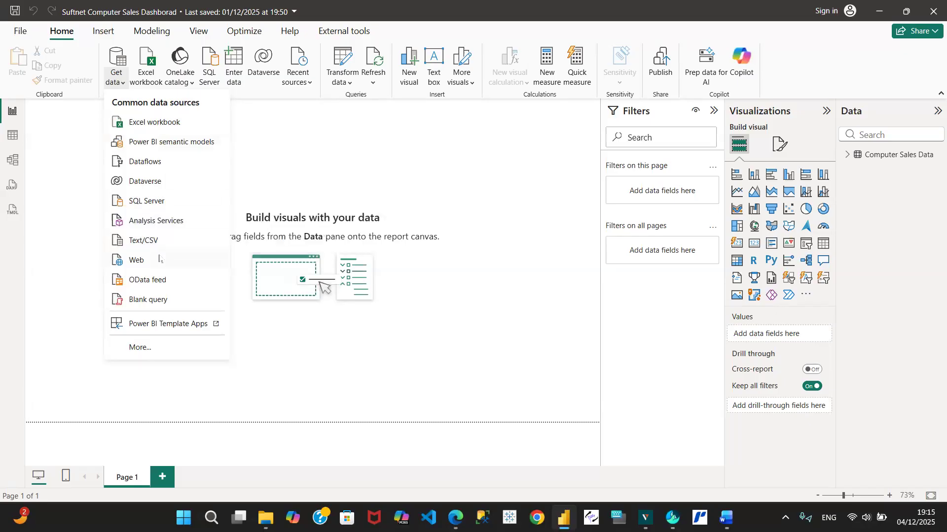
click(145, 242)
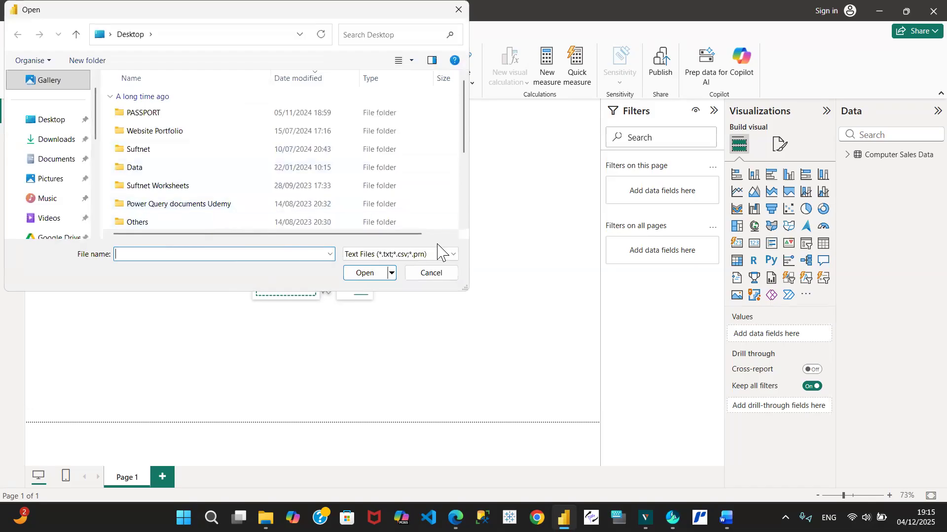
click(432, 274)
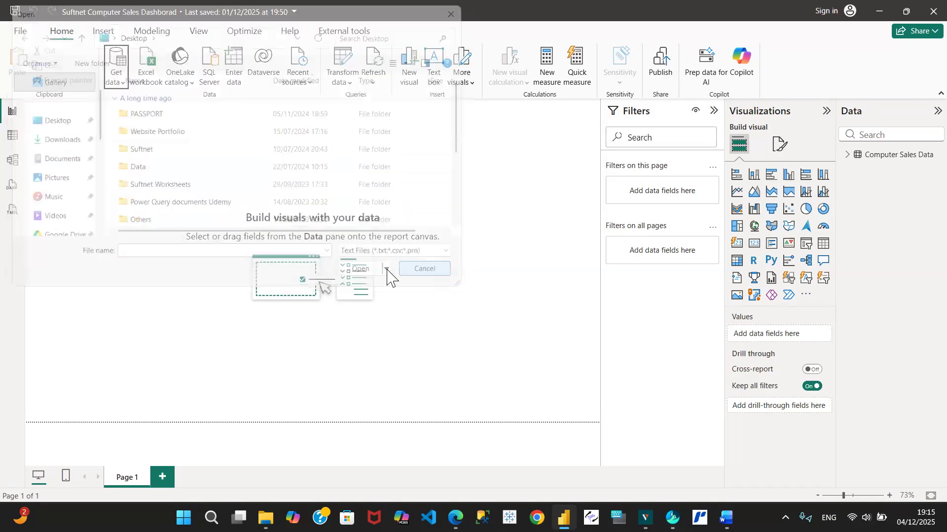
Create a blank query in the Power Query Editor and discard the pending query changes.
click(118, 86)
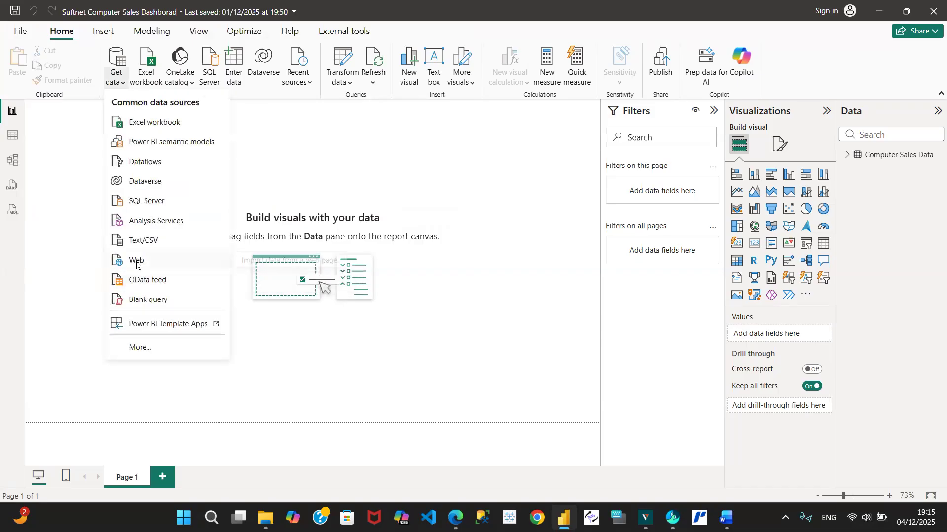
click(149, 301)
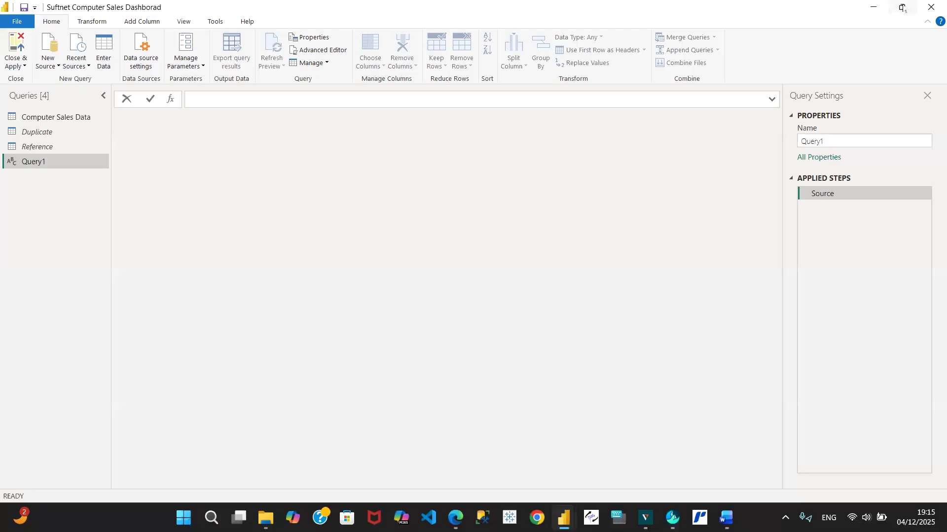
click(923, 10)
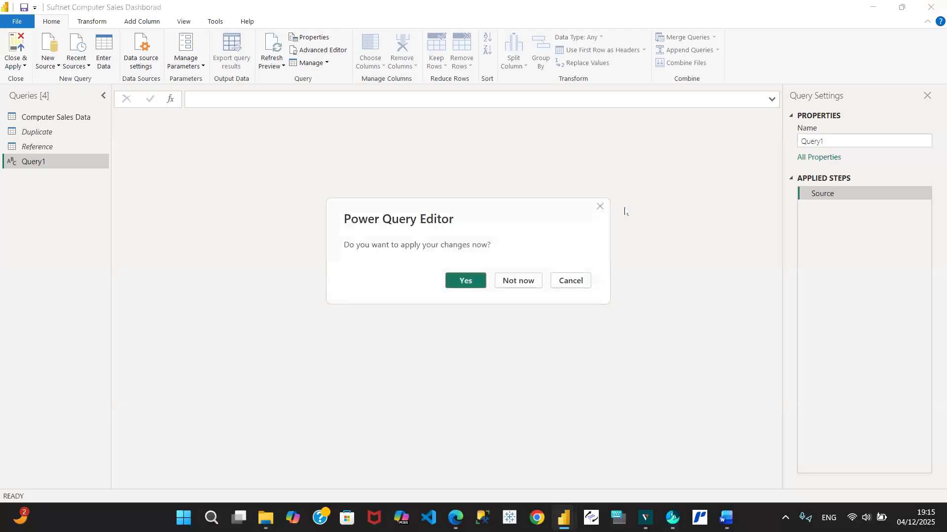
click(521, 282)
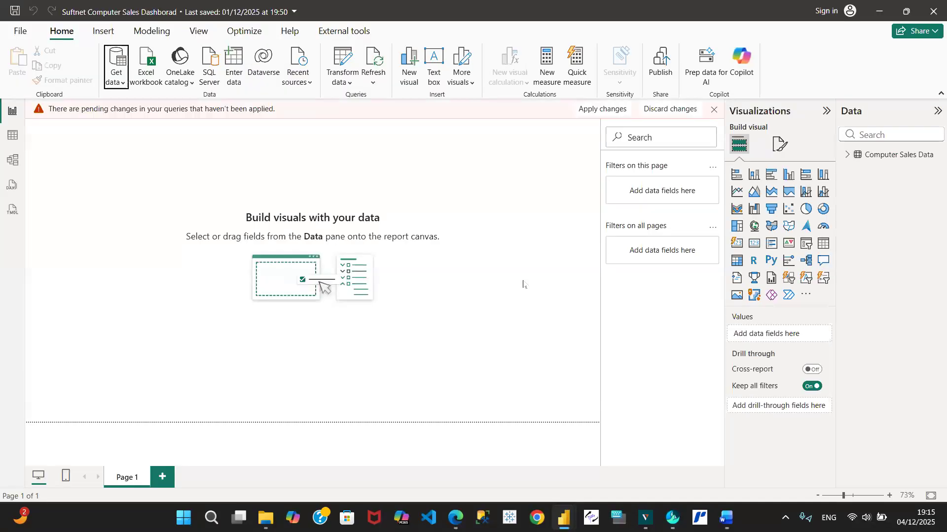
click(659, 113)
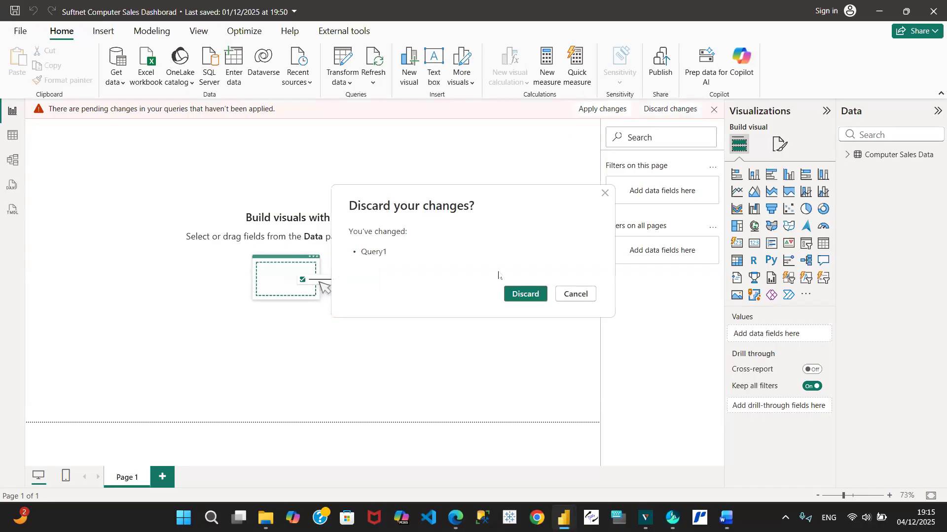
click(531, 298)
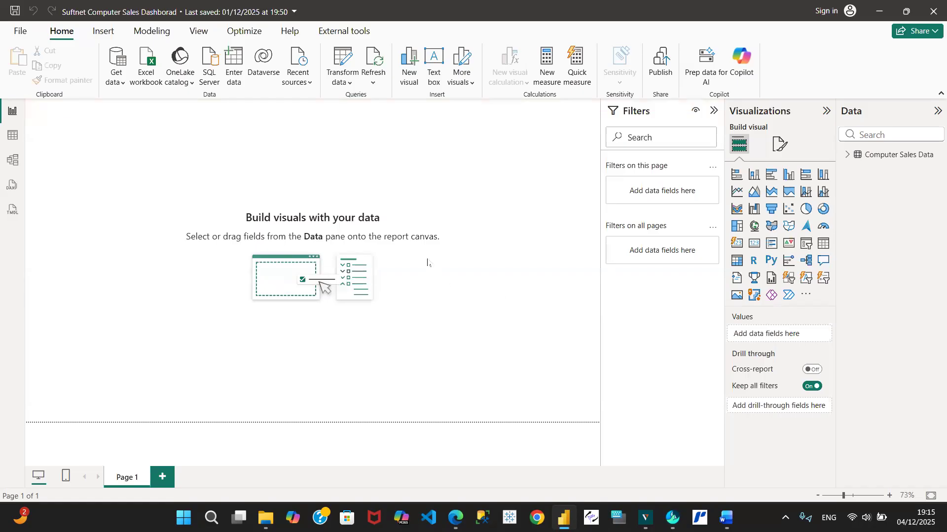
Open the full list of data source connectors and search it for SQL.
click(118, 83)
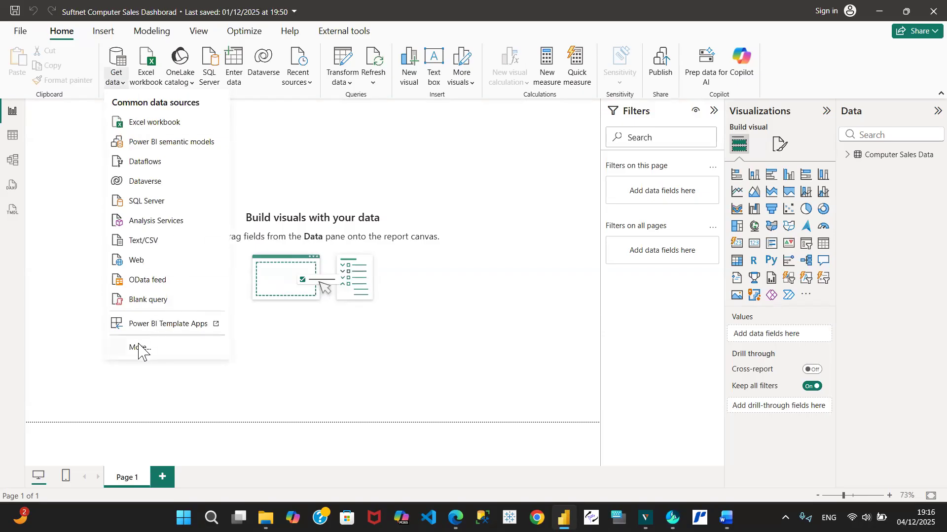
click(153, 351)
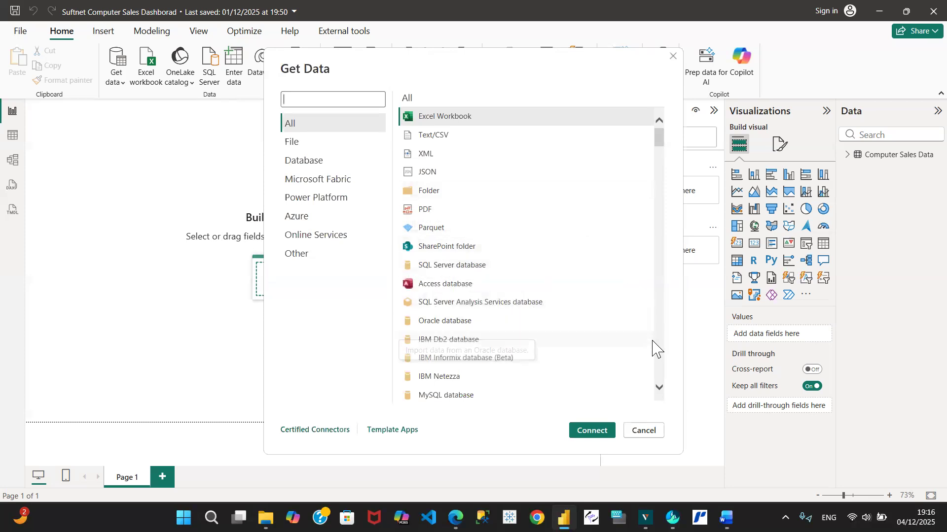
drag(661, 140, 650, 72)
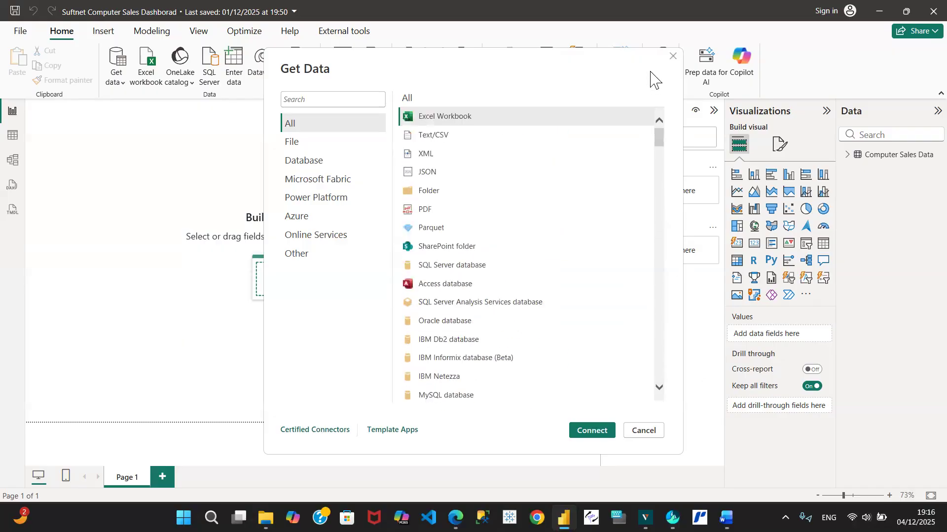
click(307, 100)
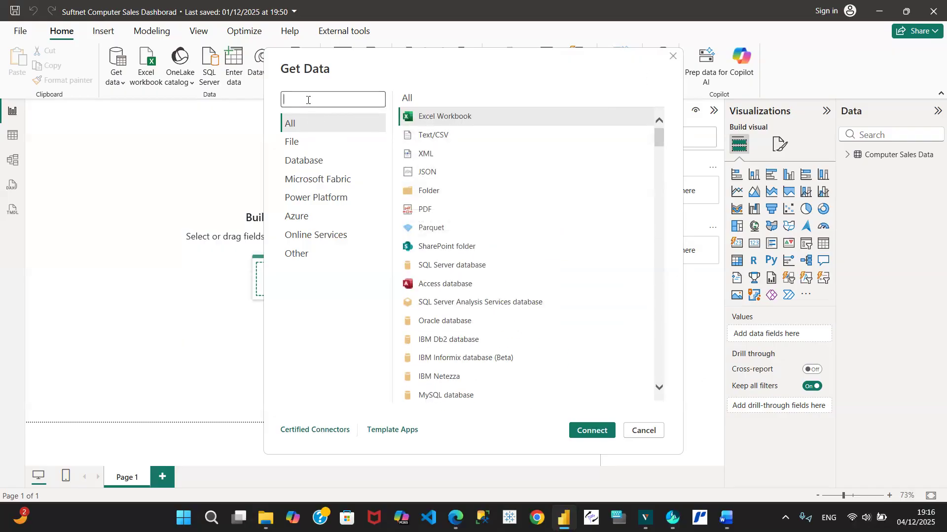
text(SQL)
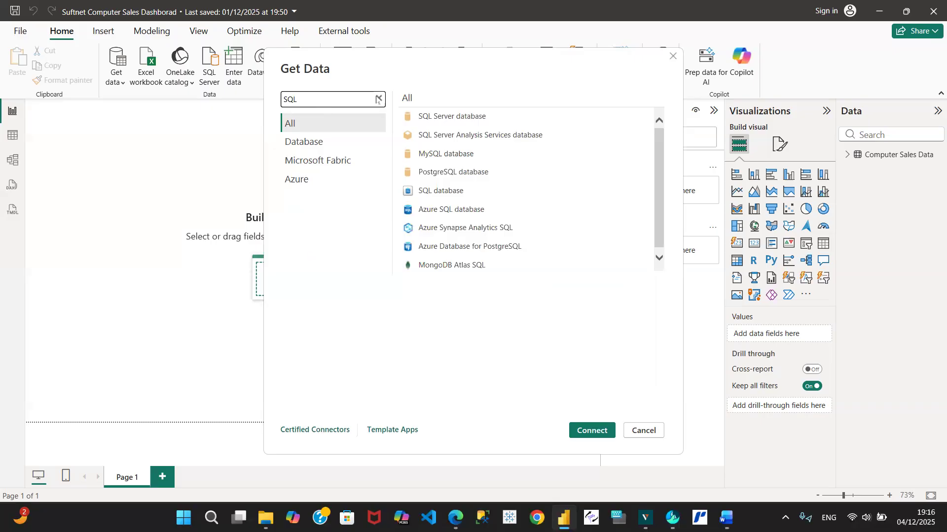
View the connection settings for the SQL Server database source and cancel without connecting.
click(457, 119)
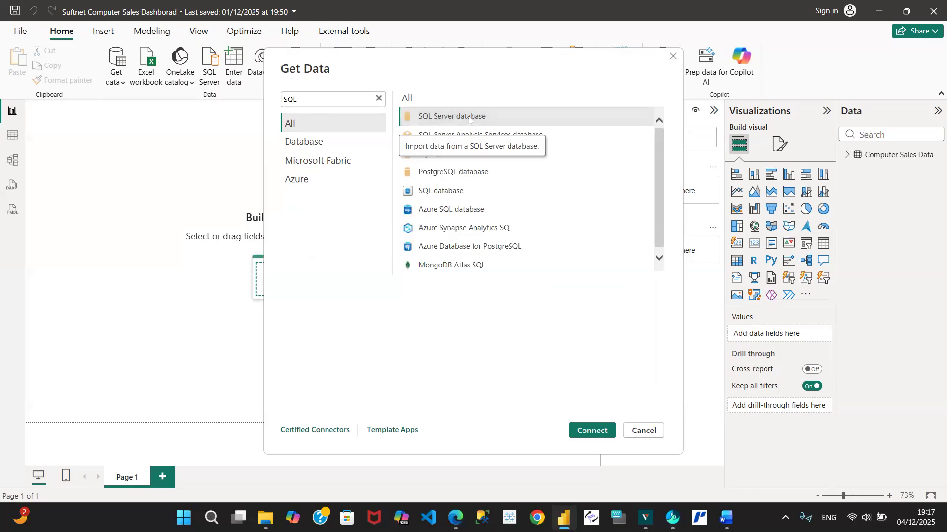
click(585, 437)
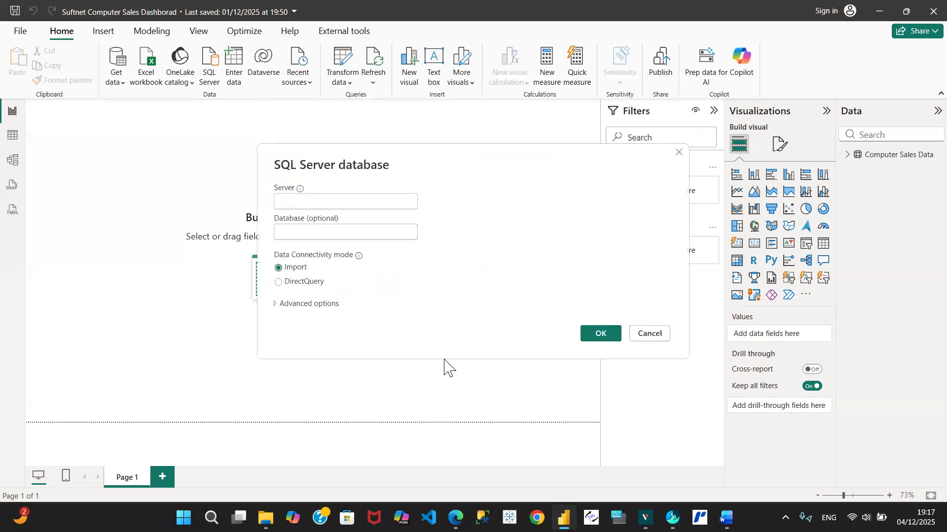
click(302, 203)
click(661, 333)
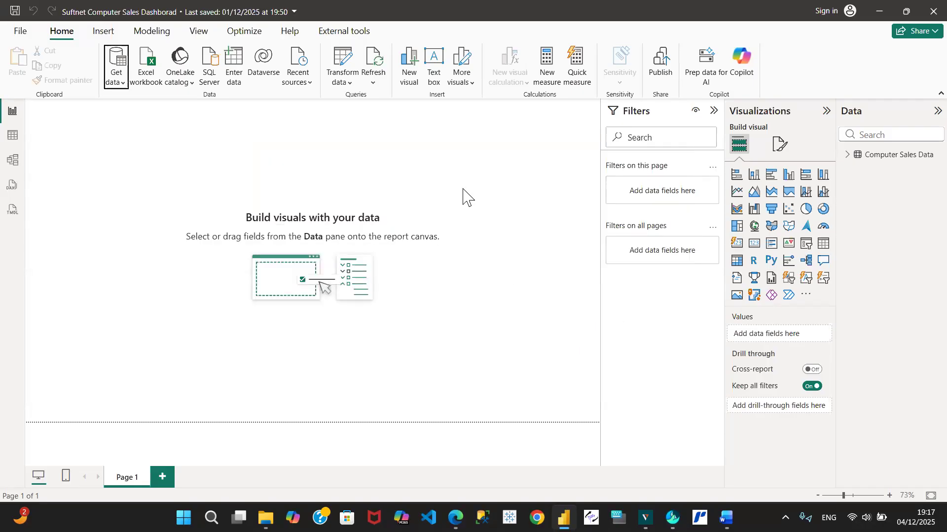
click(121, 86)
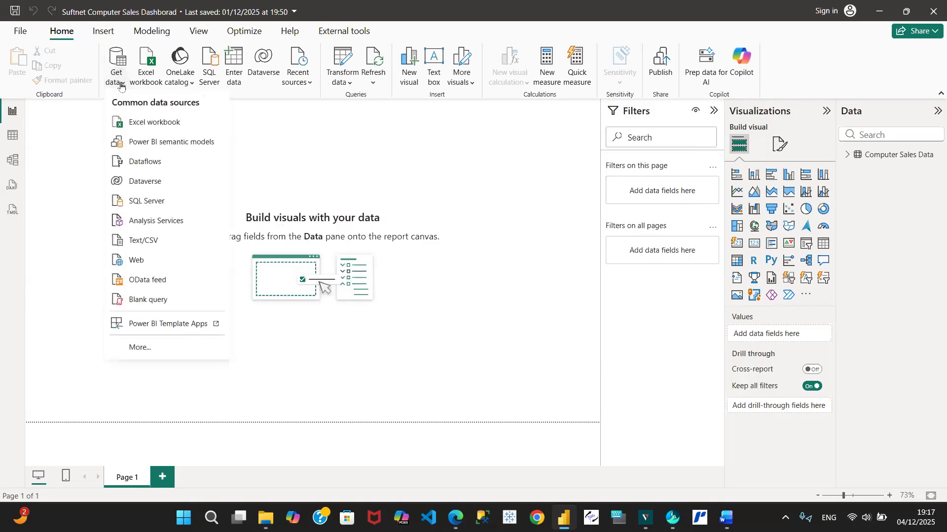
click(152, 122)
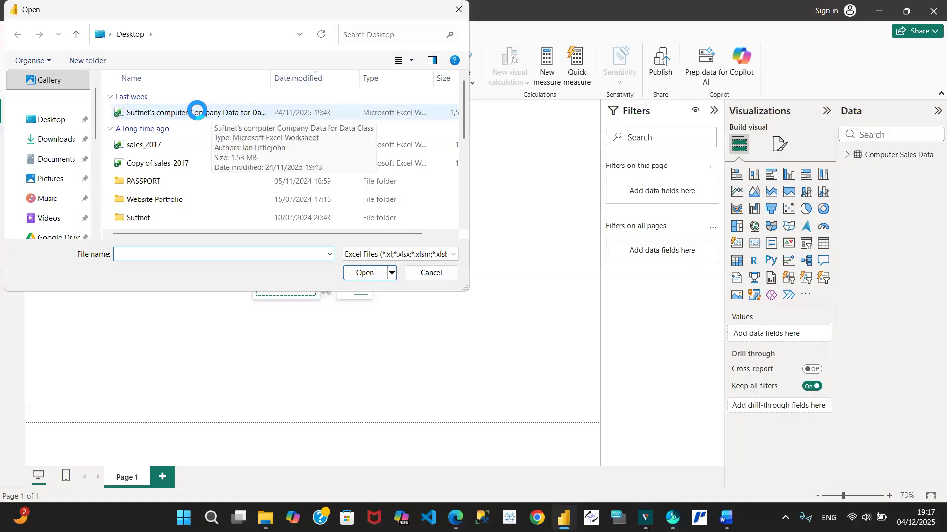
click(198, 109)
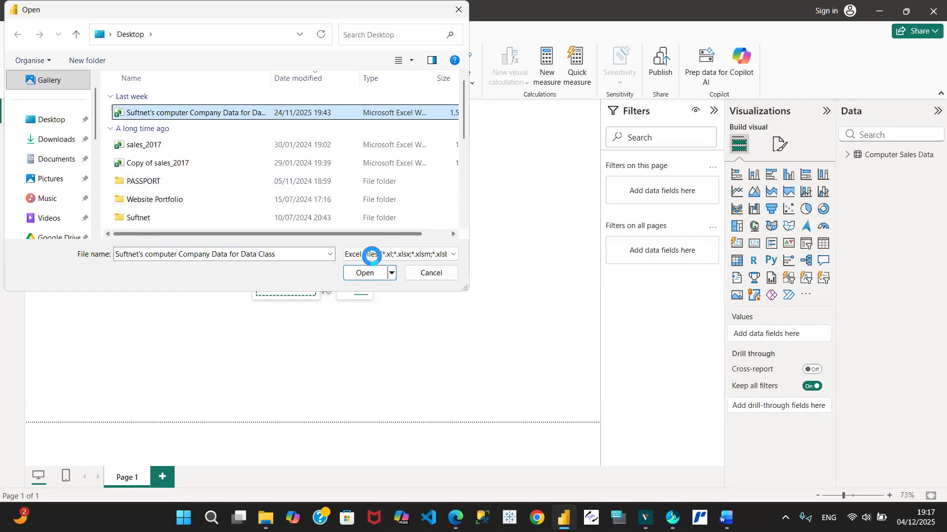
click(369, 272)
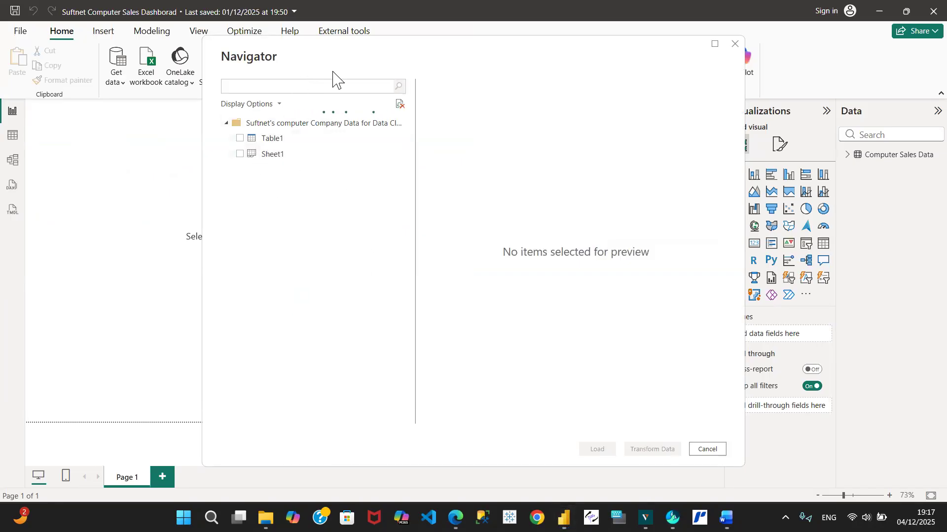
Preview and compare the data in the workbook's Table1 and Sheet1.
click(276, 142)
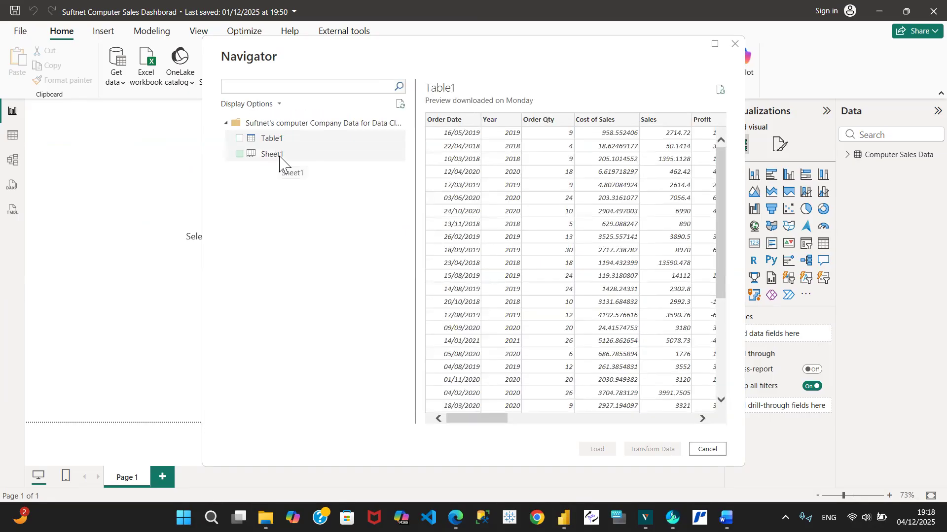
click(279, 157)
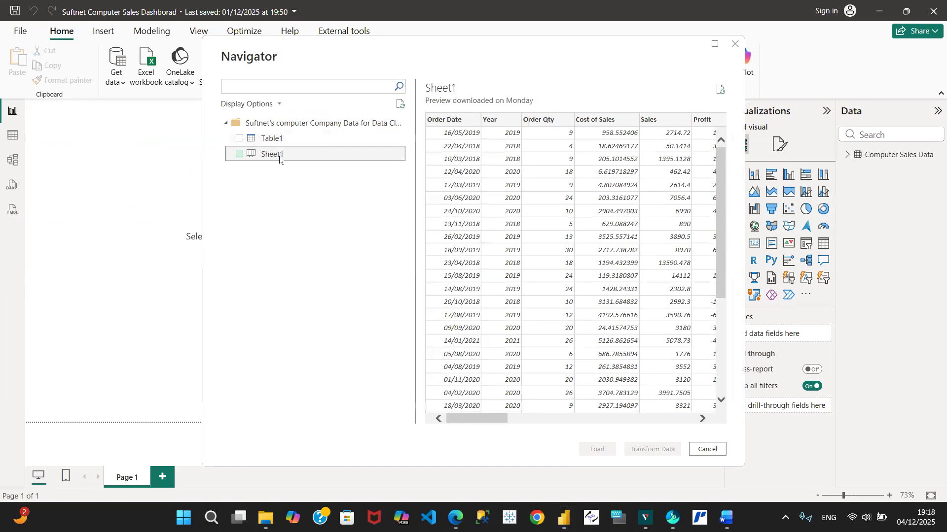
click(274, 142)
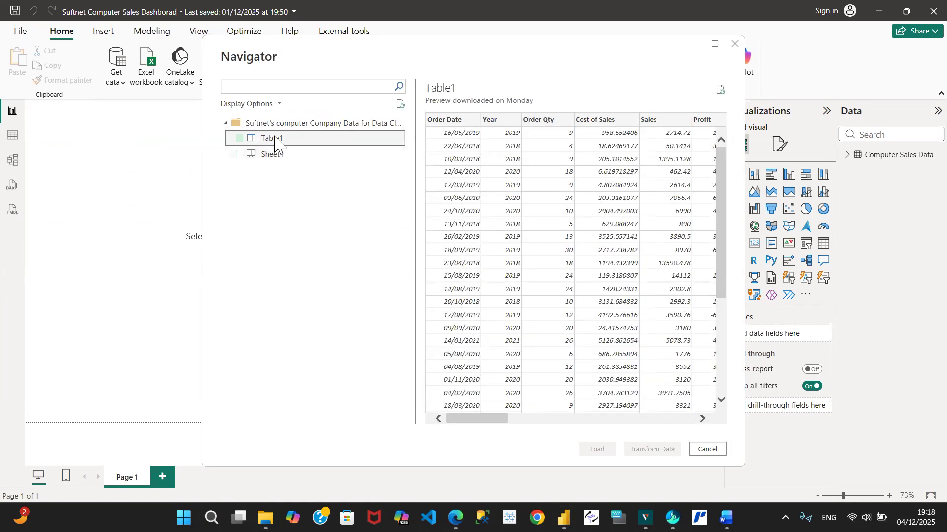
click(282, 156)
click(285, 140)
click(283, 160)
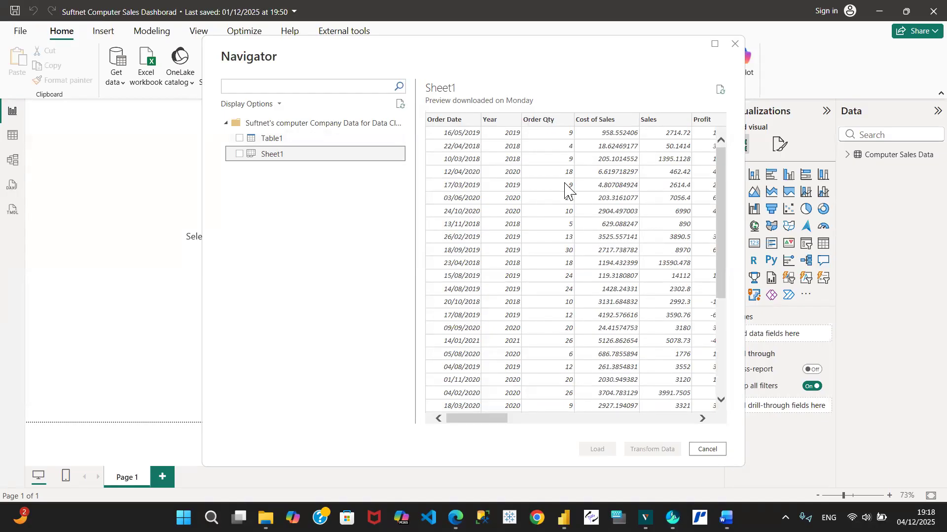
Select Table1 from the workbook and load it directly into the report.
drag(271, 139, 242, 144)
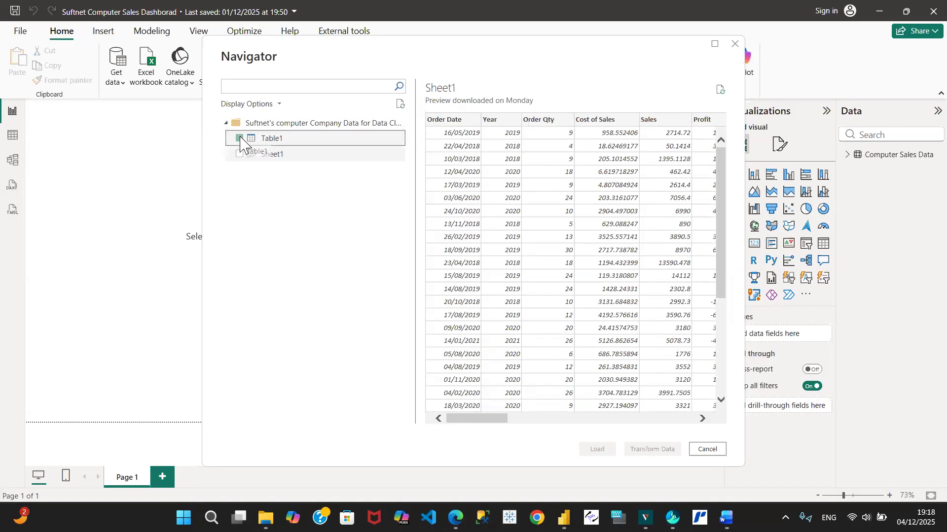
click(240, 139)
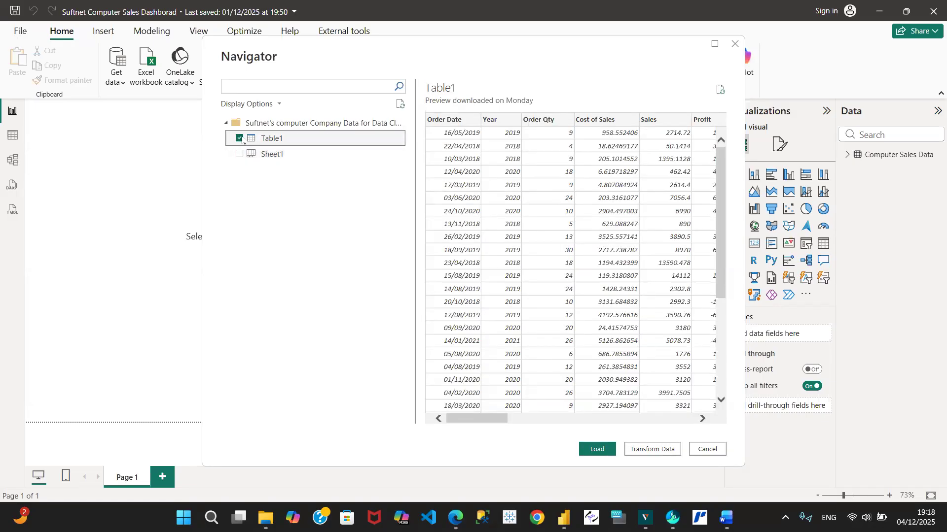
click(240, 139)
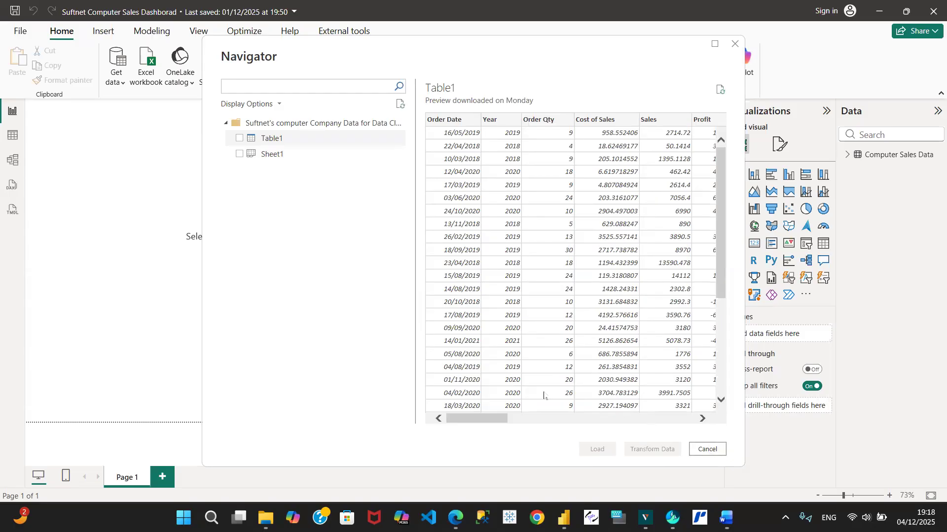
click(240, 139)
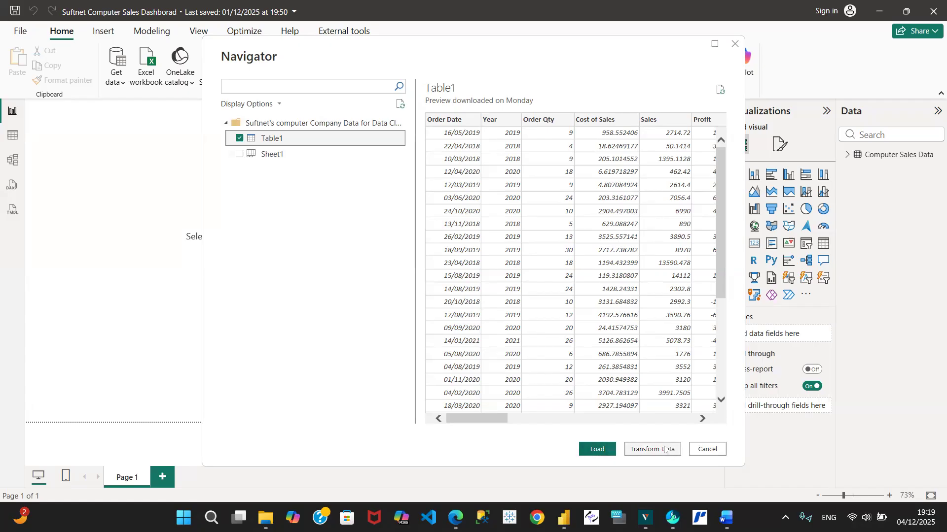
click(599, 450)
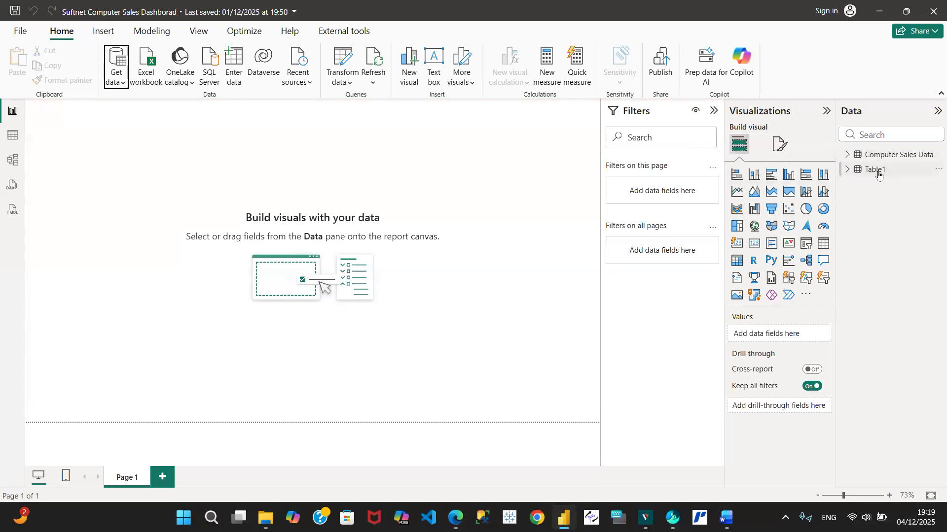
mouse_move(878, 173)
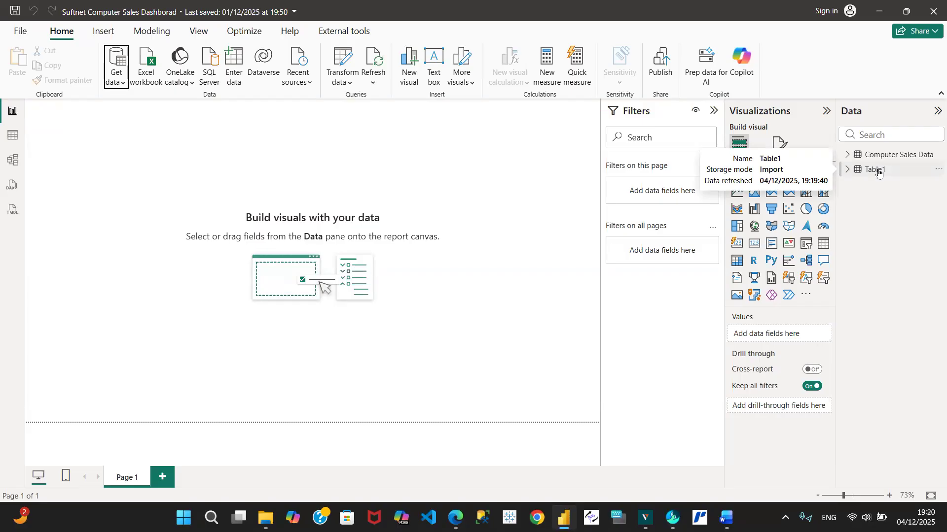
click(119, 85)
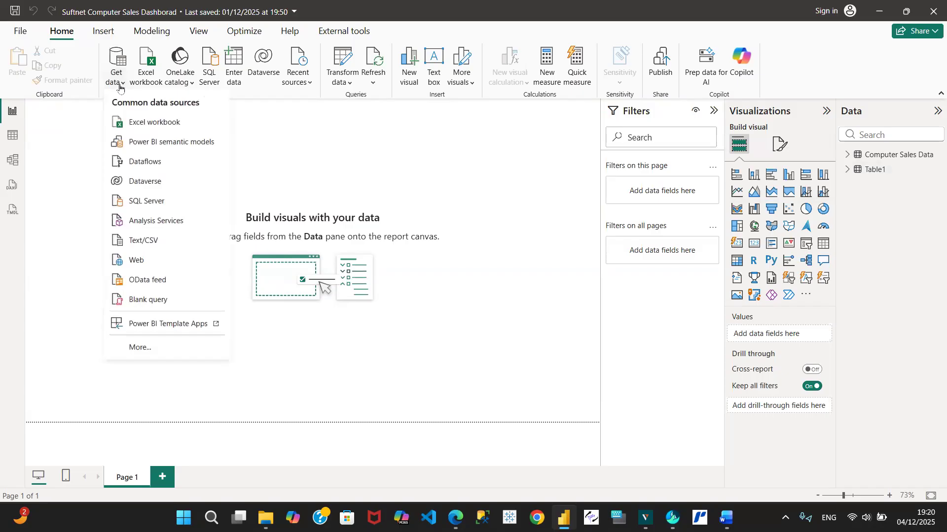
click(155, 122)
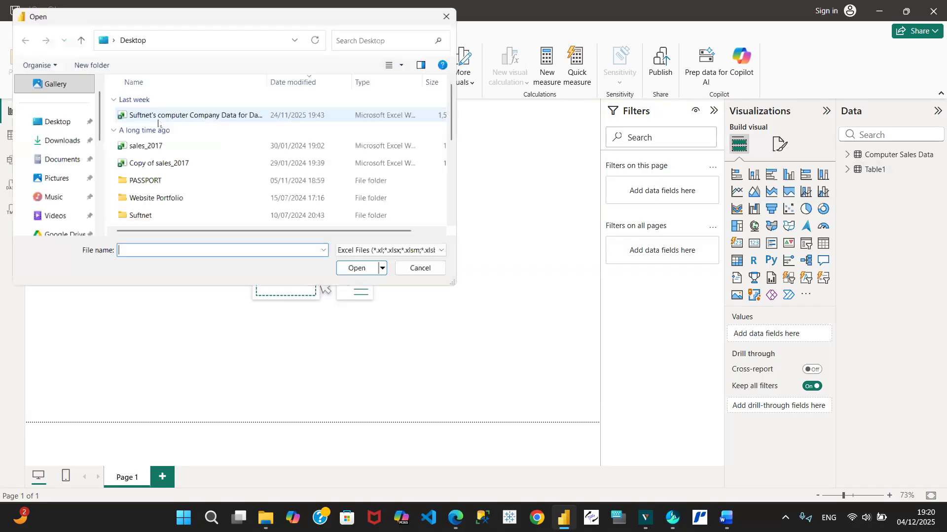
click(179, 113)
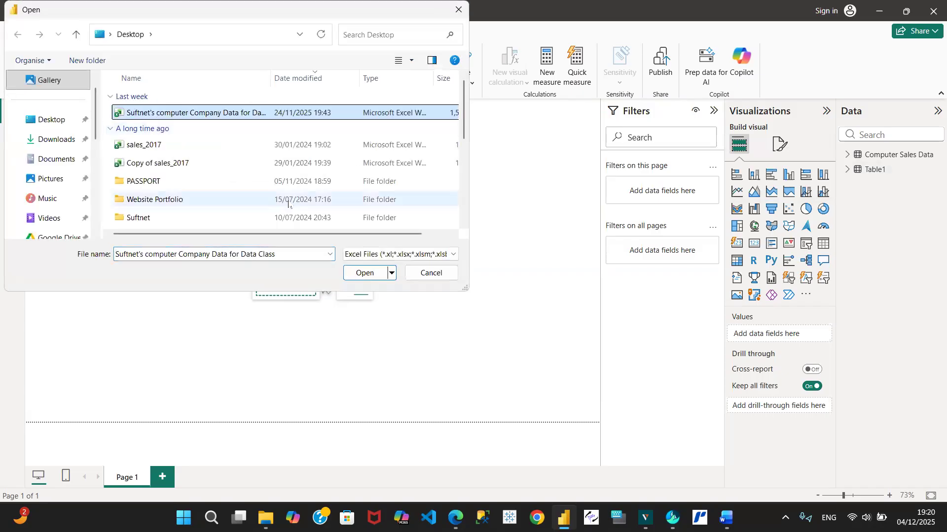
click(364, 272)
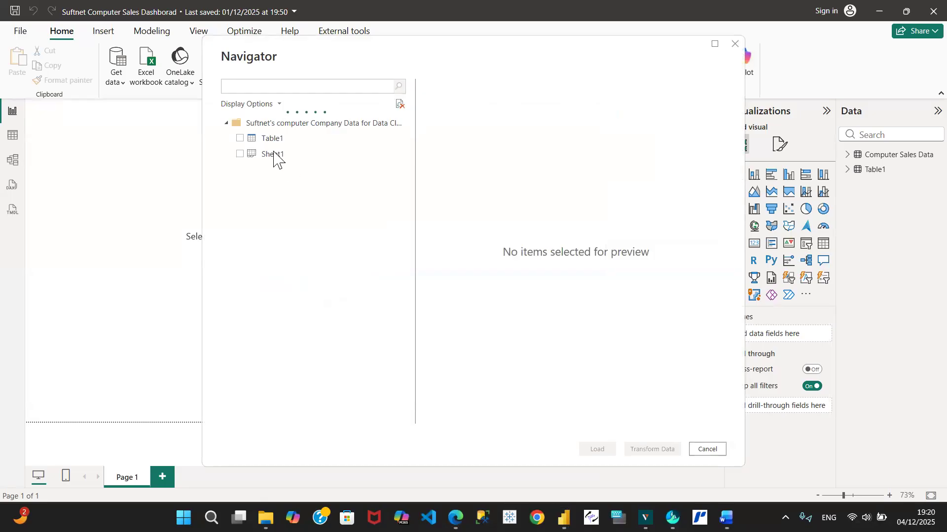
click(240, 139)
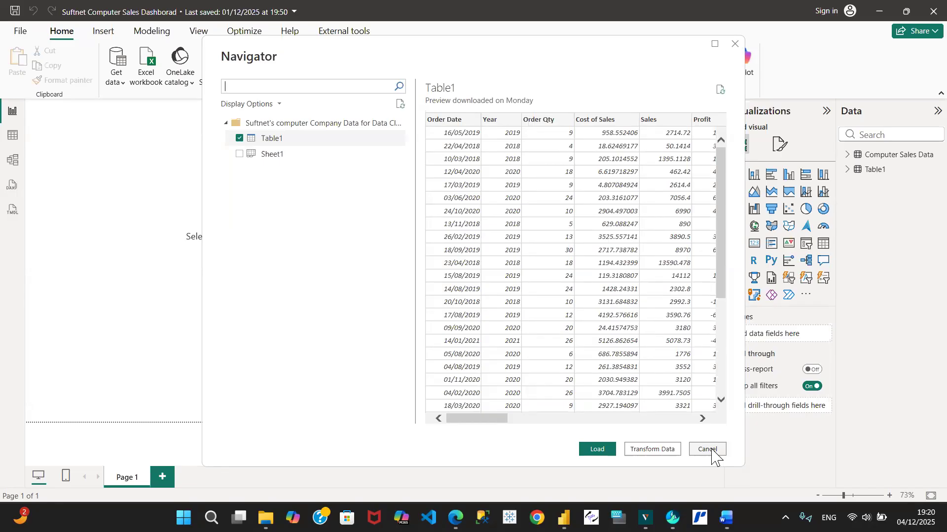
click(655, 452)
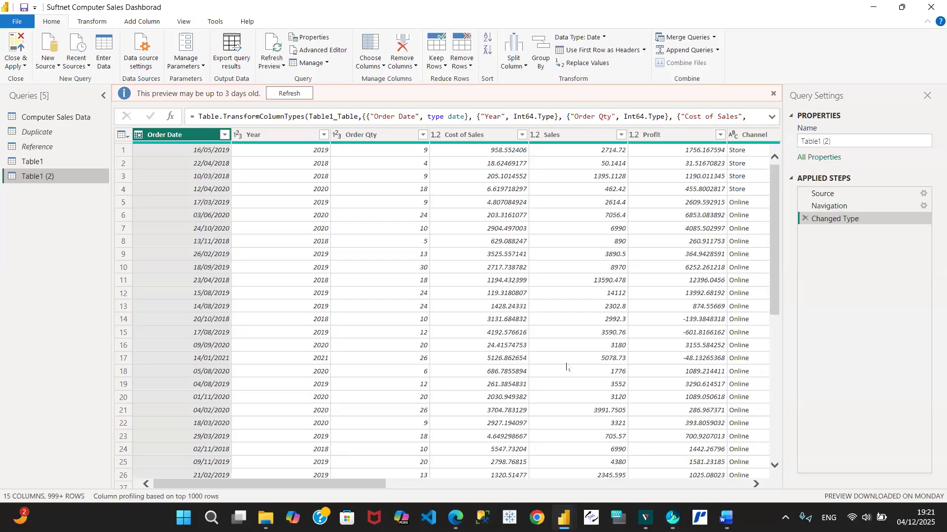
Look at the report window while the query changes are pending, and return to the Power Query Editor.
mouse_move(565, 518)
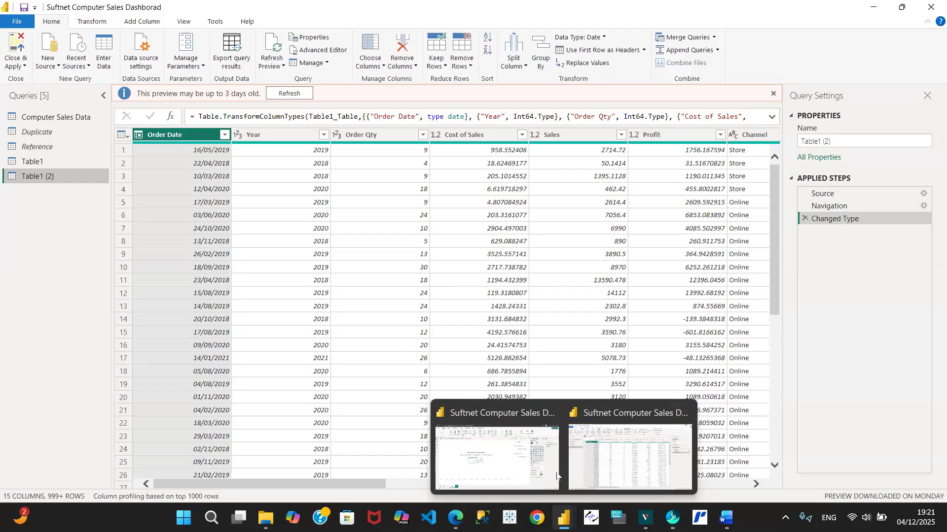
click(508, 449)
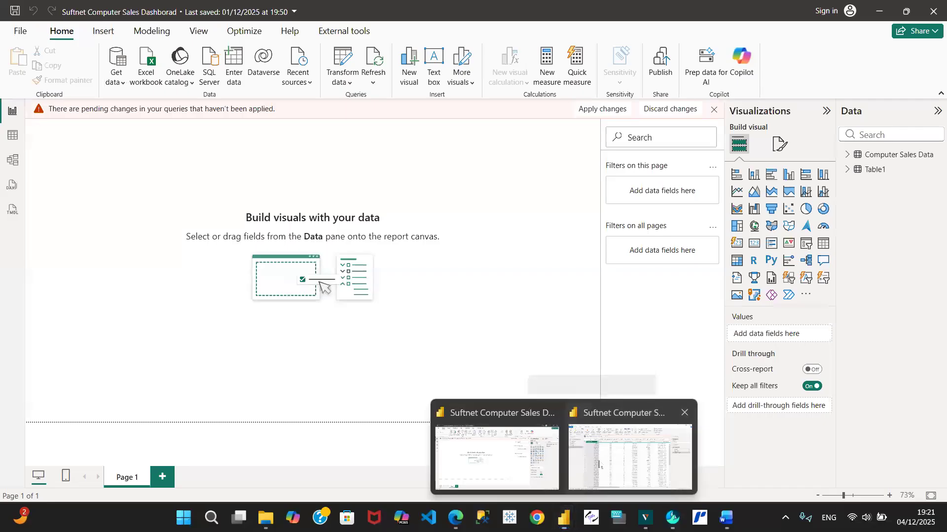
click(599, 464)
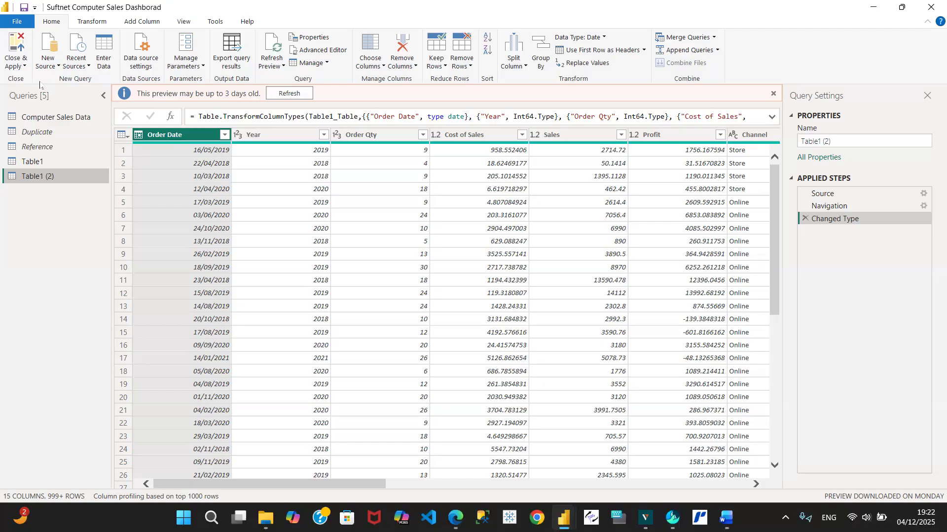
Delete the Table1 and Table1 (2) queries from the Power Query Editor.
click(34, 165)
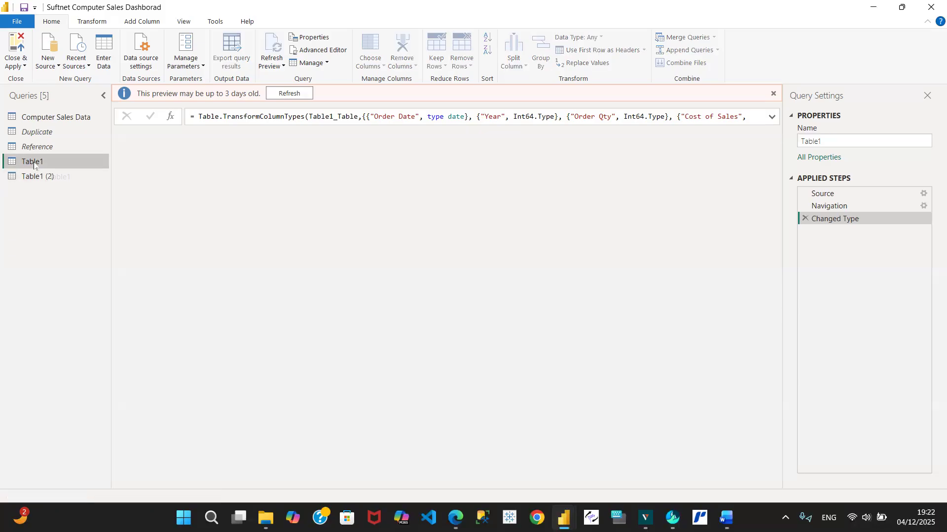
right_click(34, 165)
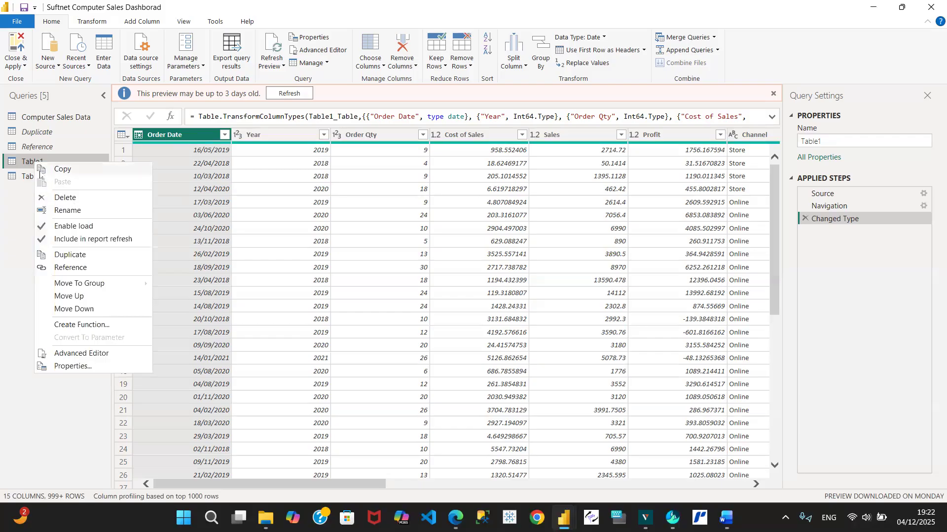
click(72, 197)
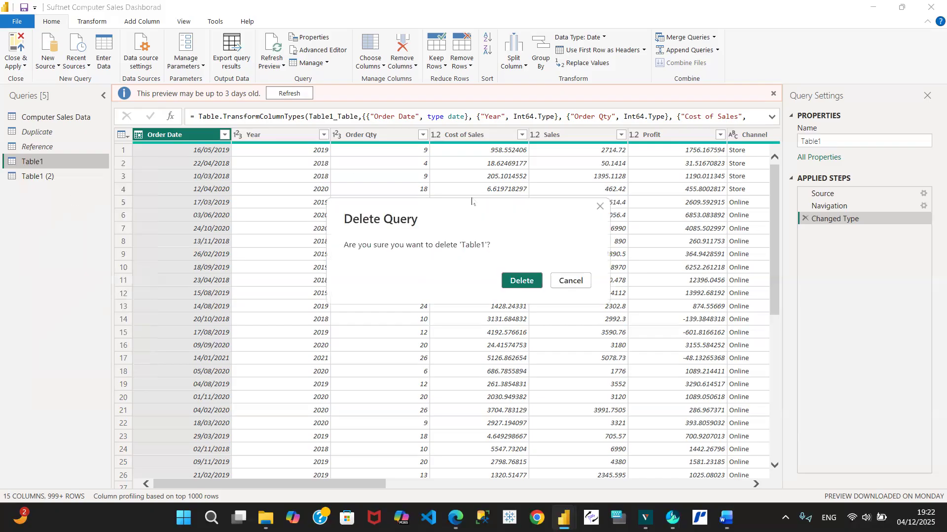
click(530, 284)
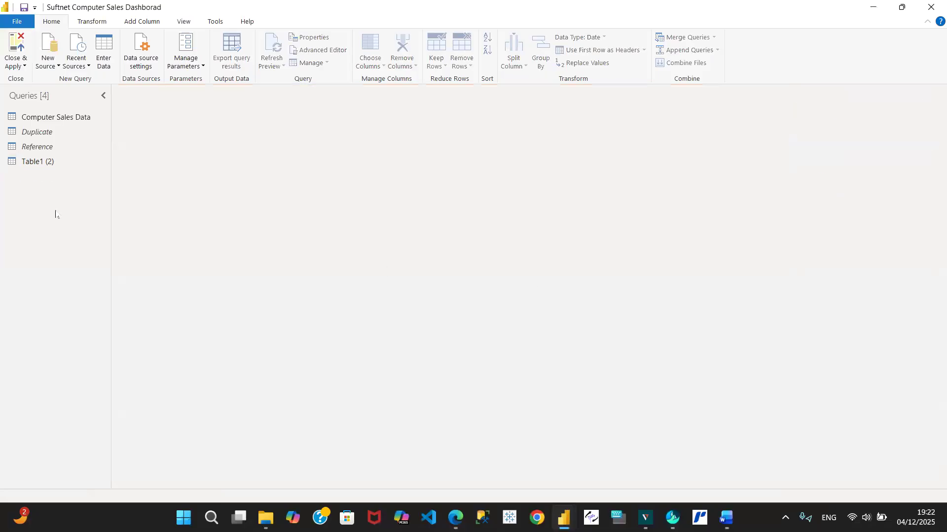
click(31, 168)
right_click(33, 168)
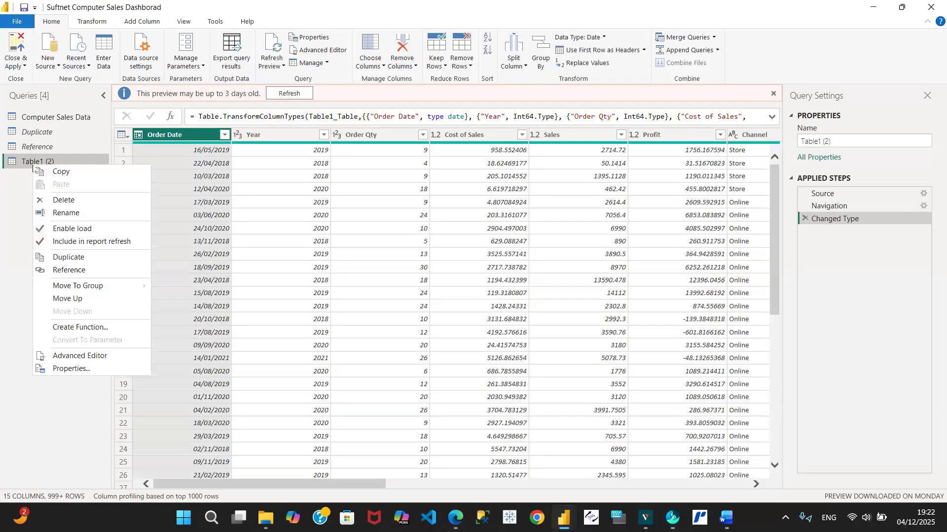
click(71, 200)
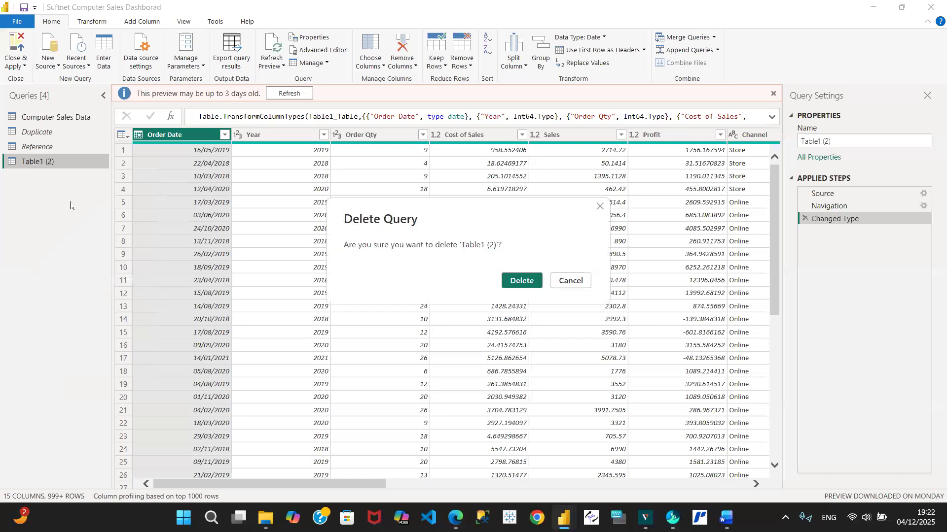
click(523, 282)
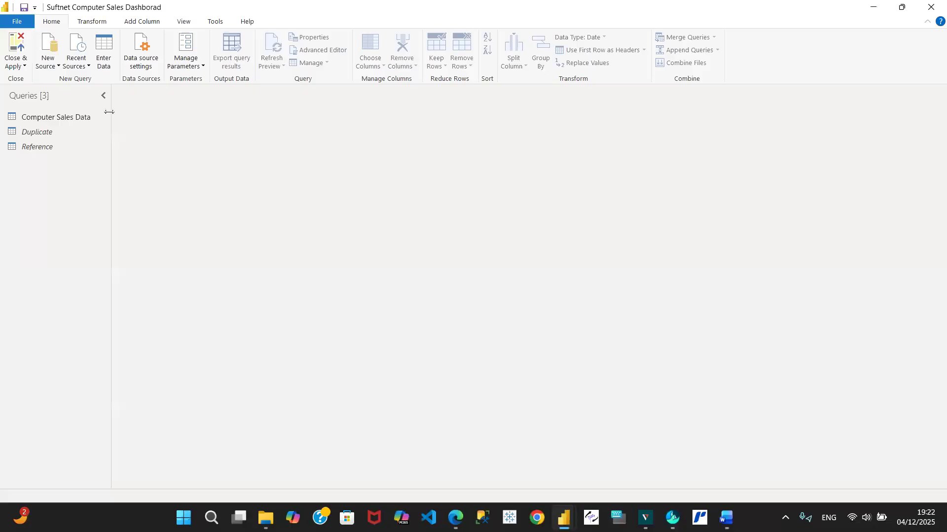
Open the Computer Sales Data query and refresh its data preview.
click(60, 122)
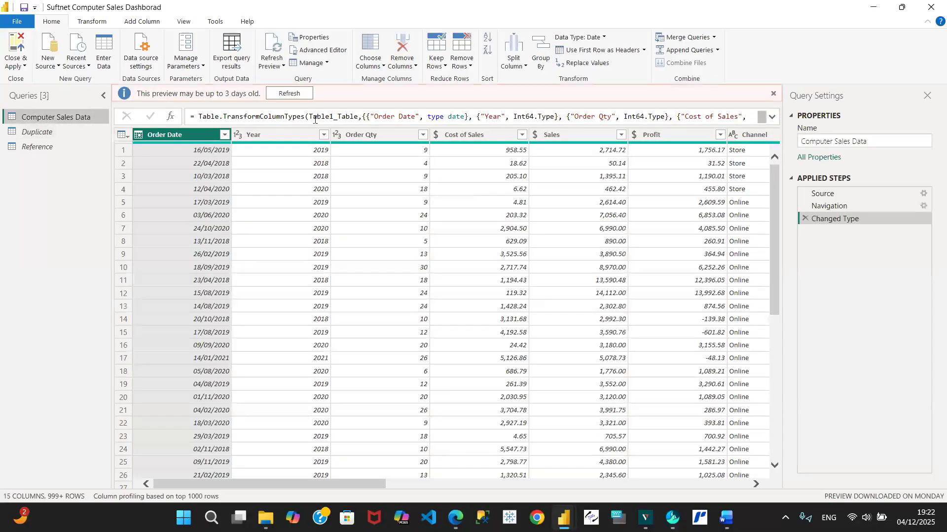
click(290, 94)
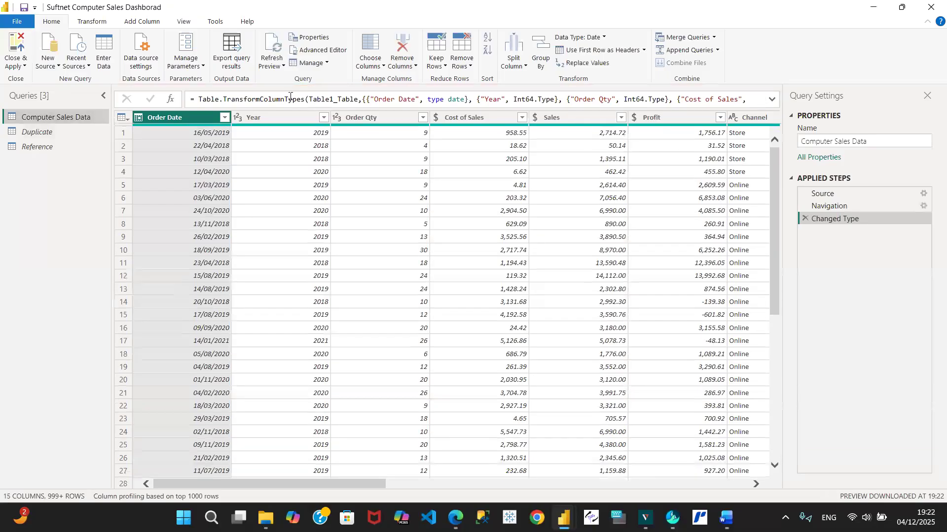
Open the Computer Sales Data query's name for editing, first in the query list and again in its properties.
right_click(57, 118)
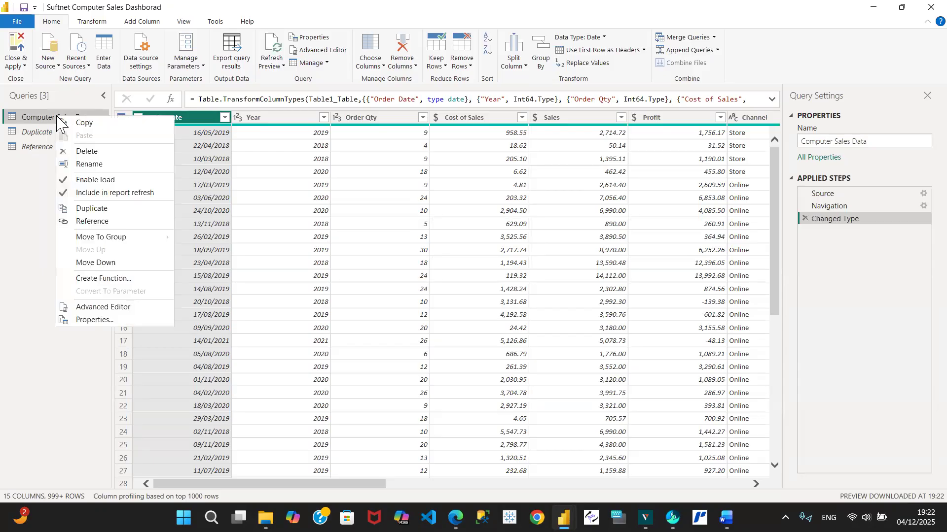
click(94, 164)
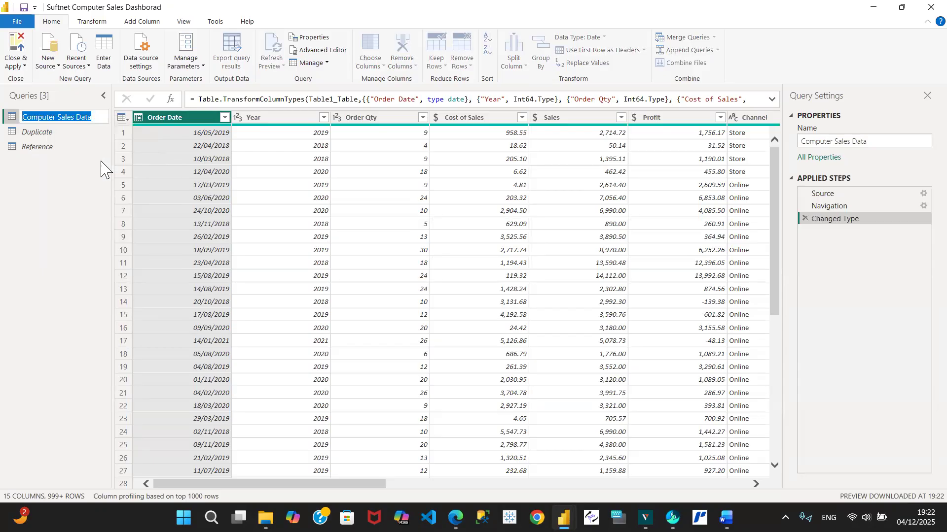
click(77, 155)
click(896, 139)
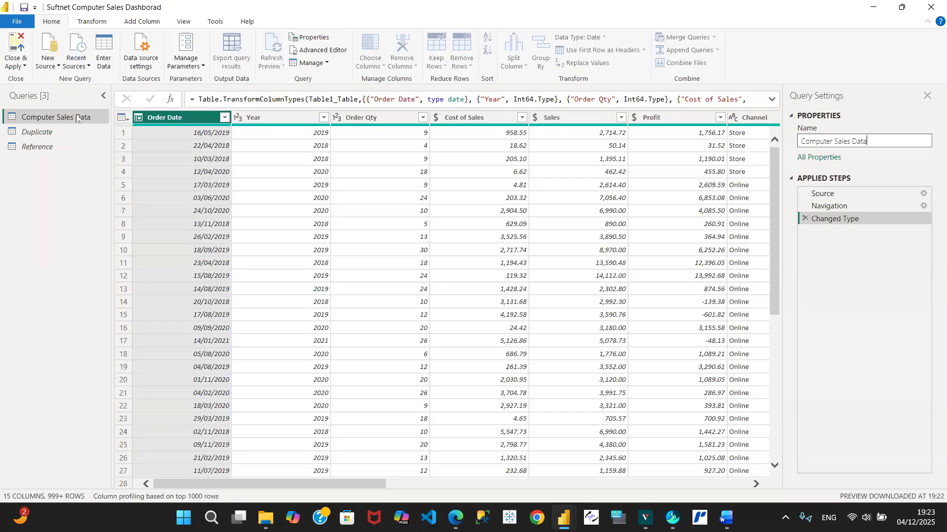
key(Return)
Enable load for the Duplicate query, and disable it again.
right_click(38, 133)
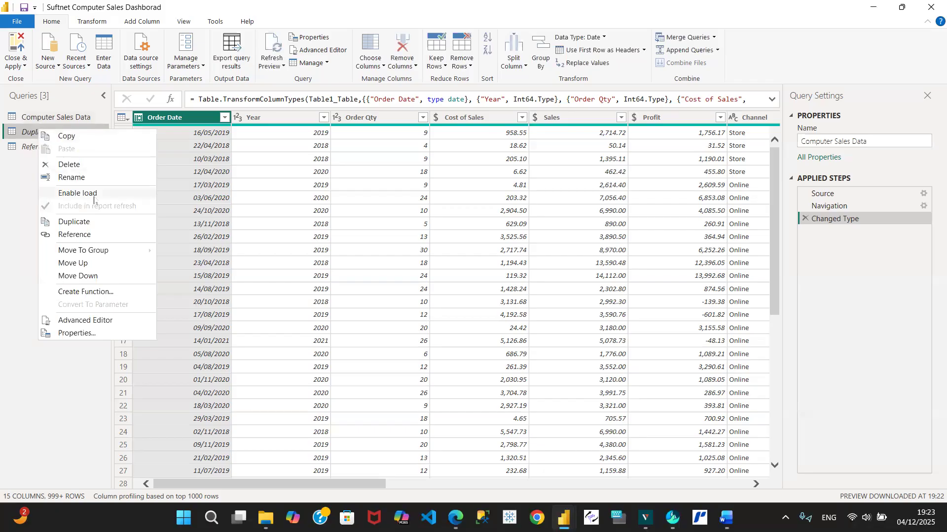
click(68, 195)
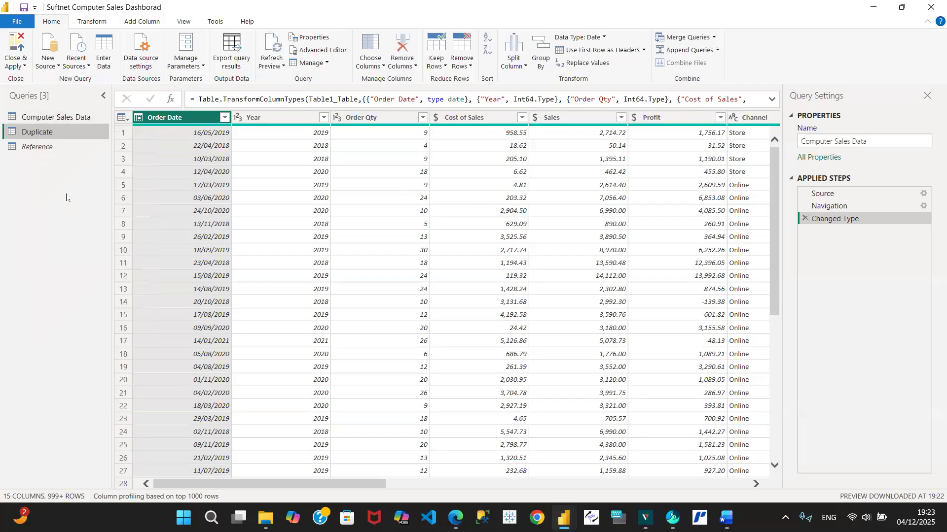
right_click(51, 133)
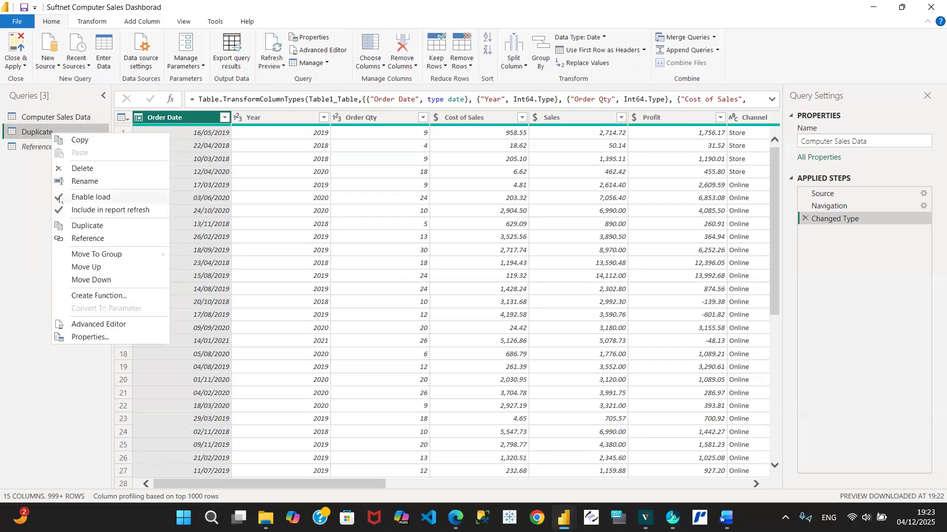
click(85, 202)
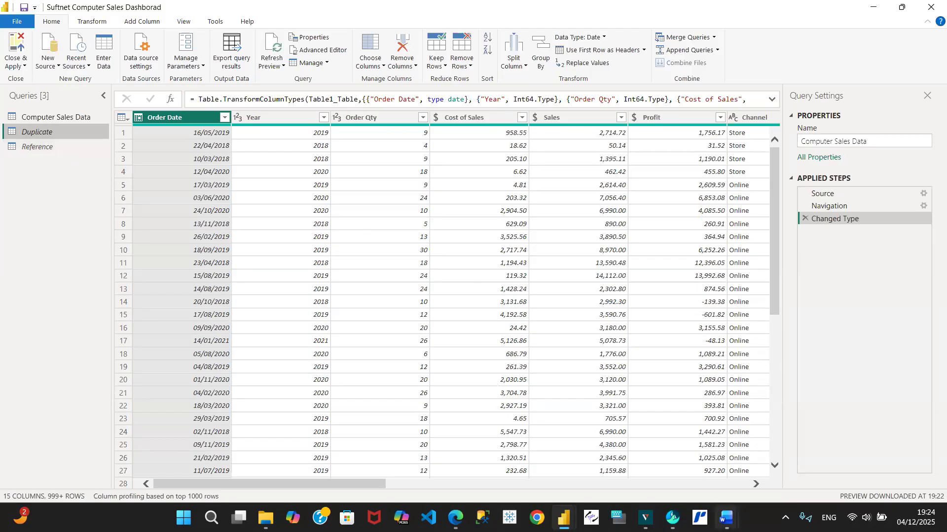
Look at the Data_Analysis_Process_Documentation_Template document in Word, and return to the Power Query Editor.
mouse_move(720, 502)
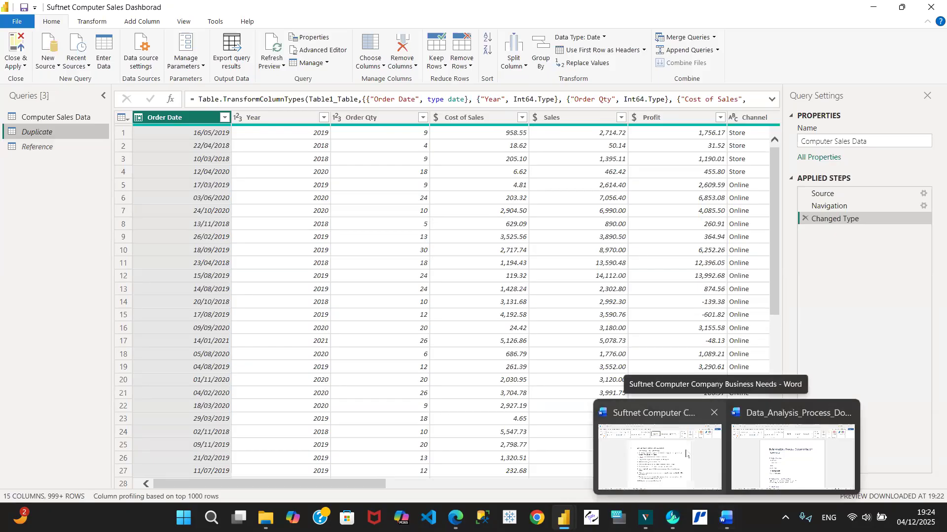
click(743, 457)
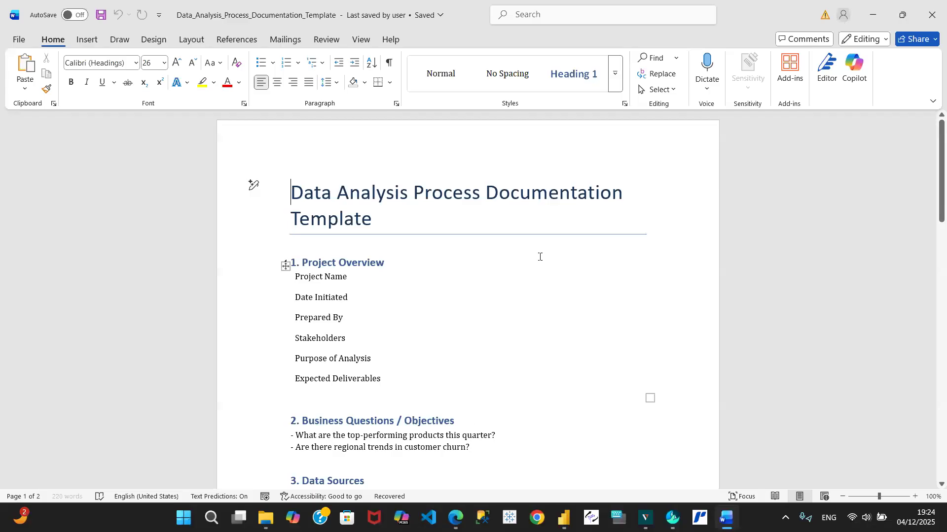
click(871, 15)
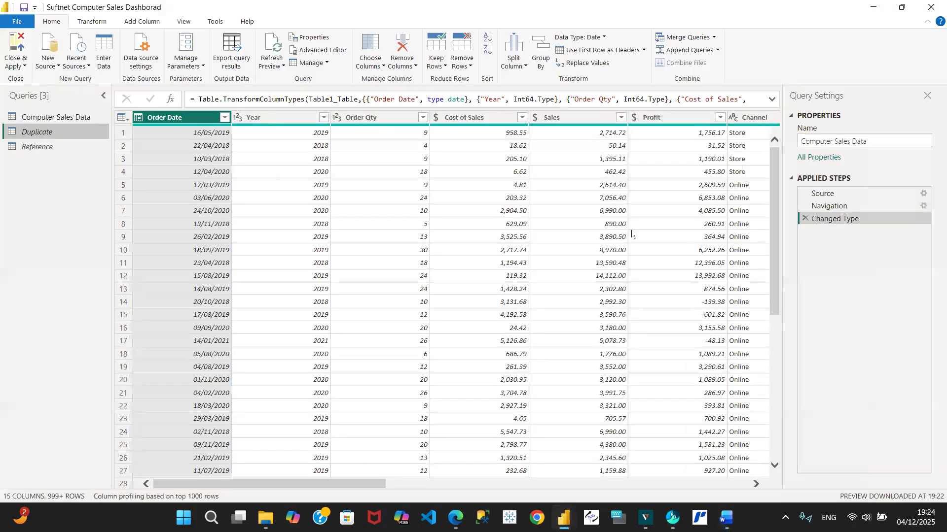
Switch to the Suftnet Computer Company Business Needs document in Word and delete objective 6 about calculating variances between Actual and Budget.
mouse_move(725, 518)
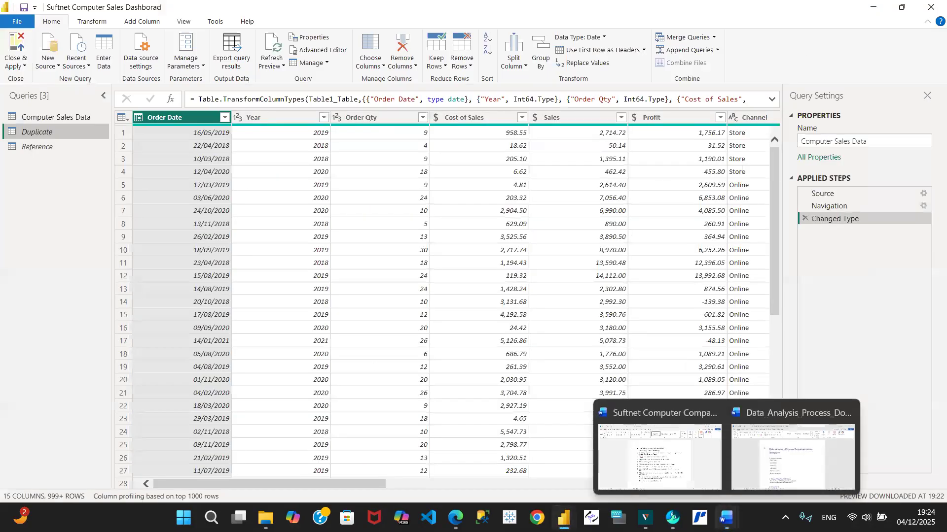
click(666, 444)
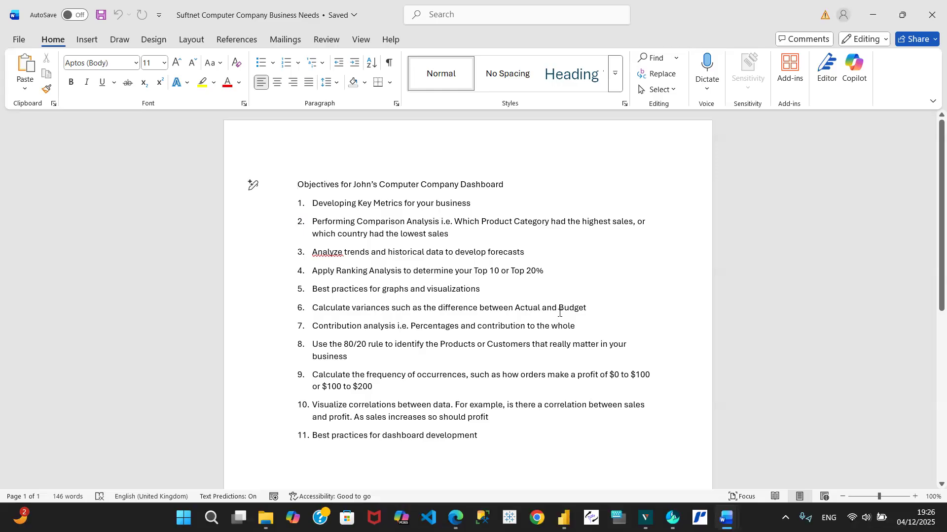
click(591, 307)
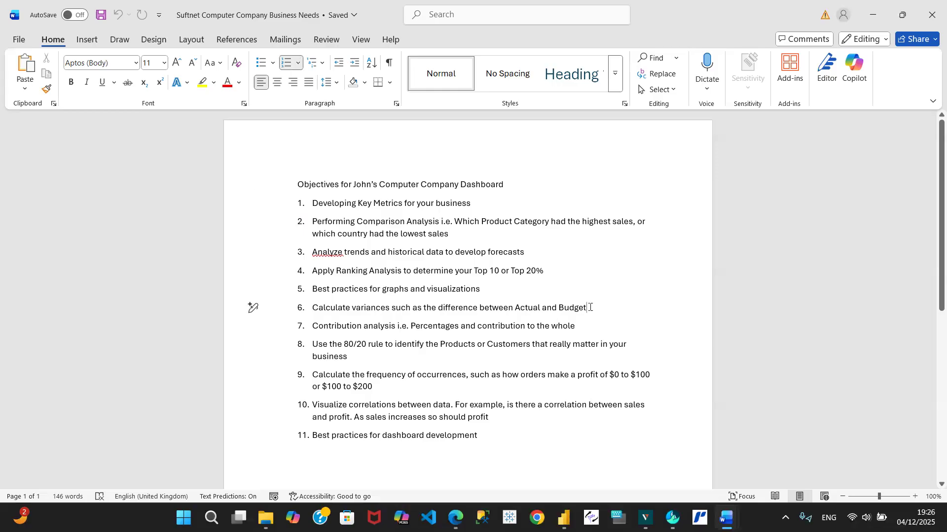
key(BackSpace)
key(BackSpace)
key(BackSpace)
key(BackSpace)
key(BackSpace)
key(BackSpace)
key(BackSpace)
key(BackSpace)
key(BackSpace)
key(BackSpace)
key(BackSpace)
key(BackSpace)
key(BackSpace)
key(BackSpace)
key(BackSpace)
key(BackSpace)
key(BackSpace)
key(BackSpace)
key(BackSpace)
key(BackSpace)
key(BackSpace)
key(BackSpace)
key(BackSpace)
key(BackSpace)
key(BackSpace)
key(BackSpace)
key(BackSpace)
key(BackSpace)
key(BackSpace)
key(BackSpace)
key(BackSpace)
key(BackSpace)
key(BackSpace)
key(BackSpace)
key(BackSpace)
key(BackSpace)
key(BackSpace)
key(BackSpace)
key(BackSpace)
key(BackSpace)
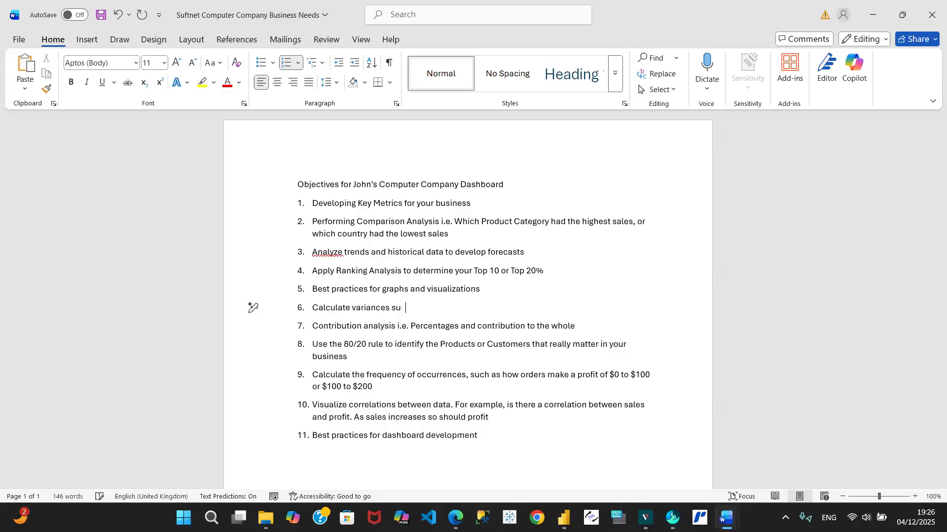
key(BackSpace)
key(BackSpace)
key(BackSpace)
key(BackSpace)
key(BackSpace)
key(BackSpace)
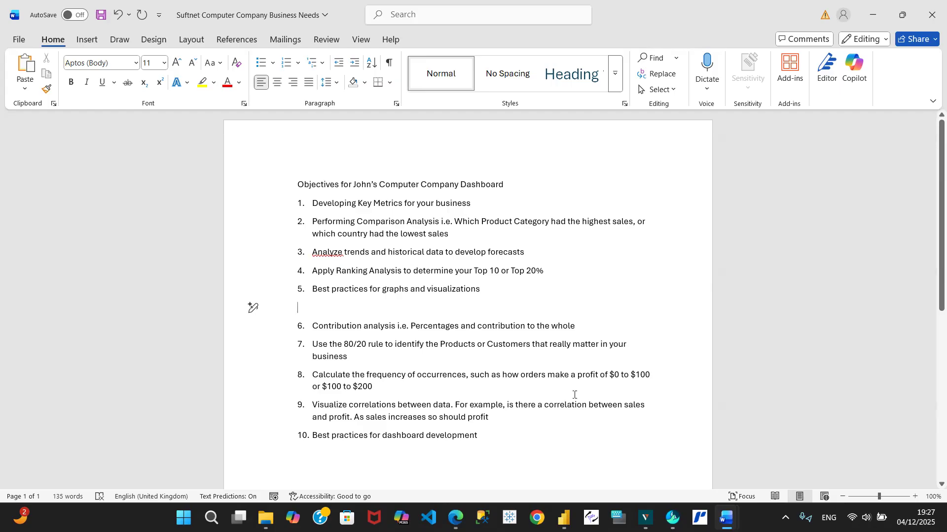
Return to the Power Query Editor and examine the sales table's columns from Order Date through Country.
mouse_move(564, 518)
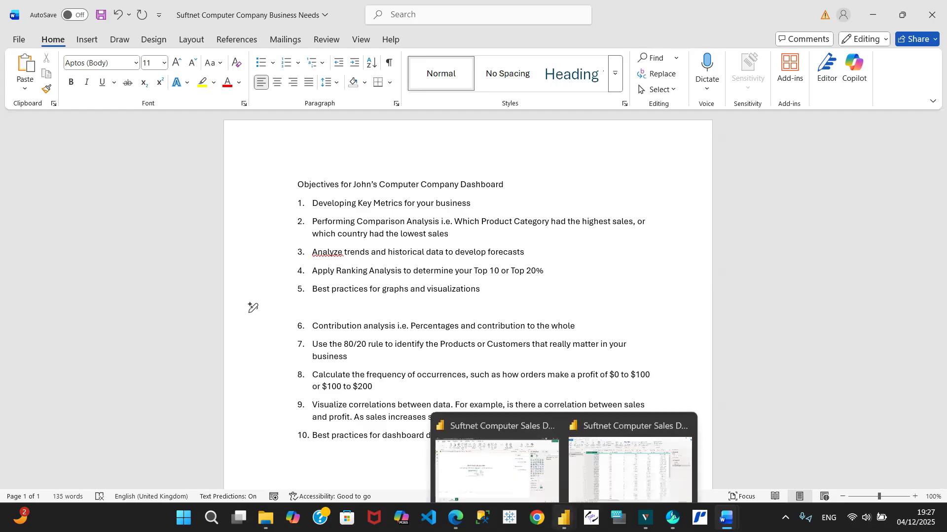
click(599, 466)
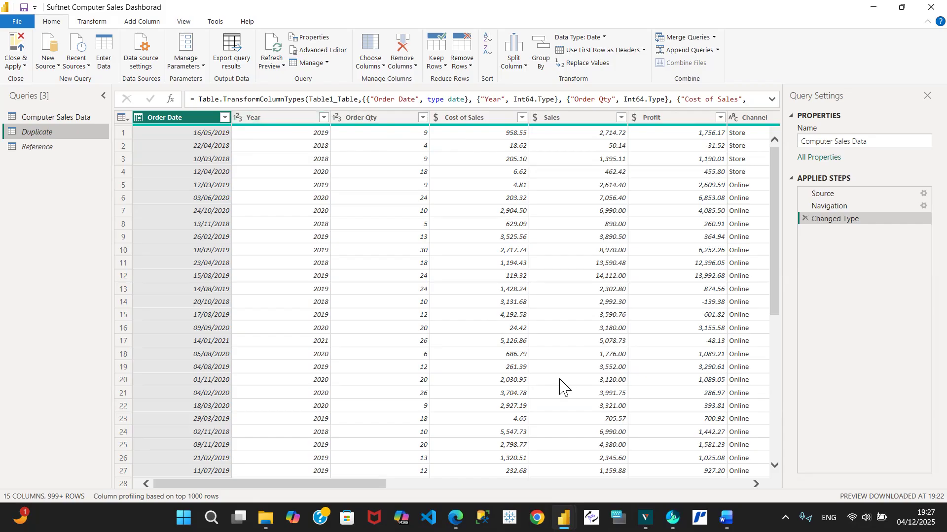
click(755, 485)
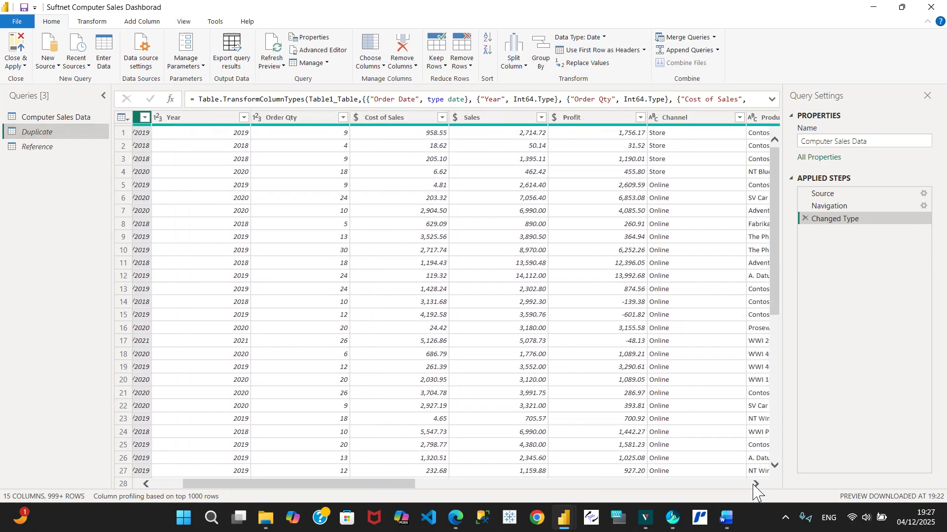
click(755, 485)
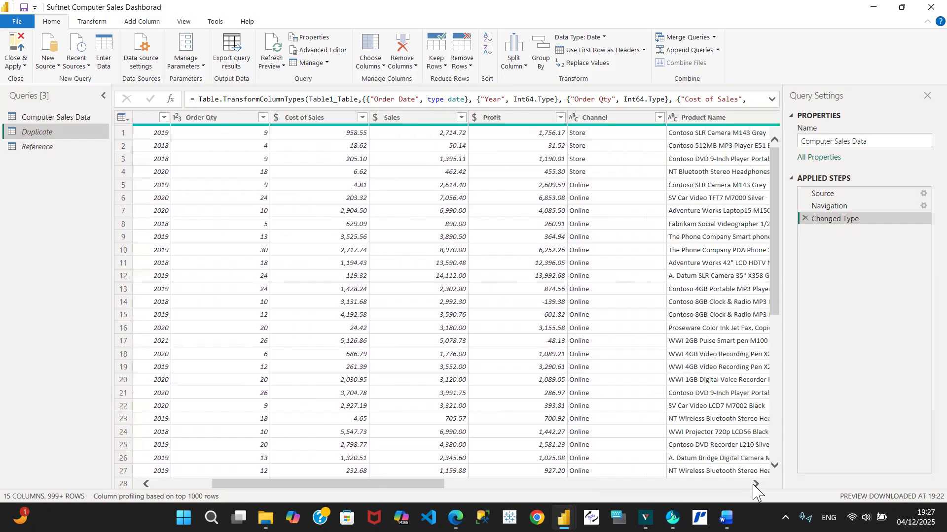
click(755, 485)
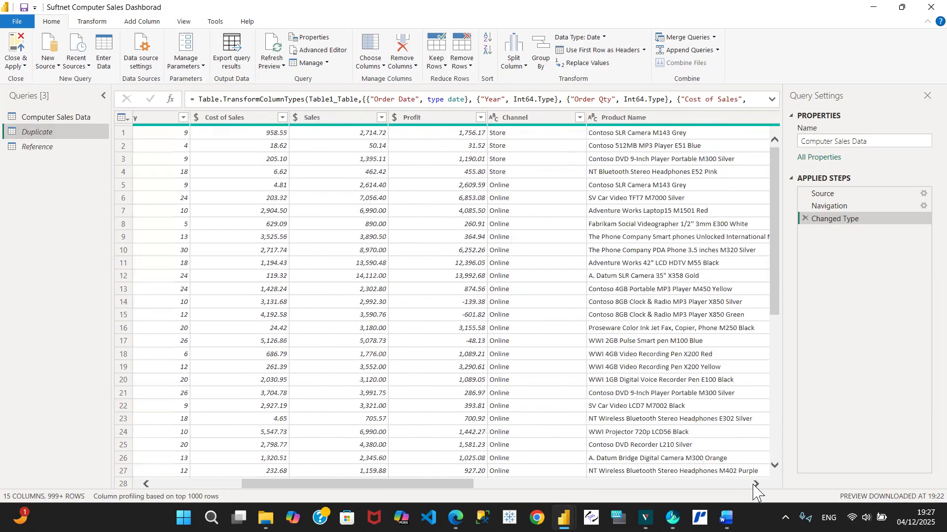
click(755, 484)
click(755, 485)
click(756, 484)
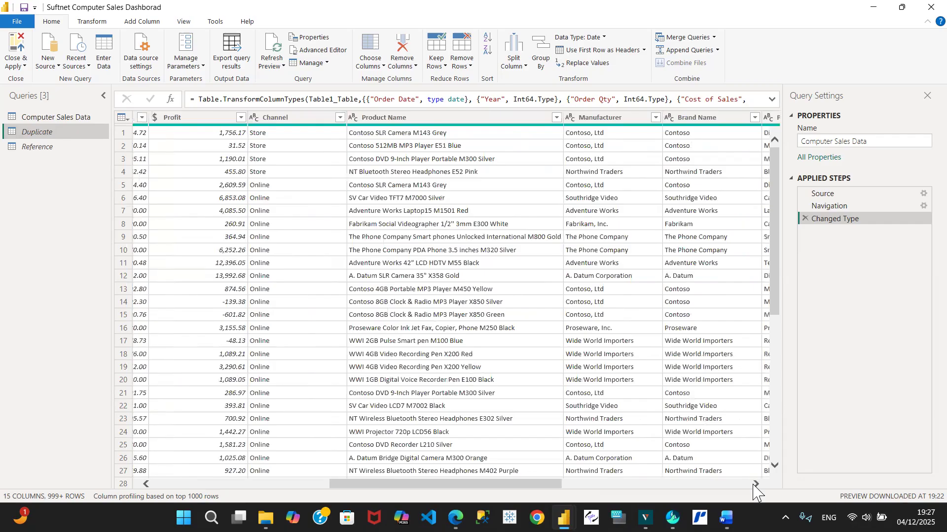
click(755, 485)
click(755, 485)
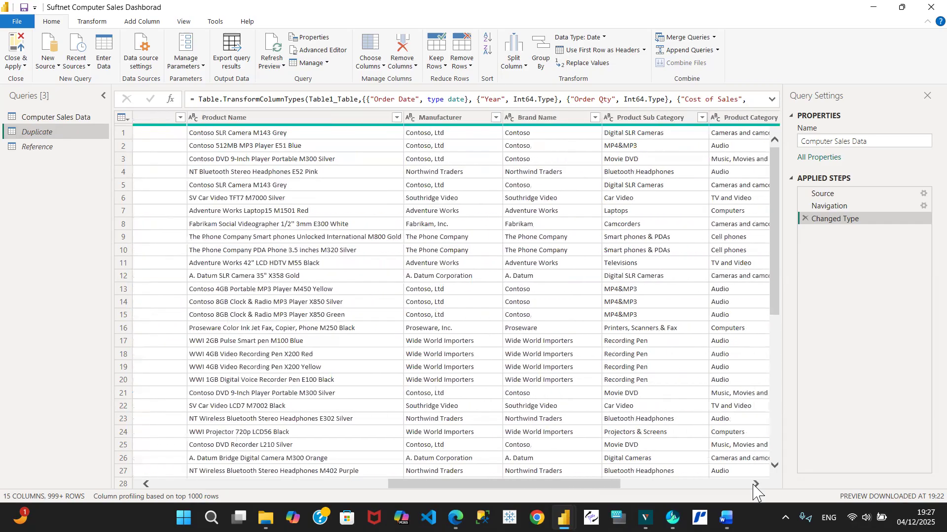
click(756, 485)
click(755, 484)
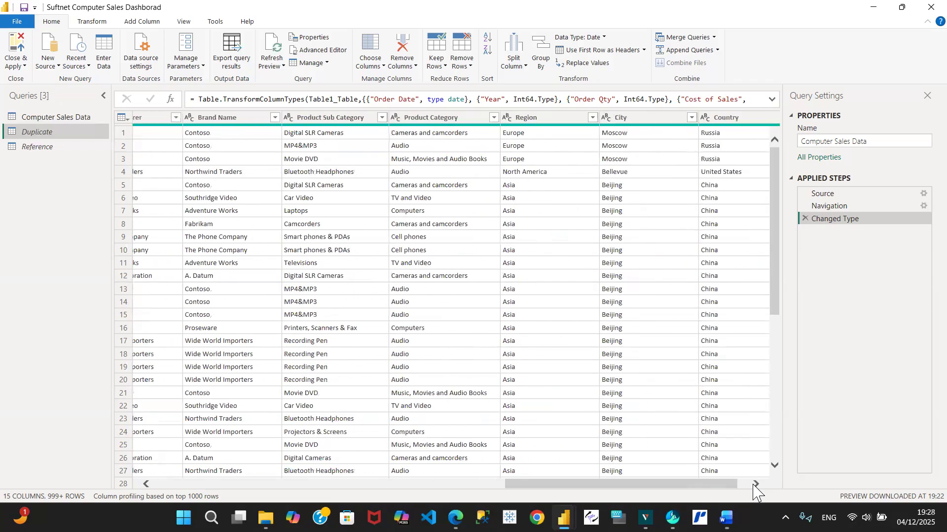
click(755, 484)
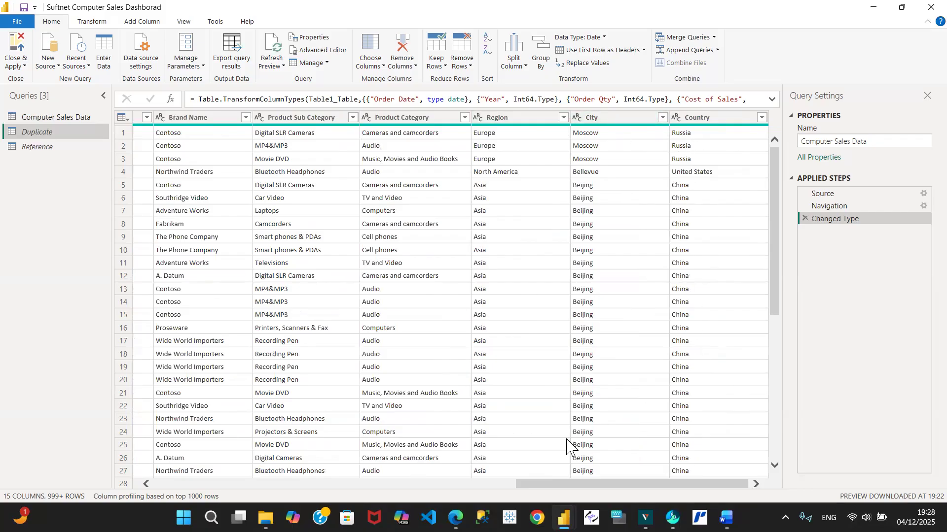
drag(569, 488, 492, 490)
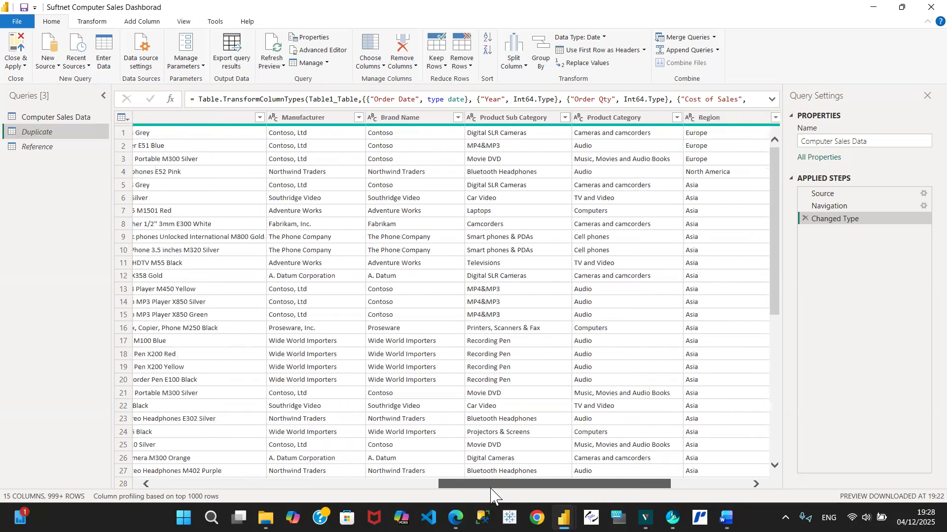
drag(490, 489, 206, 497)
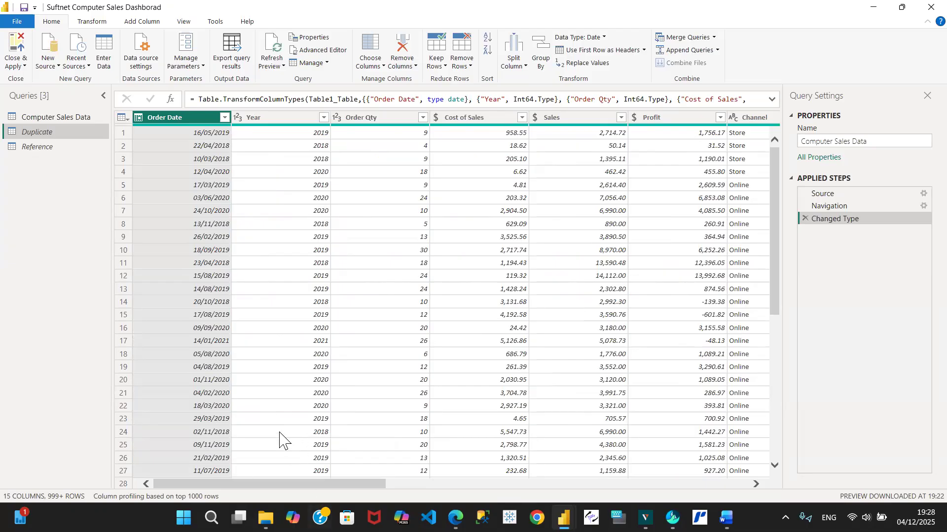
Open the Computer Sales Data query and examine its columns from Order Date through Country.
click(62, 119)
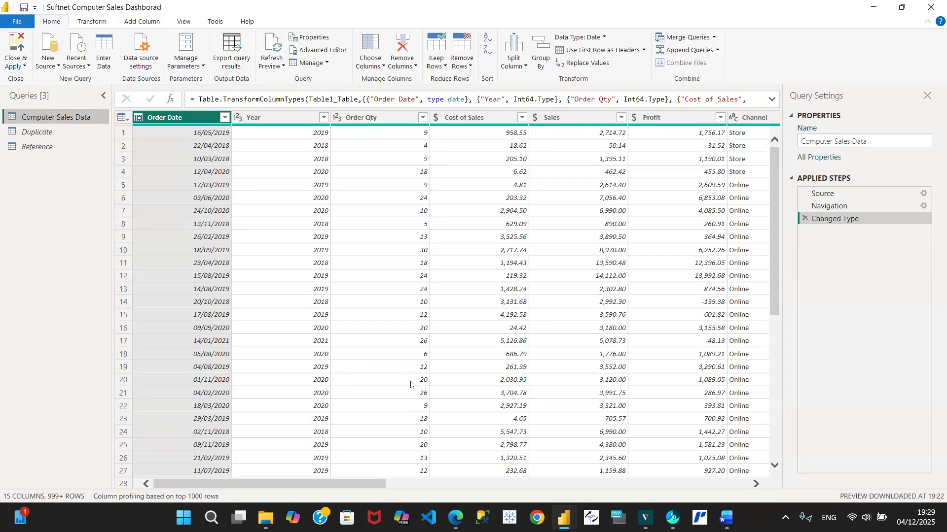
click(756, 484)
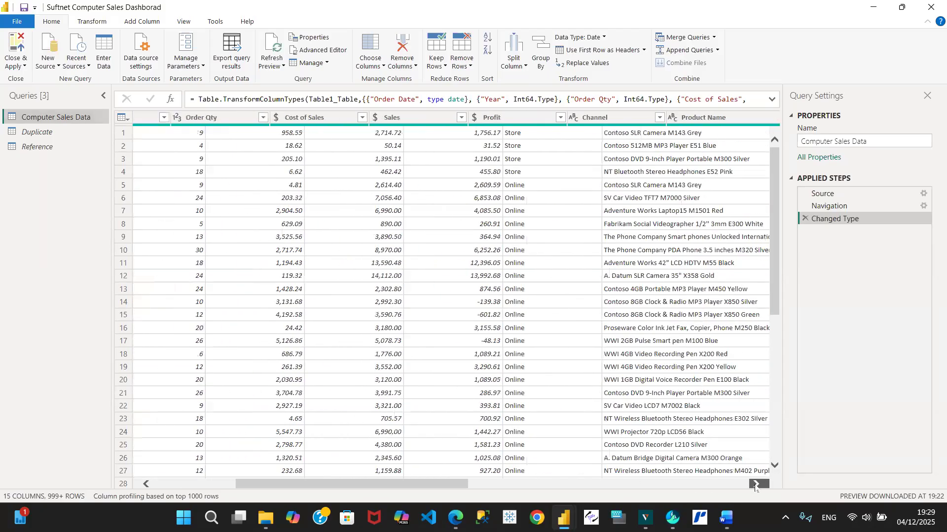
click(756, 485)
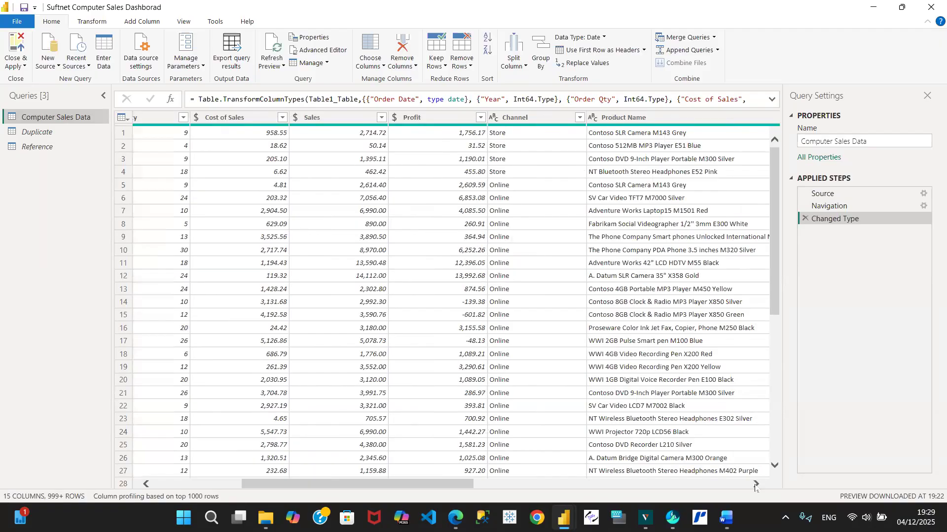
click(756, 485)
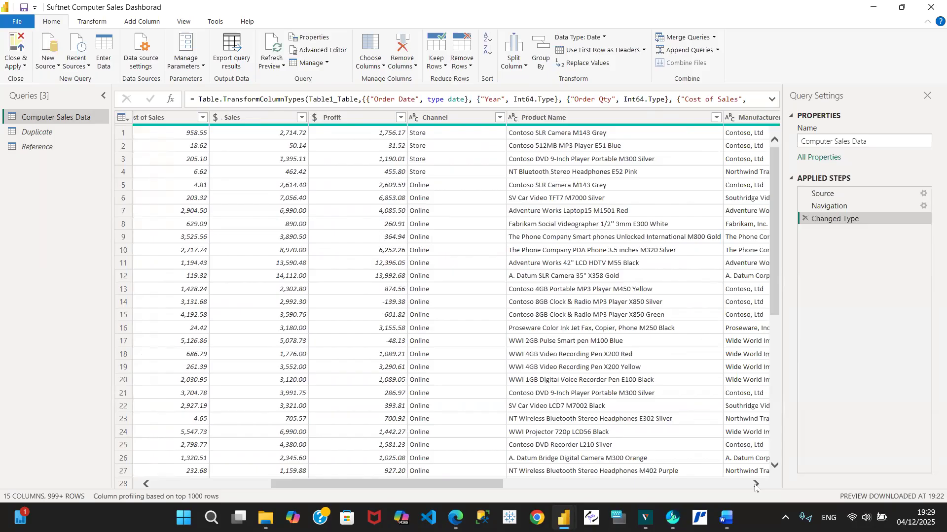
click(756, 484)
click(755, 485)
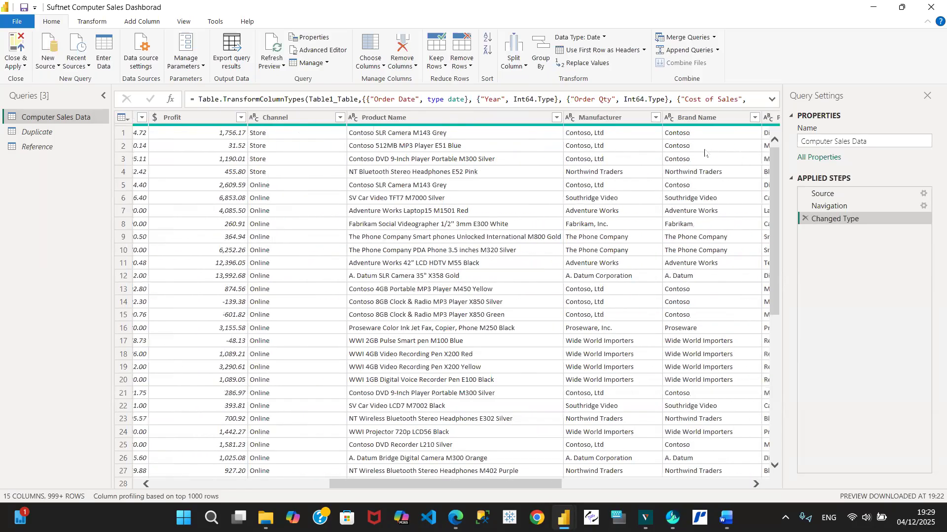
click(756, 485)
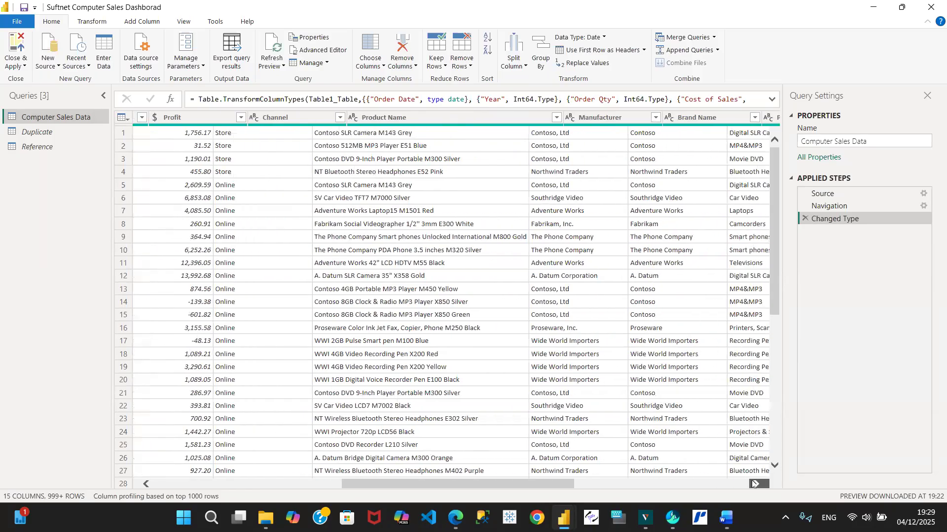
click(755, 485)
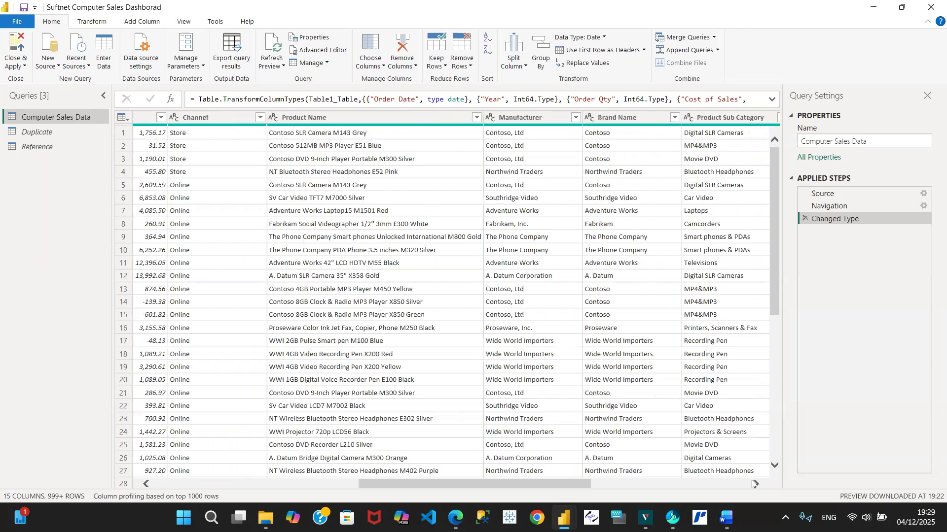
click(755, 485)
click(754, 485)
click(755, 485)
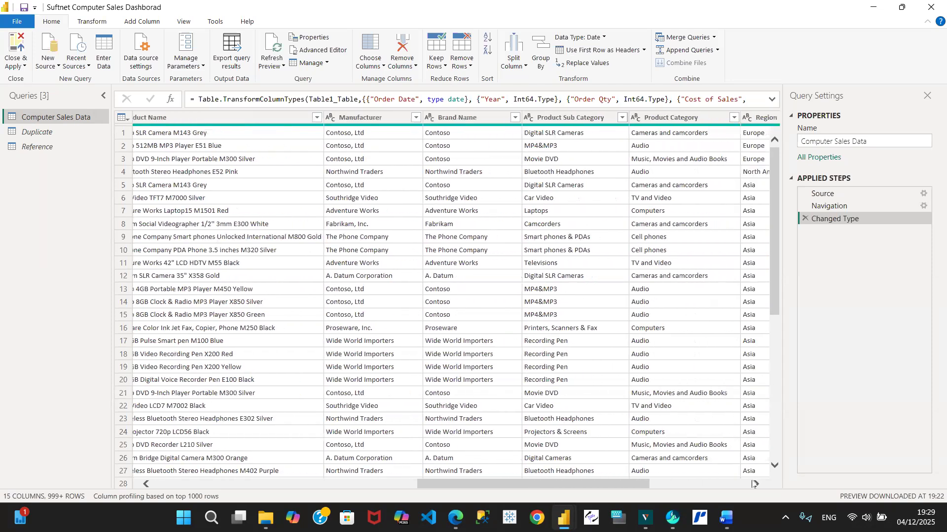
click(754, 484)
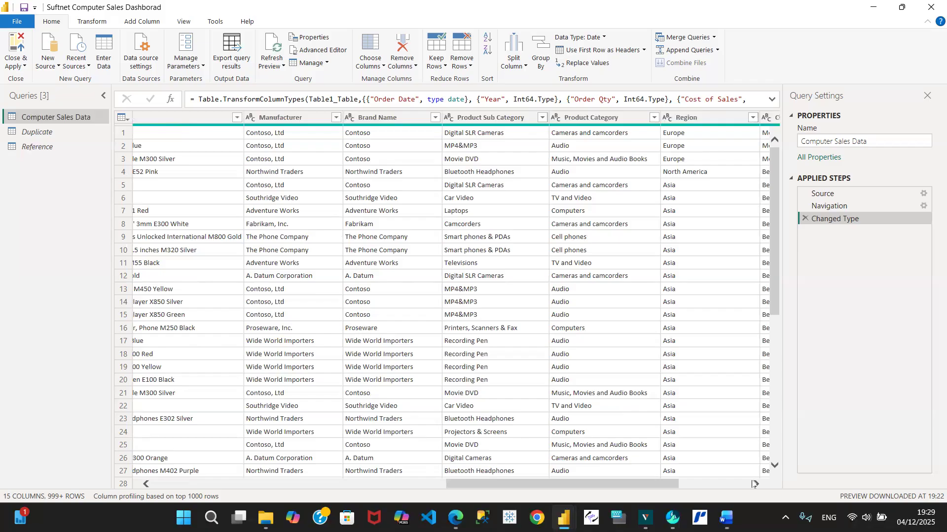
click(755, 485)
click(755, 485)
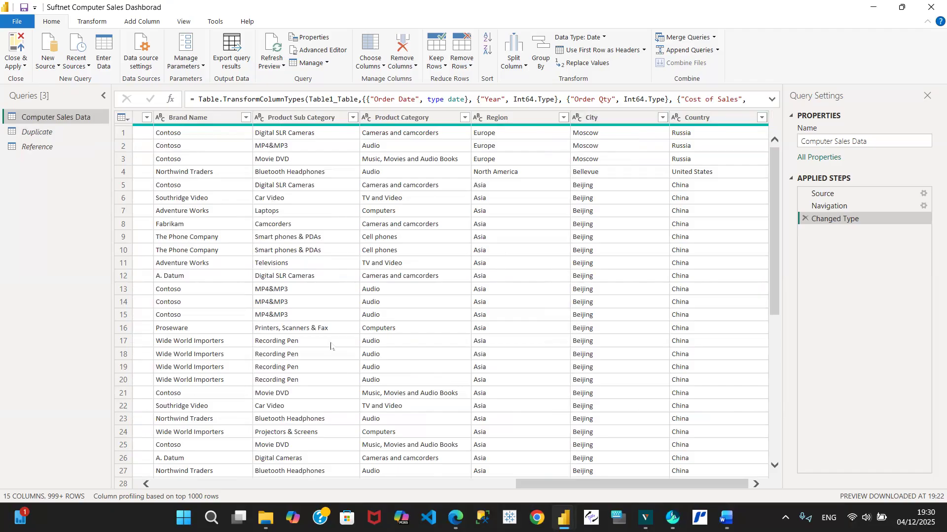
Go back over the Profit, Channel and product columns, and review the Manufacturer through Country columns again.
click(145, 483)
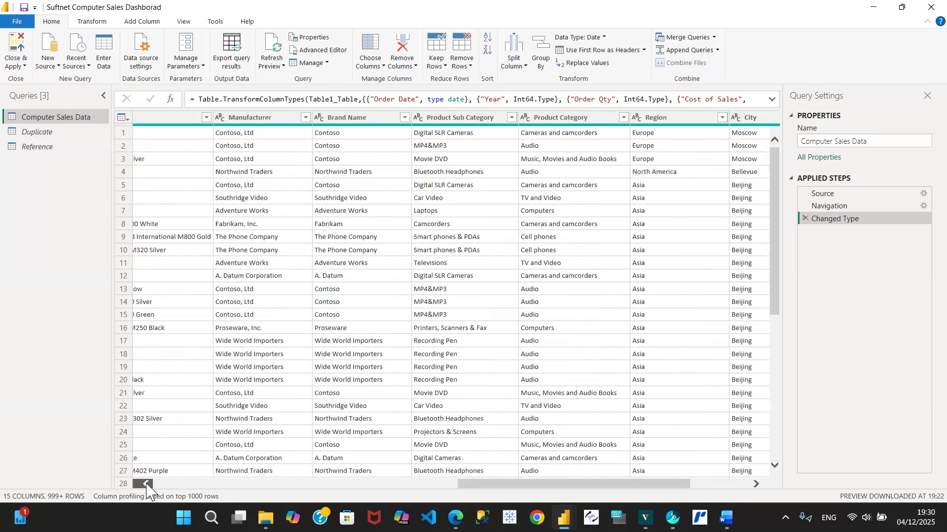
click(146, 484)
click(146, 483)
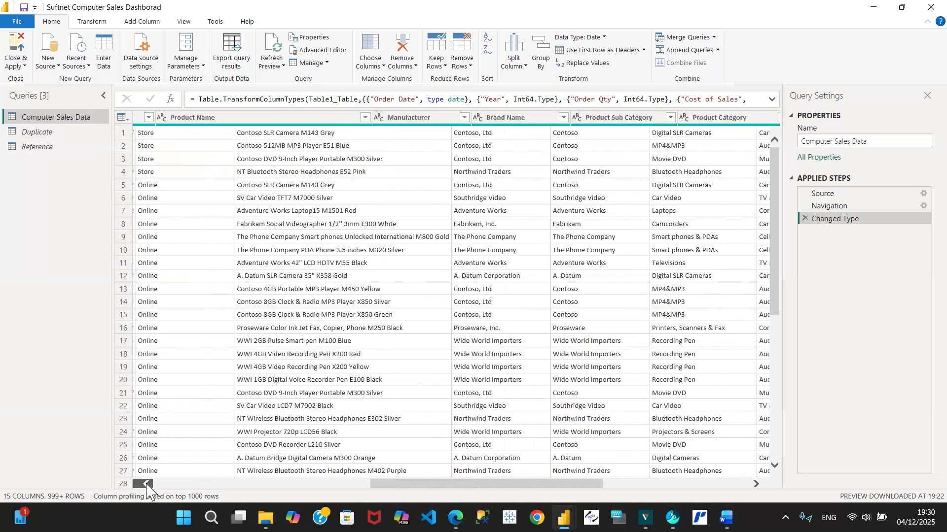
click(146, 483)
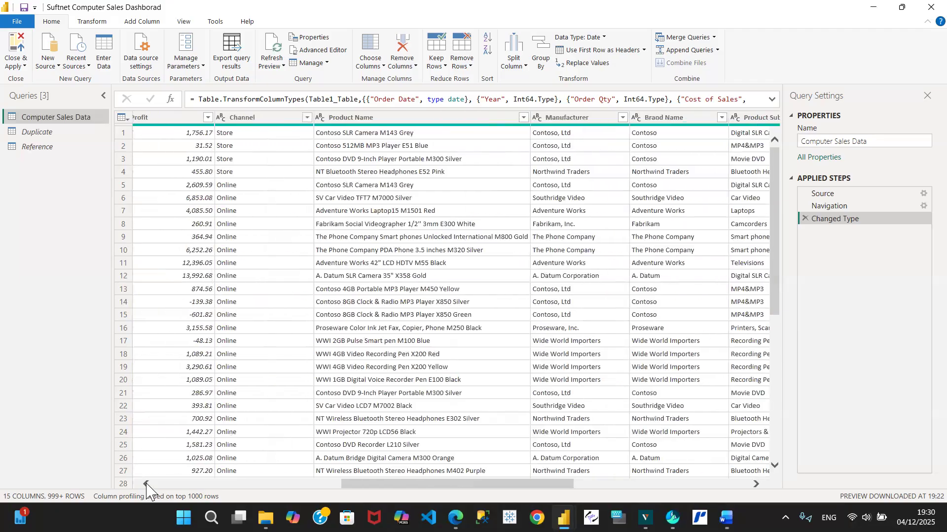
click(146, 483)
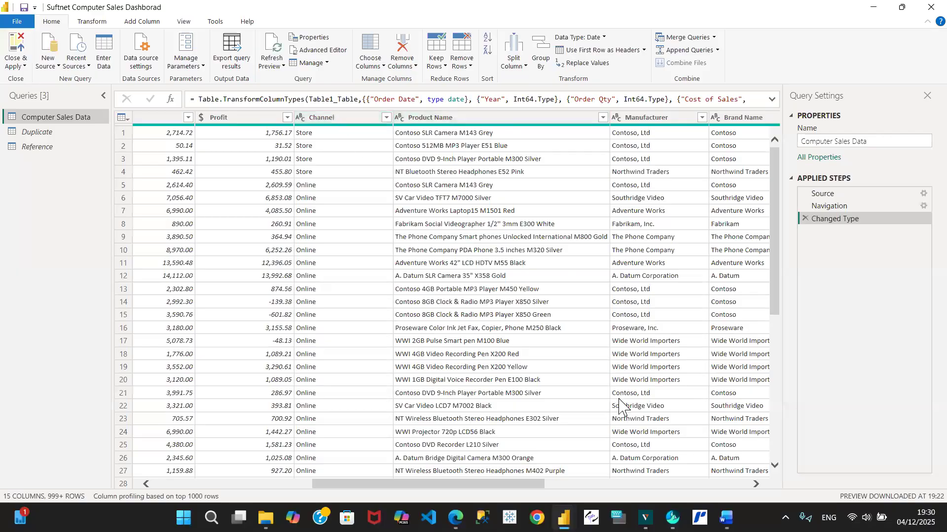
click(757, 485)
drag(757, 485, 757, 486)
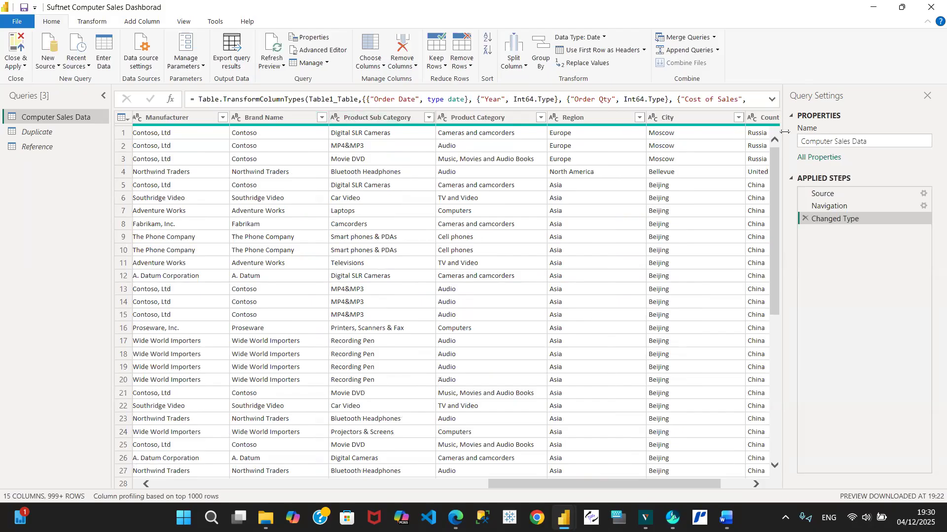
Duplicate the Computer Sales Data query.
right_click(64, 128)
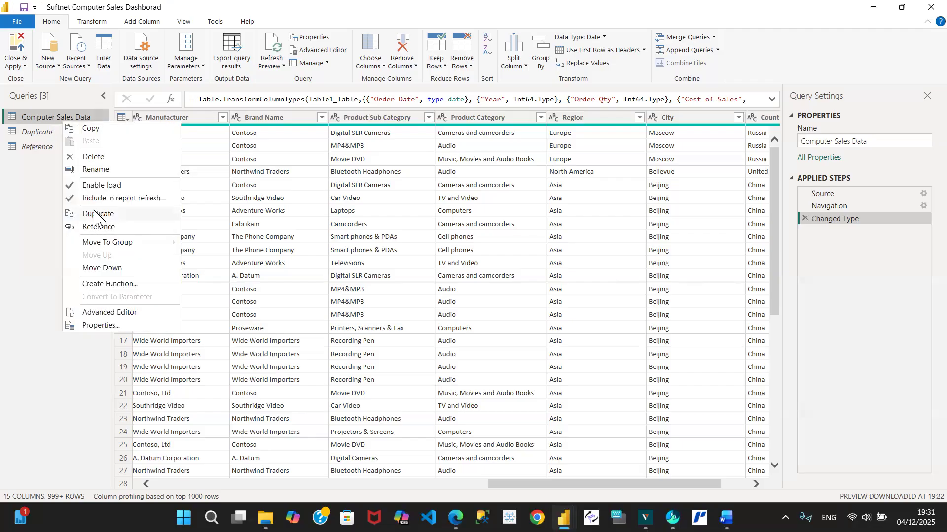
click(47, 117)
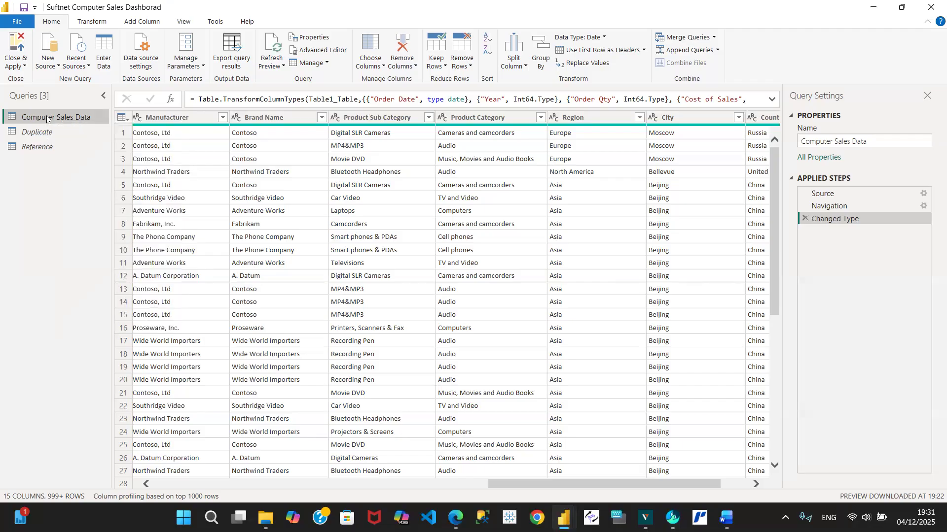
click(326, 64)
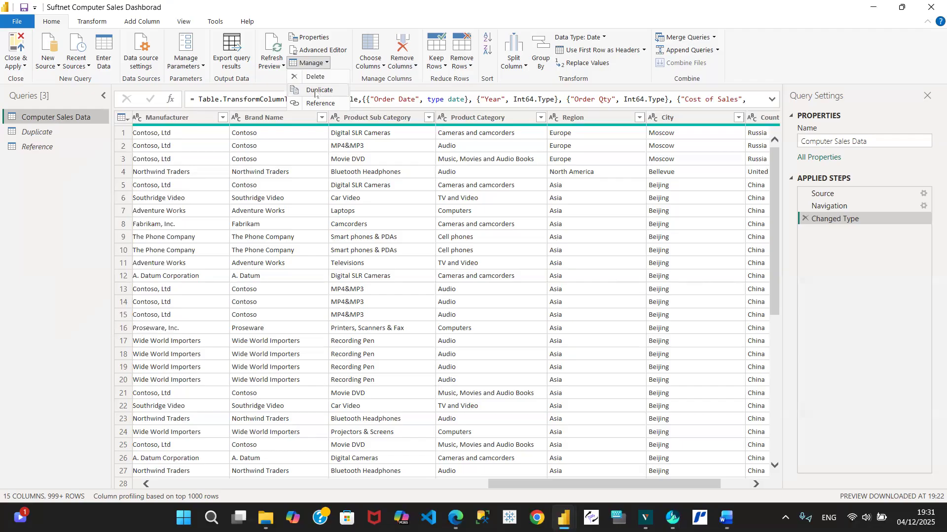
right_click(67, 115)
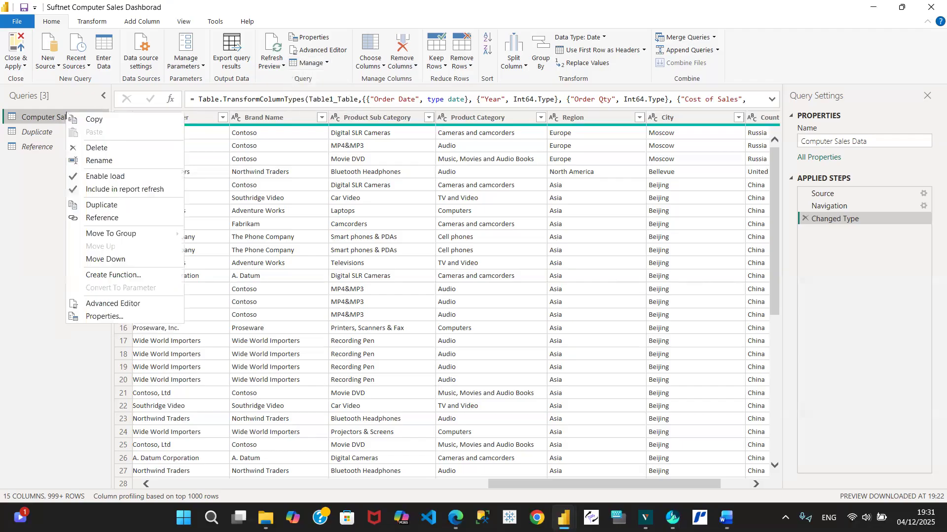
click(99, 205)
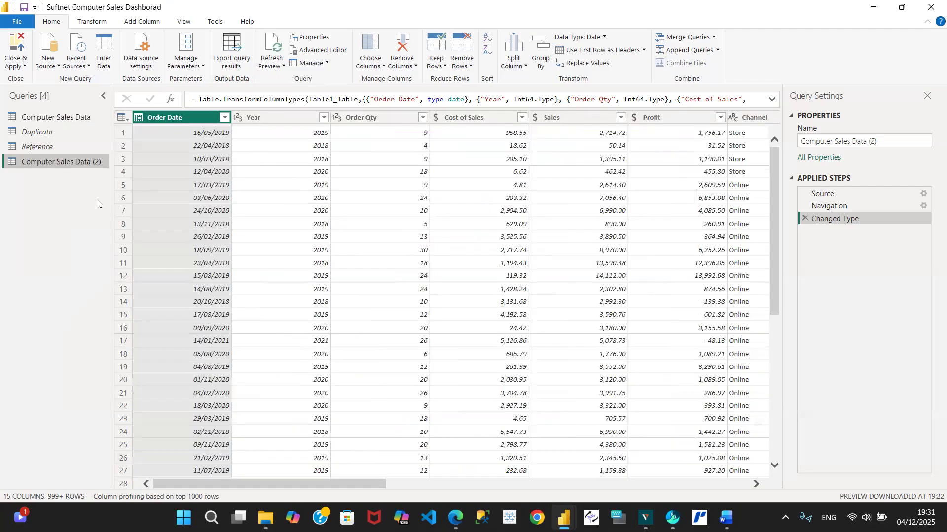
Create four more duplicates of the original Computer Sales Data query.
click(68, 119)
right_click(69, 123)
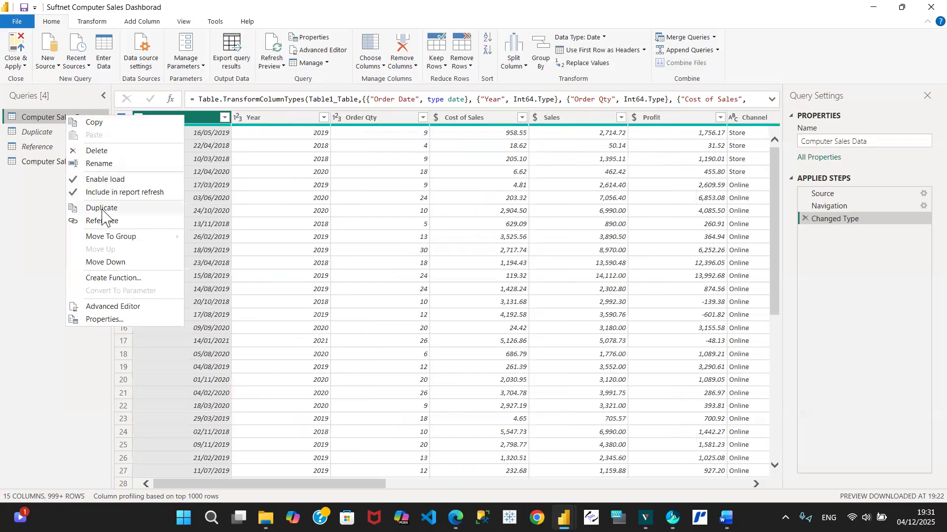
click(102, 211)
click(61, 118)
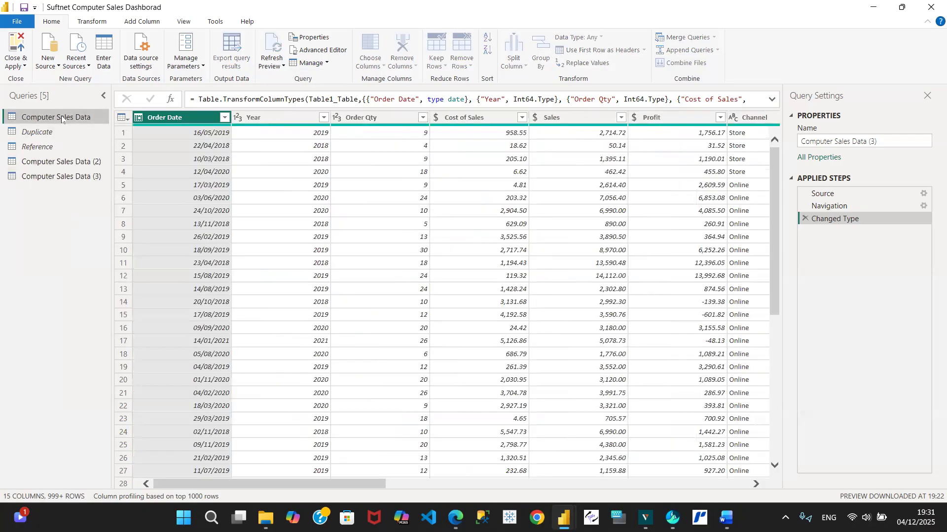
right_click(62, 119)
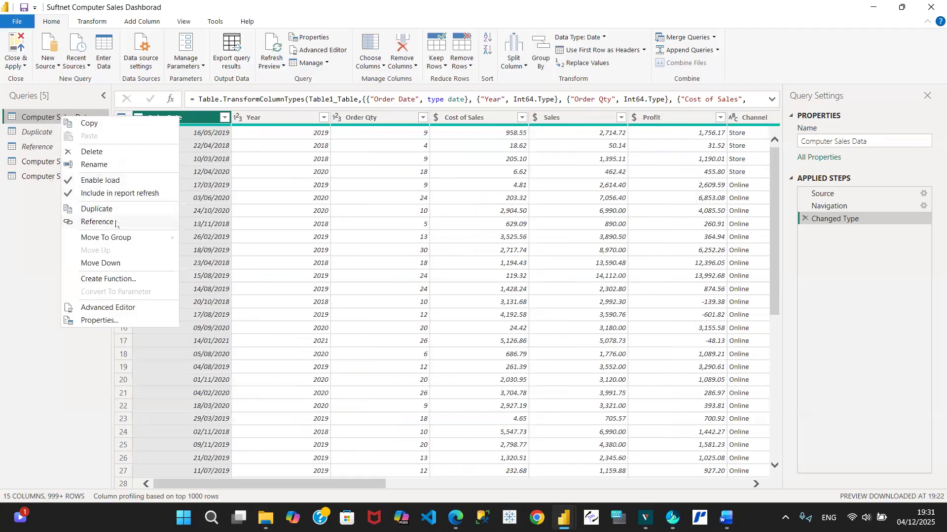
click(97, 209)
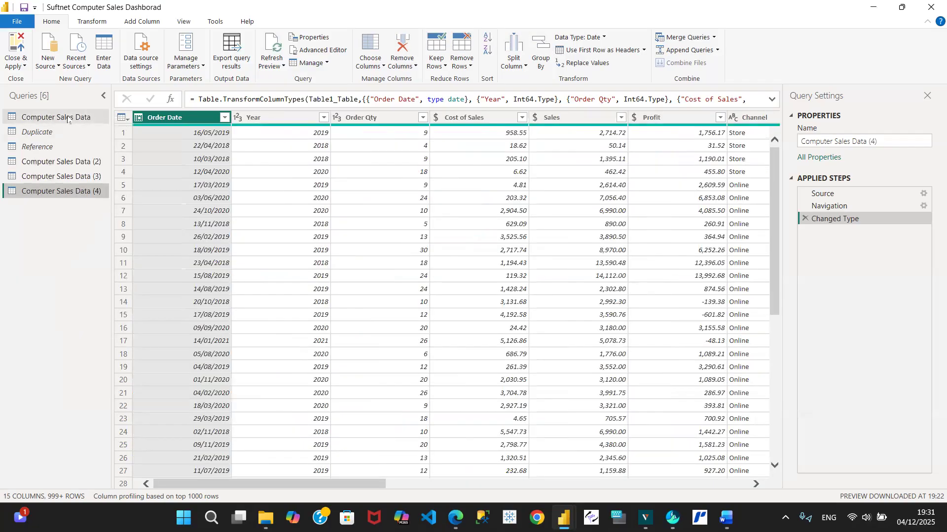
click(70, 118)
right_click(68, 118)
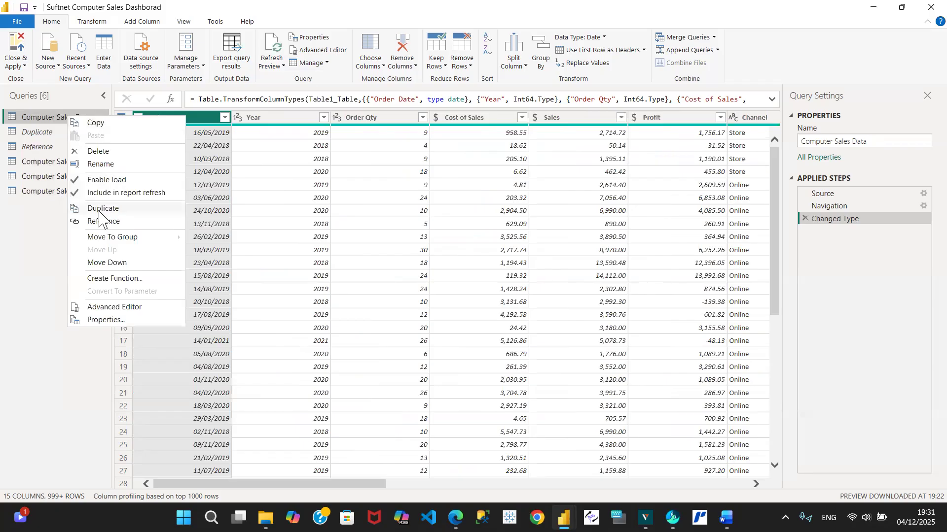
click(100, 210)
click(68, 118)
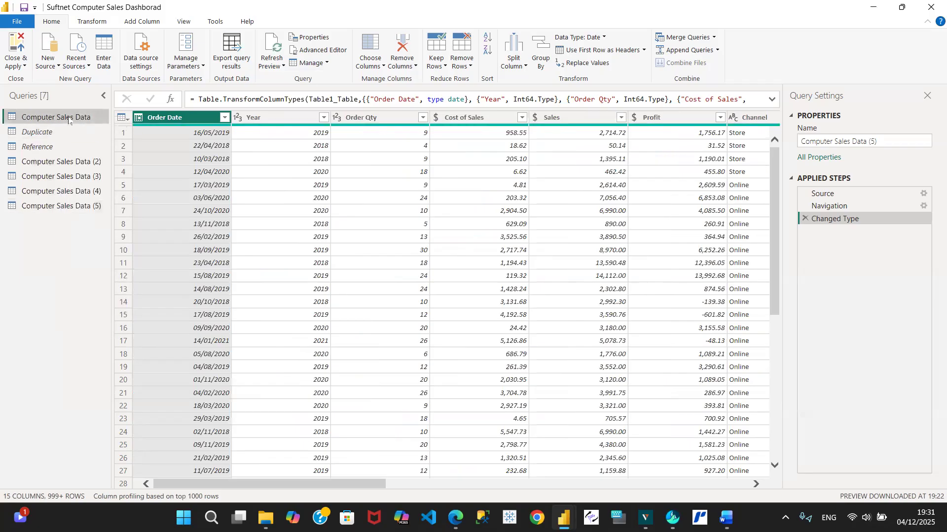
right_click(68, 120)
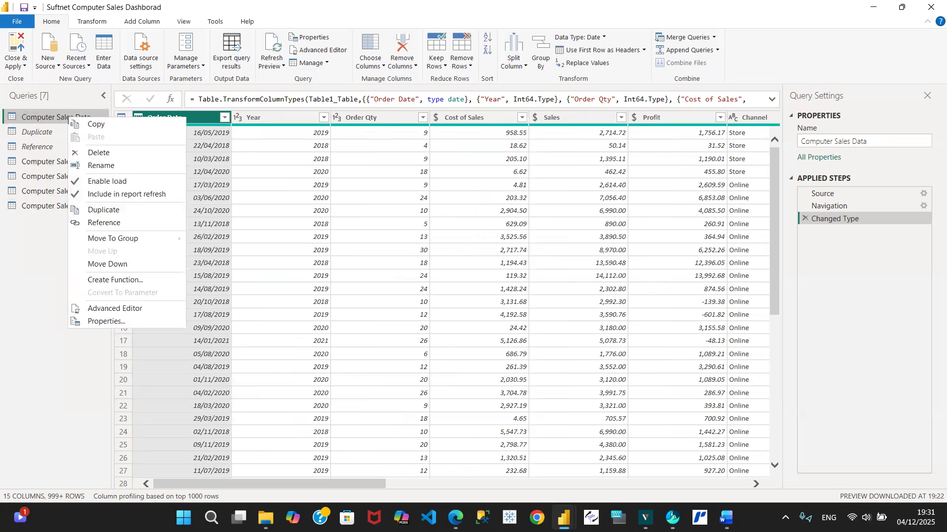
click(104, 210)
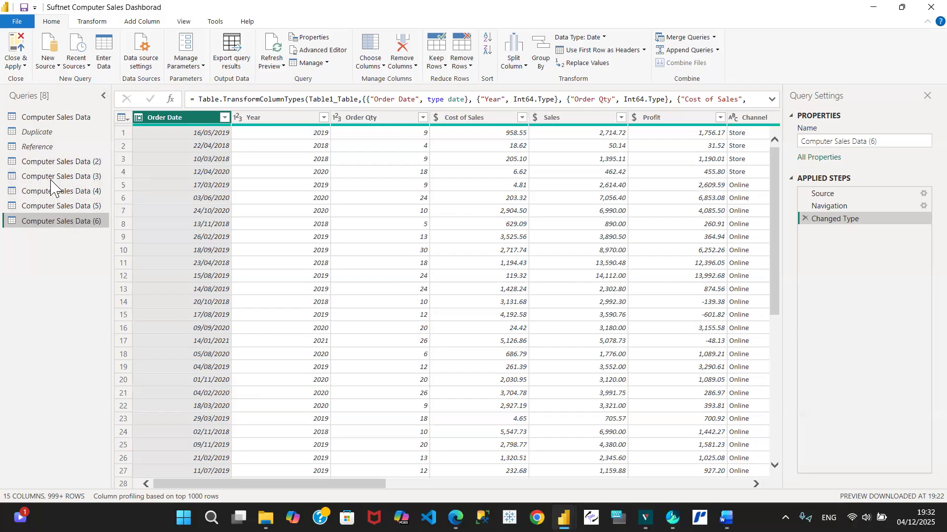
Delete the Duplicate and Reference queries.
right_click(39, 136)
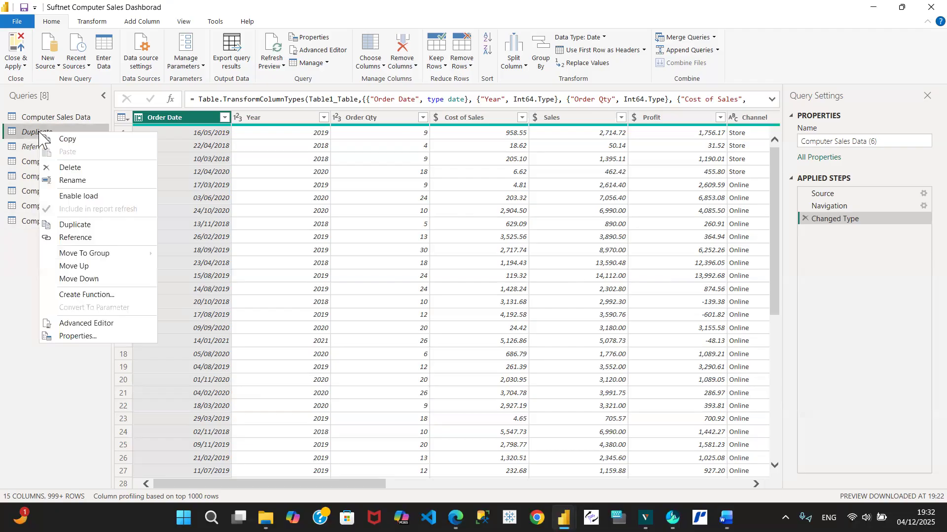
click(71, 168)
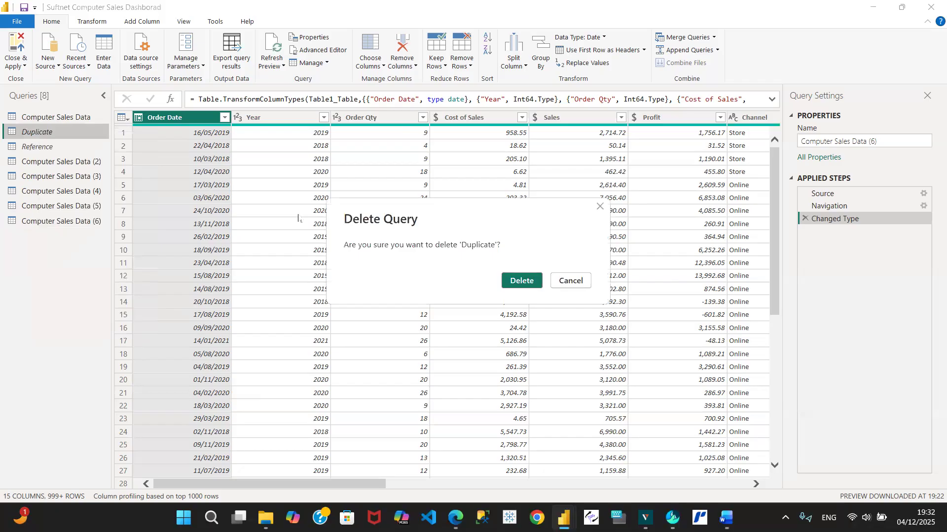
click(522, 281)
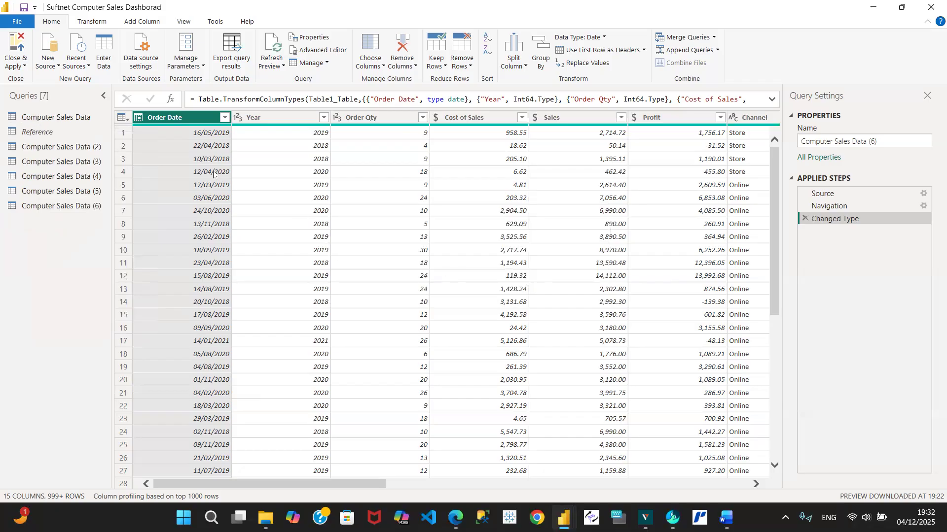
click(53, 132)
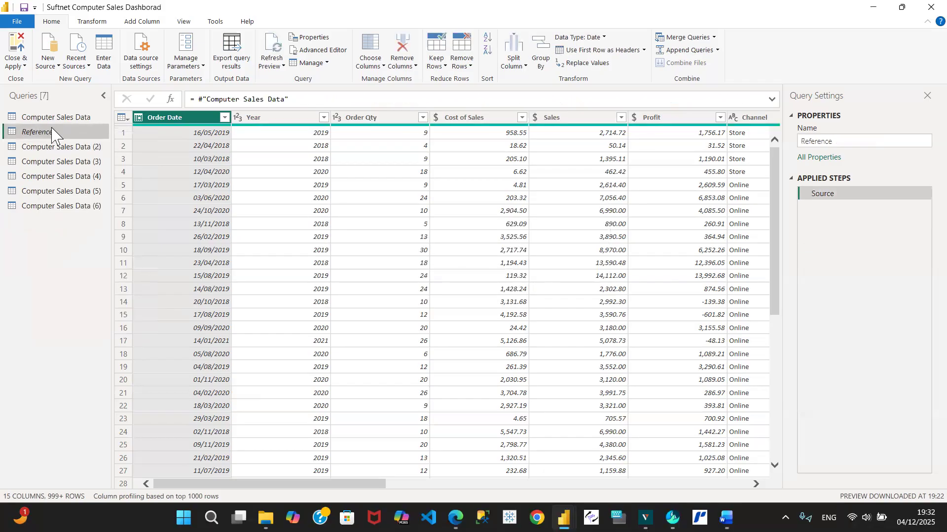
right_click(52, 130)
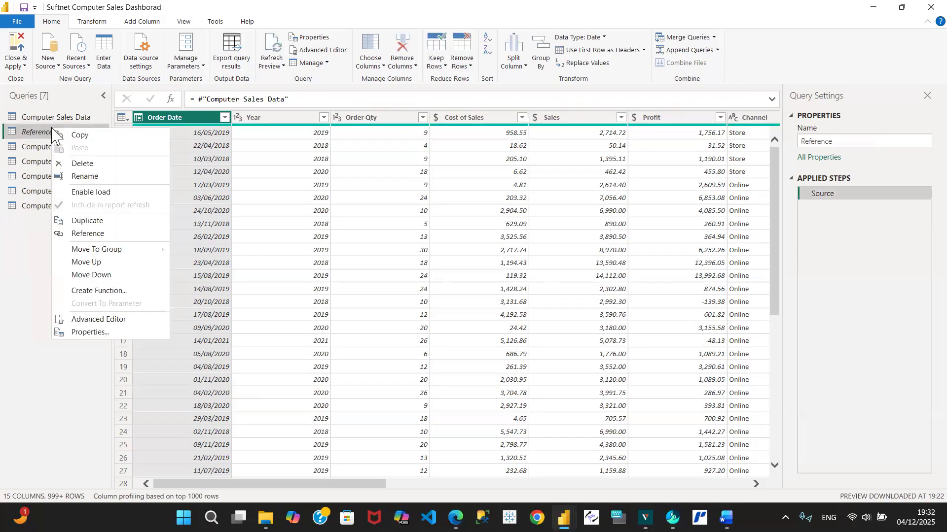
click(79, 164)
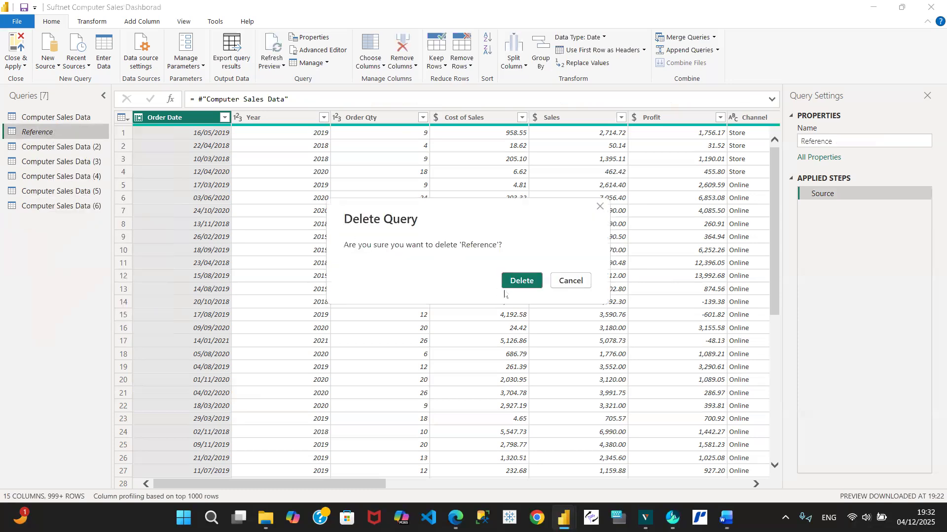
key(Delete)
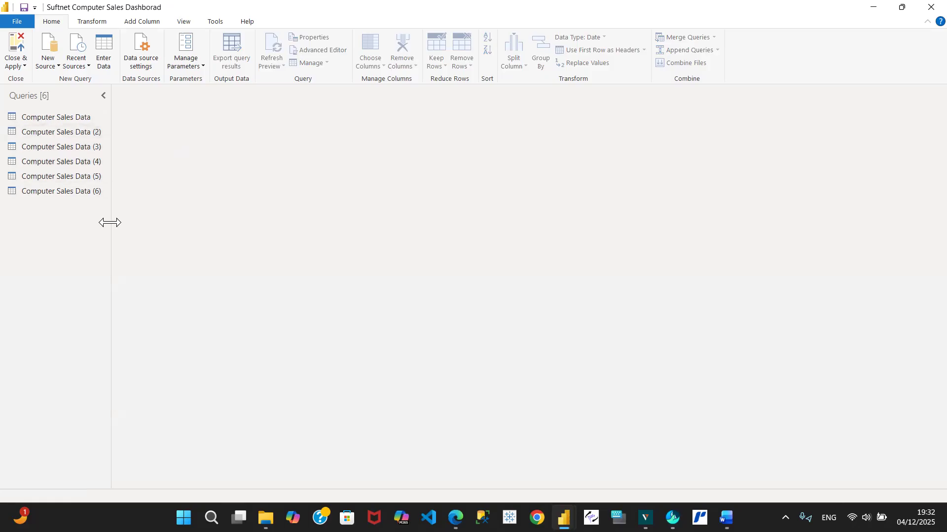
Rename the Computer Sales Data (2) query as Channel.
click(68, 117)
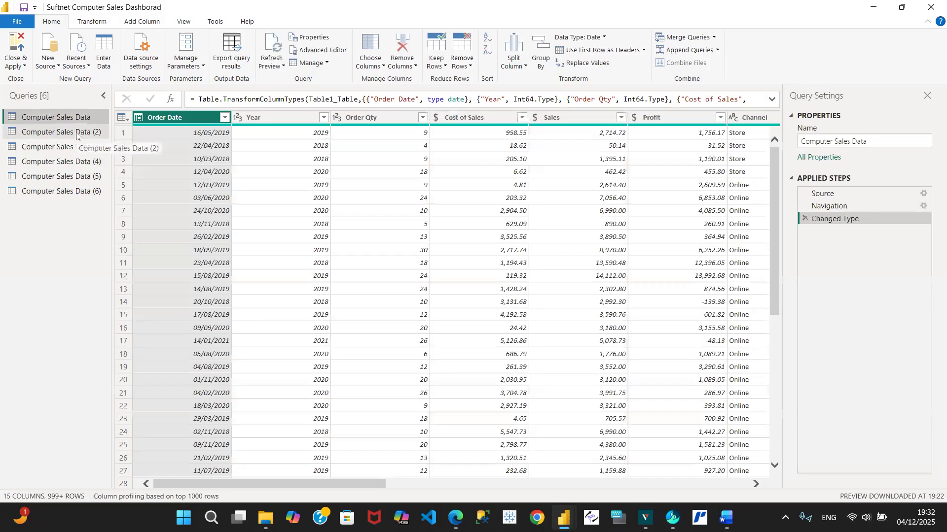
click(76, 135)
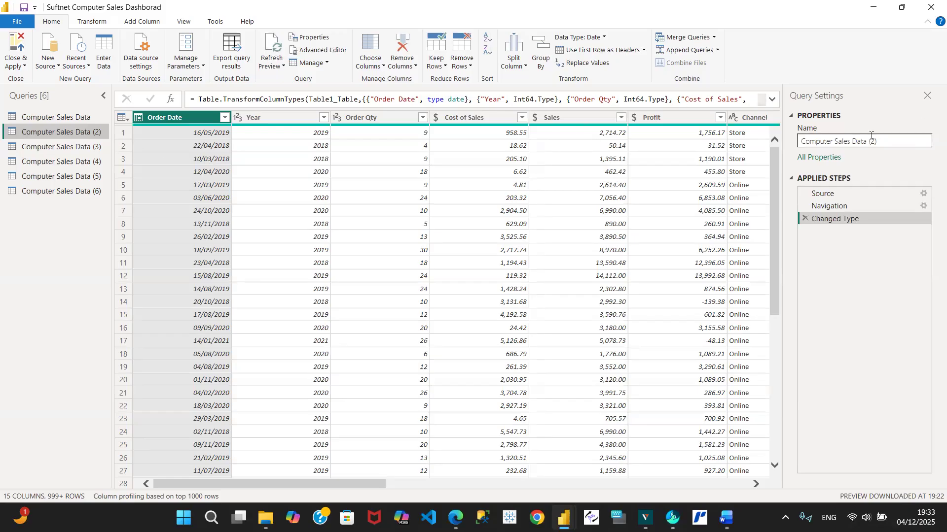
click(886, 140)
key(BackSpace)
key(BackSpace)
key(BackSpace)
key(BackSpace)
key(BackSpace)
key(BackSpace)
key(BackSpace)
key(BackSpace)
key(BackSpace)
key(BackSpace)
key(BackSpace)
key(BackSpace)
key(BackSpace)
key(BackSpace)
key(BackSpace)
key(BackSpace)
key(BackSpace)
key(BackSpace)
key(BackSpace)
key(BackSpace)
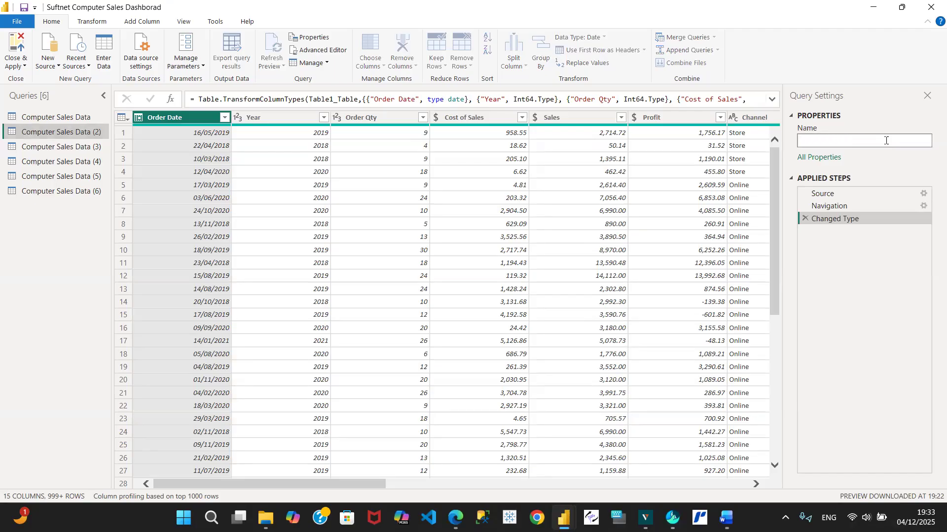
text(Channel)
key(Return)
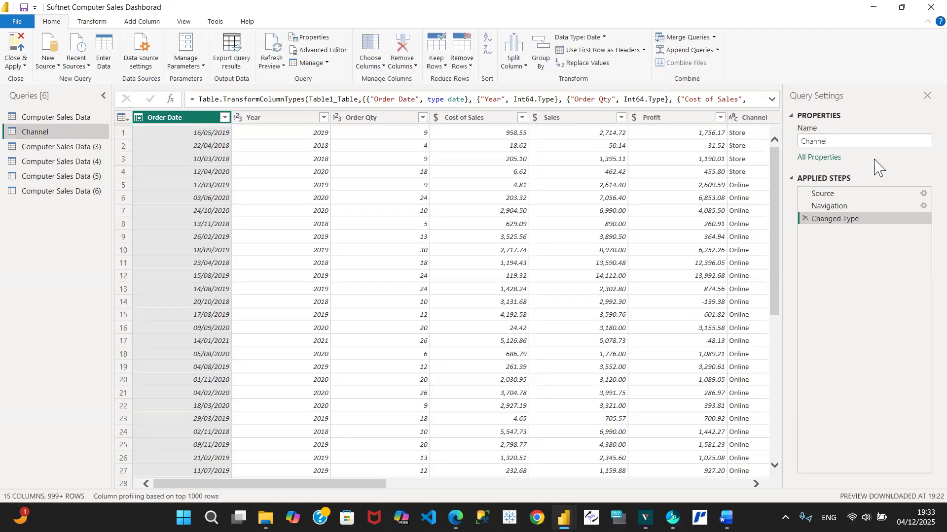
Rename the Computer Sales Data (3) query as Product.
click(73, 148)
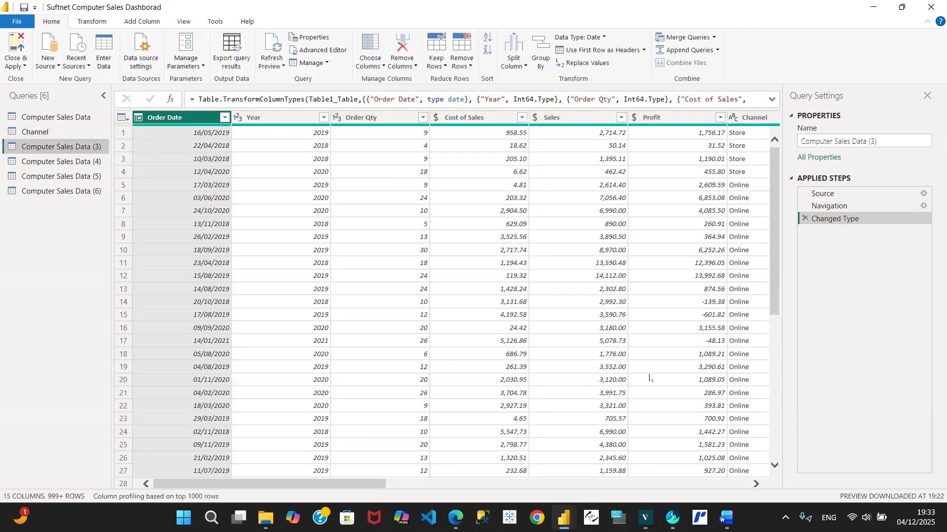
click(755, 485)
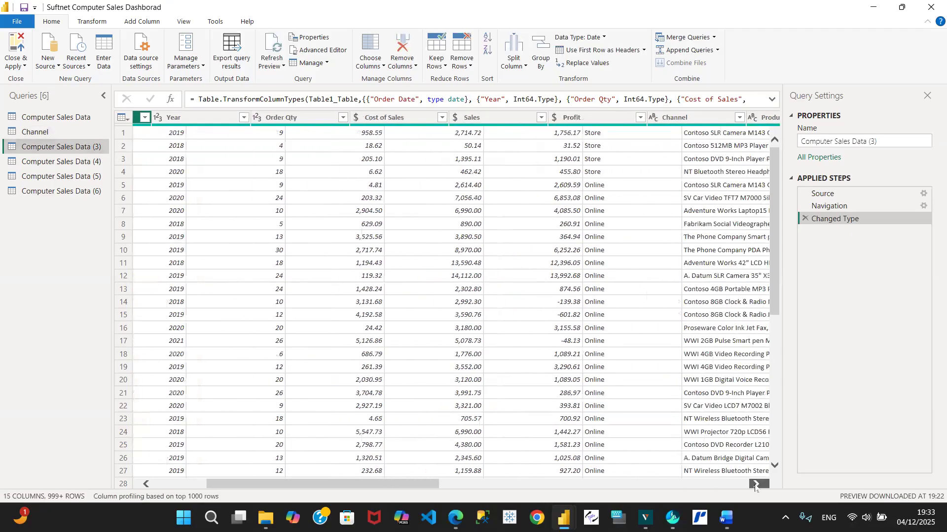
click(756, 484)
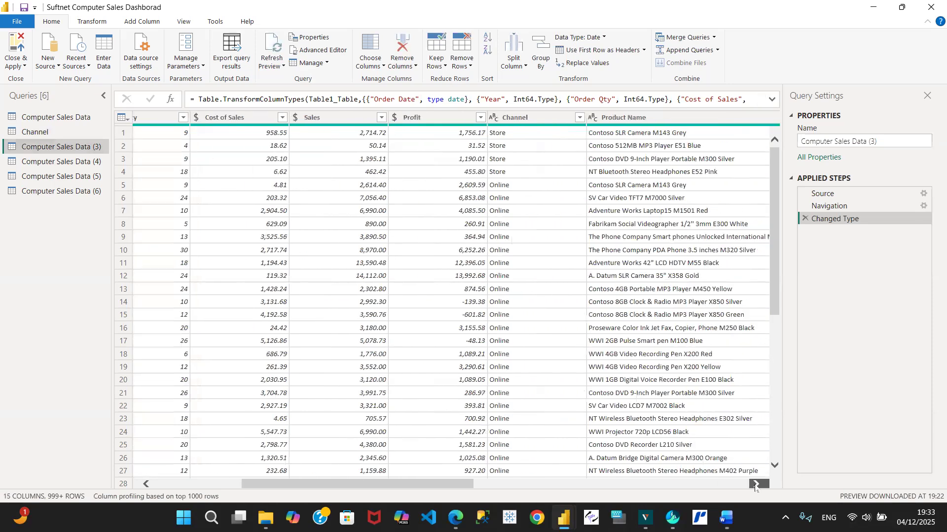
click(756, 484)
click(756, 485)
click(506, 119)
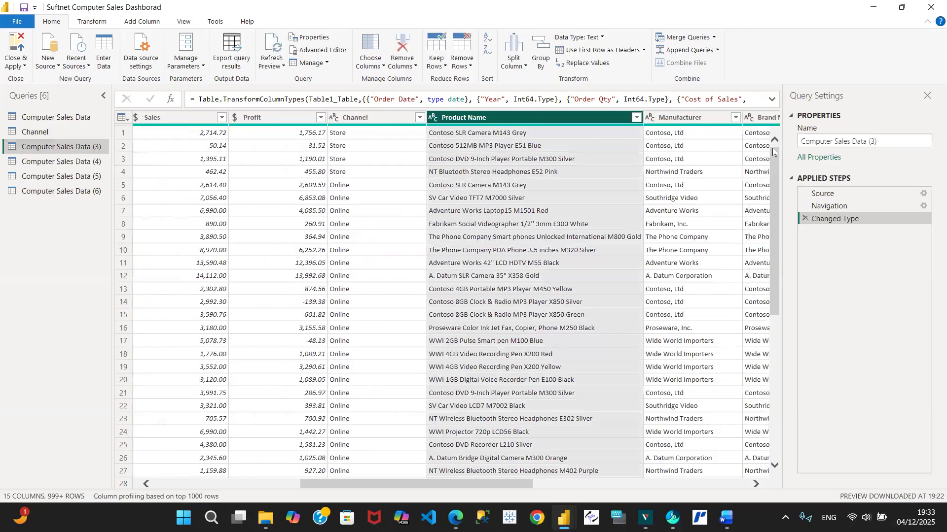
click(882, 142)
key(BackSpace)
key(BackSpace)
key(BackSpace)
key(BackSpace)
key(BackSpace)
key(BackSpace)
key(BackSpace)
key(BackSpace)
key(BackSpace)
key(BackSpace)
key(BackSpace)
key(BackSpace)
key(BackSpace)
key(BackSpace)
key(BackSpace)
key(BackSpace)
key(BackSpace)
key(BackSpace)
key(BackSpace)
key(BackSpace)
text(Product)
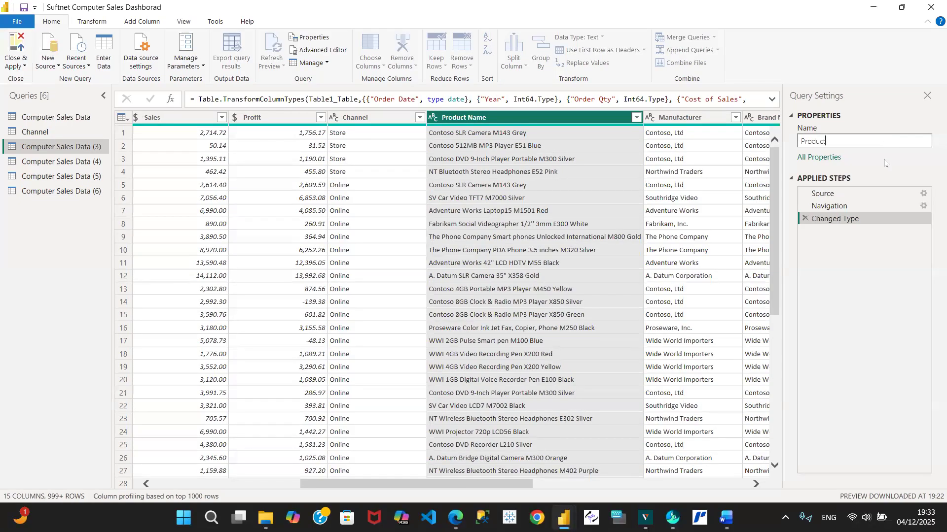
key(Return)
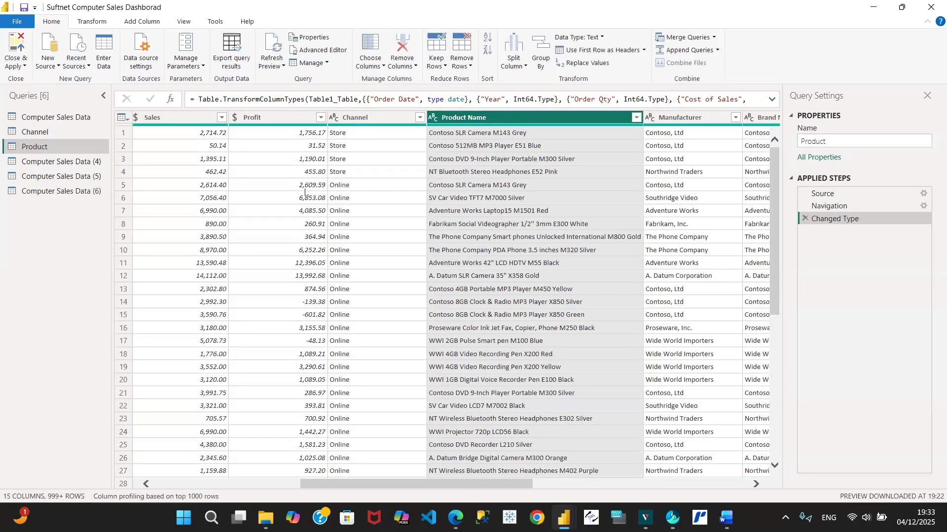
Rename the Computer Sales Data (4) query as Product SubCategory.
click(69, 165)
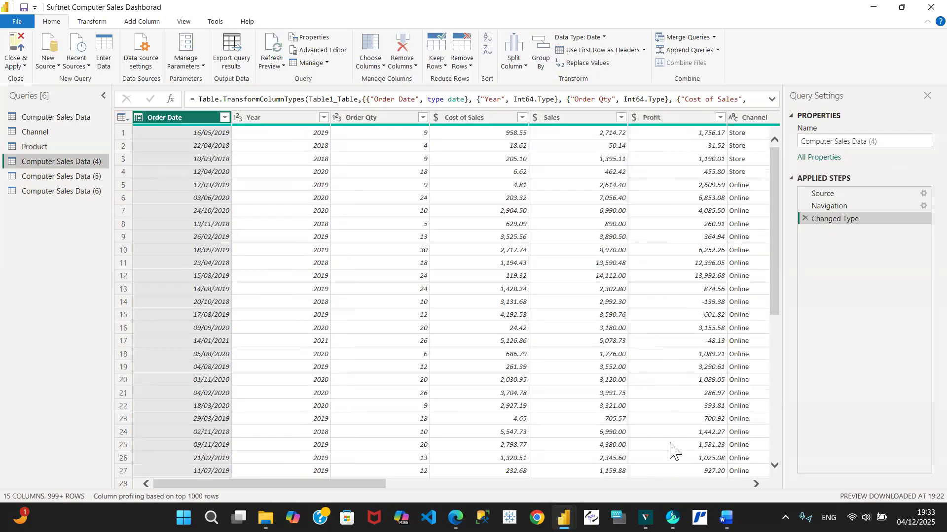
click(755, 484)
click(755, 484)
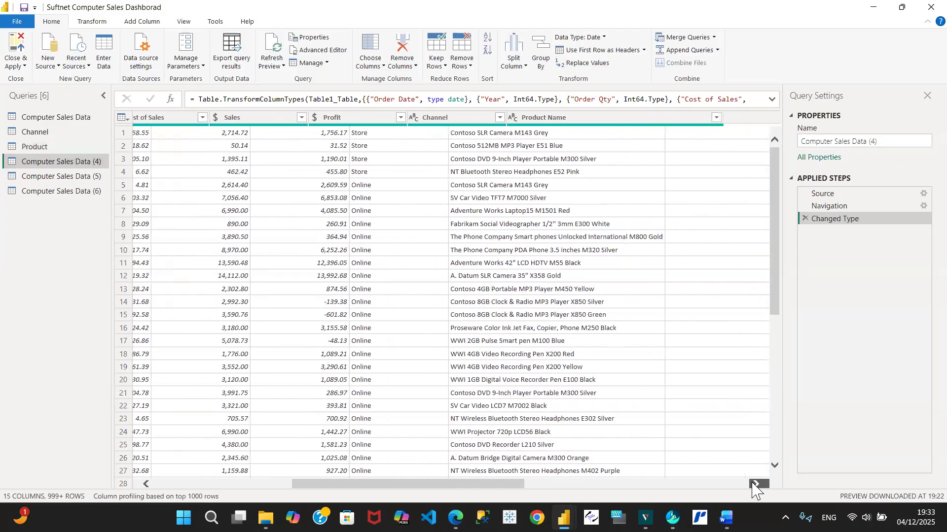
click(755, 484)
click(755, 484)
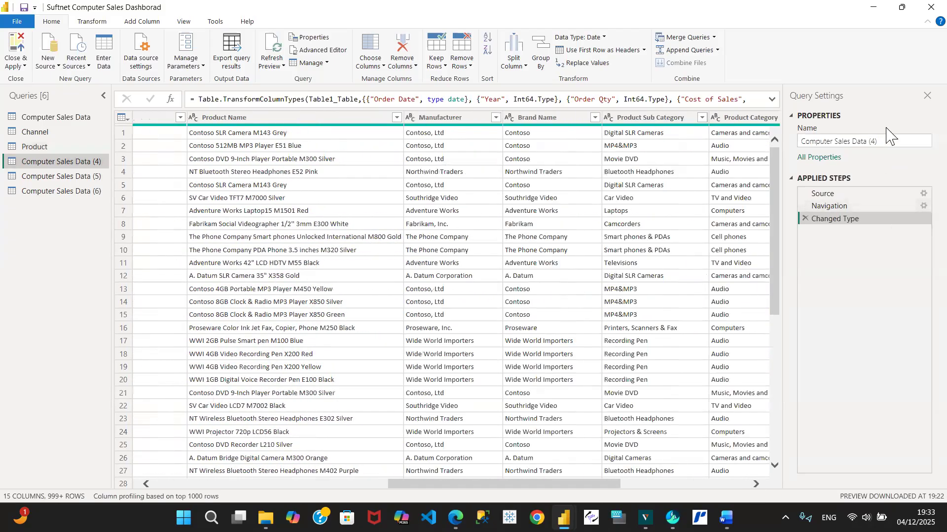
click(886, 140)
key(BackSpace)
key(BackSpace)
key(BackSpace)
key(BackSpace)
key(BackSpace)
key(BackSpace)
key(BackSpace)
key(BackSpace)
key(BackSpace)
key(BackSpace)
key(BackSpace)
key(BackSpace)
key(BackSpace)
key(BackSpace)
key(BackSpace)
key(BackSpace)
key(BackSpace)
key(BackSpace)
key(BackSpace)
key(BackSpace)
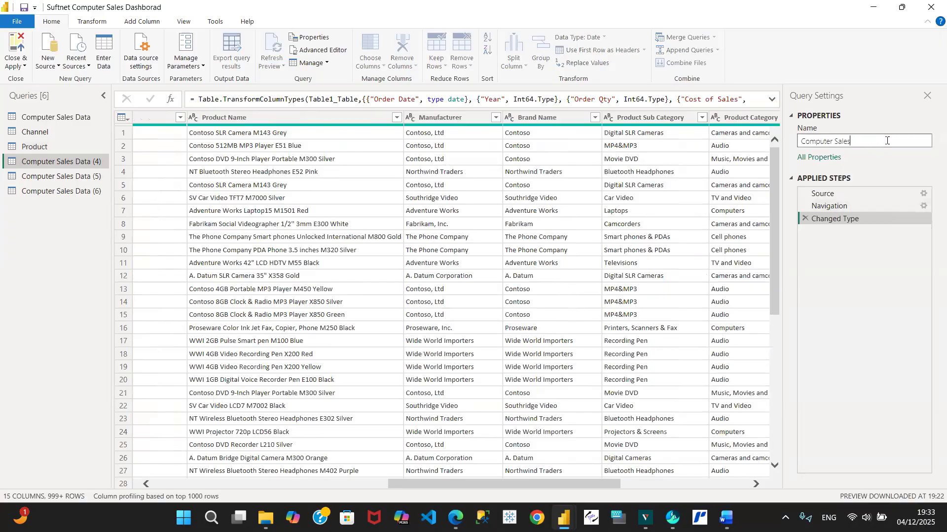
text(Product SubCategory)
click(883, 154)
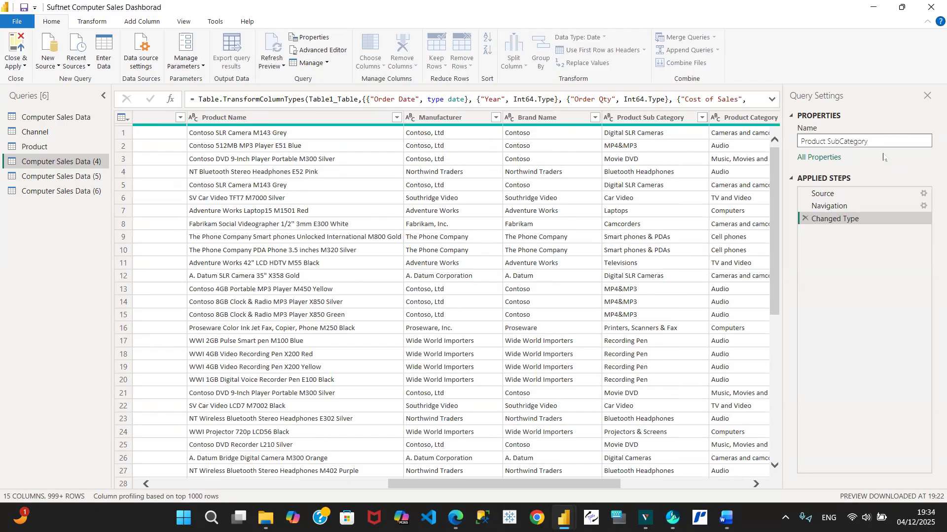
Rename the Computer Sales Data (5) query as Region.
click(65, 179)
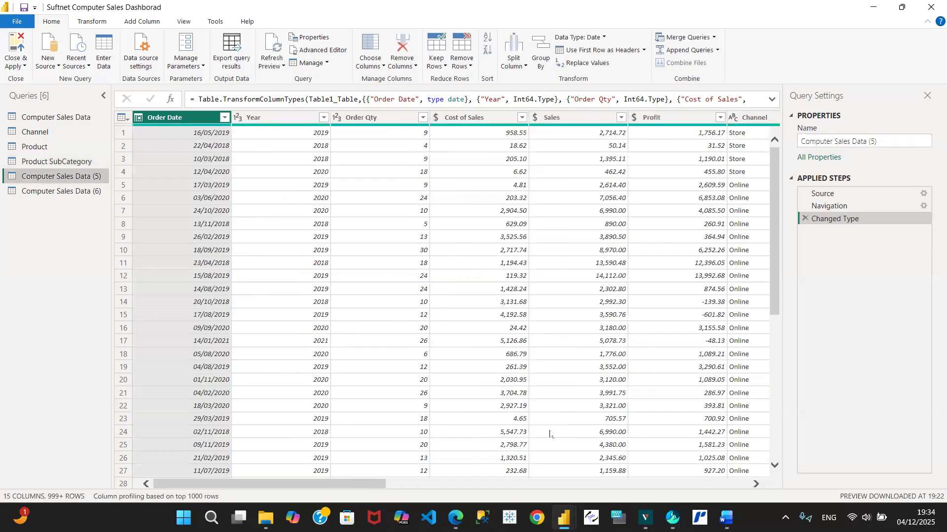
click(689, 485)
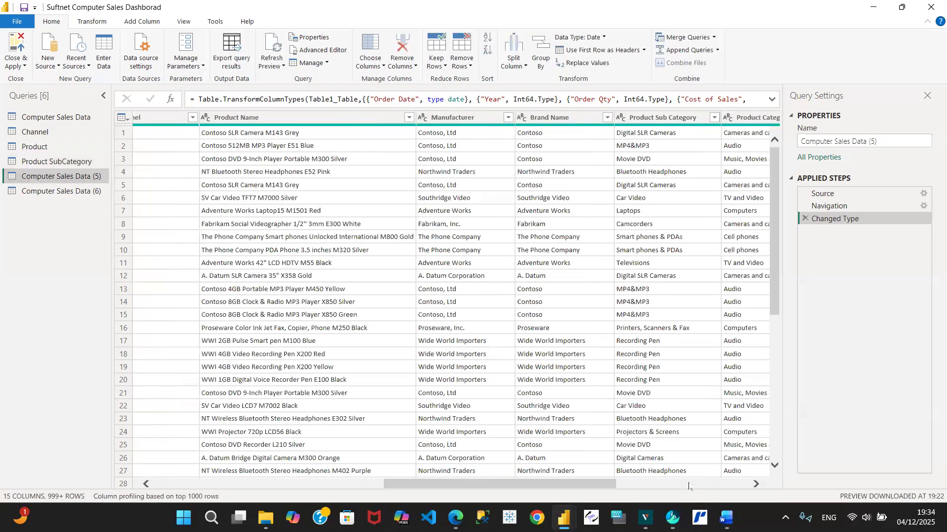
click(689, 485)
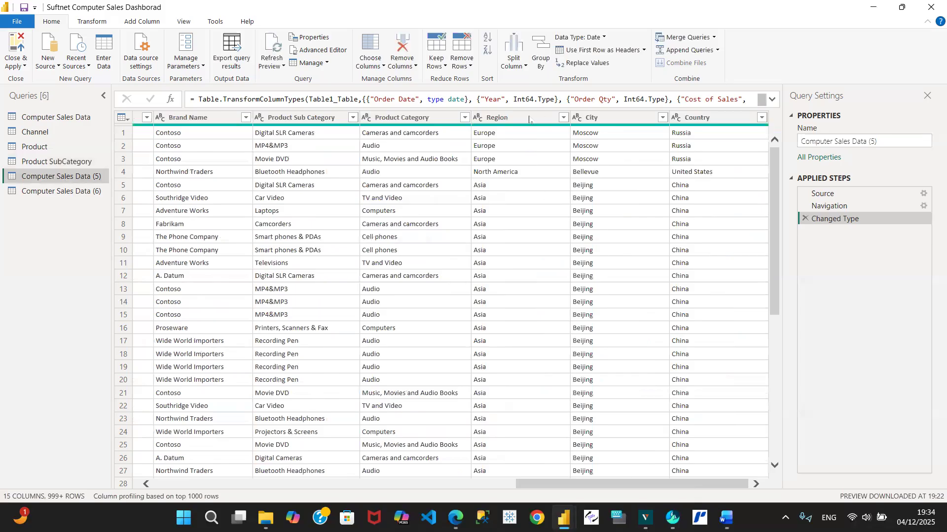
click(510, 118)
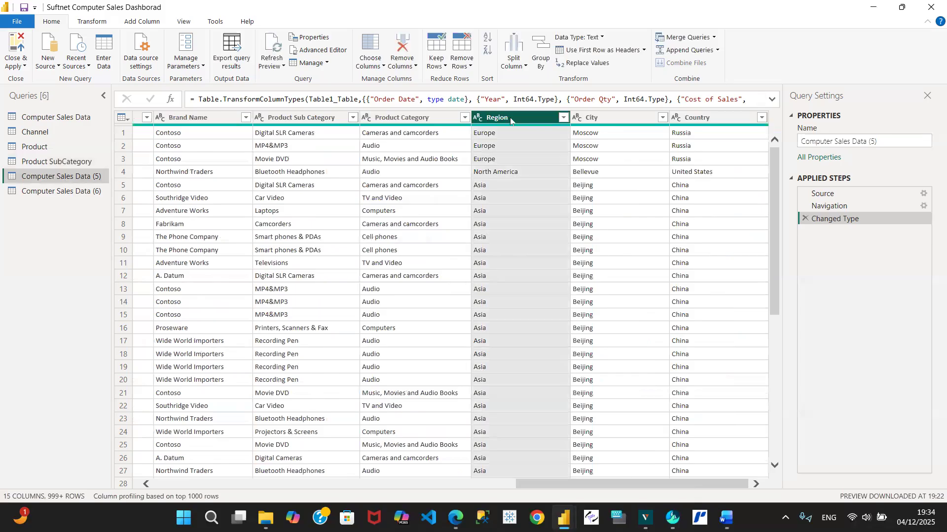
click(907, 143)
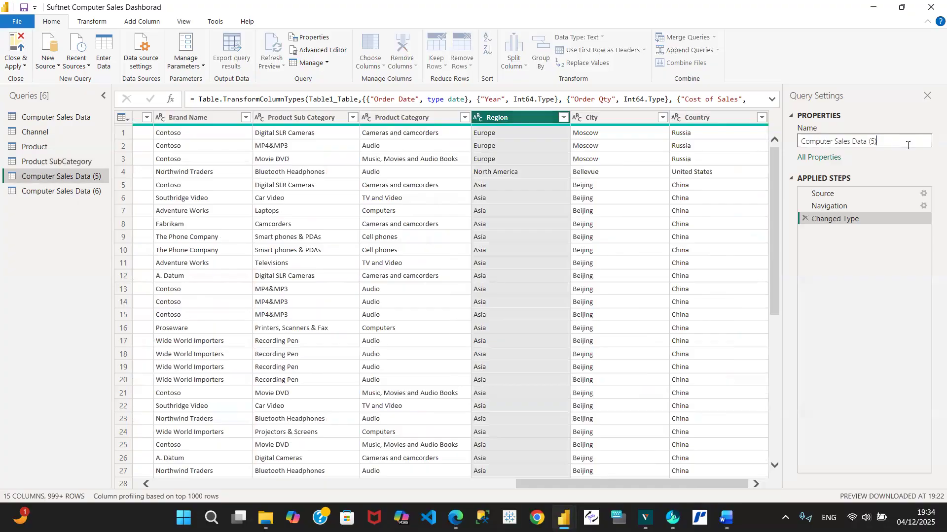
key(BackSpace)
key(BackSpace)
key(BackSpace)
key(BackSpace)
key(BackSpace)
key(BackSpace)
key(BackSpace)
key(BackSpace)
key(BackSpace)
key(BackSpace)
key(BackSpace)
key(BackSpace)
key(BackSpace)
key(BackSpace)
key(BackSpace)
key(BackSpace)
key(BackSpace)
key(BackSpace)
key(BackSpace)
key(BackSpace)
text(Region)
click(58, 211)
Rename the Computer Sales Data (6) query as Country.
click(54, 191)
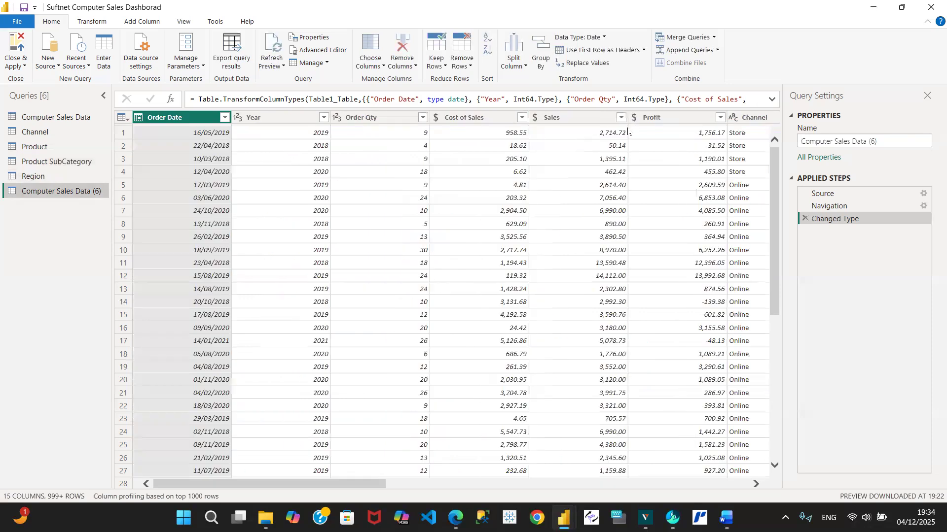
click(889, 147)
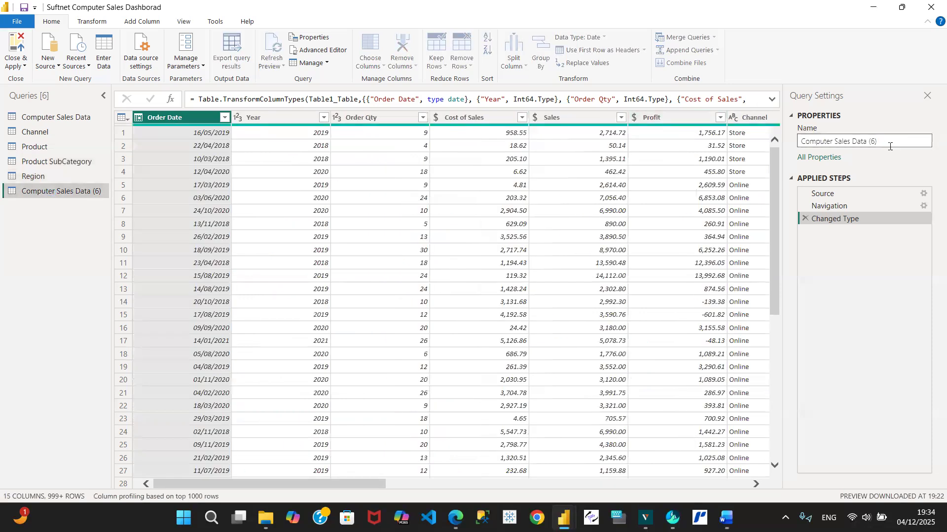
key(BackSpace)
key(BackSpace)
key(BackSpace)
key(BackSpace)
key(BackSpace)
key(BackSpace)
key(BackSpace)
key(BackSpace)
key(BackSpace)
key(BackSpace)
key(BackSpace)
key(BackSpace)
key(BackSpace)
key(BackSpace)
key(BackSpace)
key(BackSpace)
key(BackSpace)
key(BackSpace)
key(BackSpace)
key(BackSpace)
text(Country)
click(76, 238)
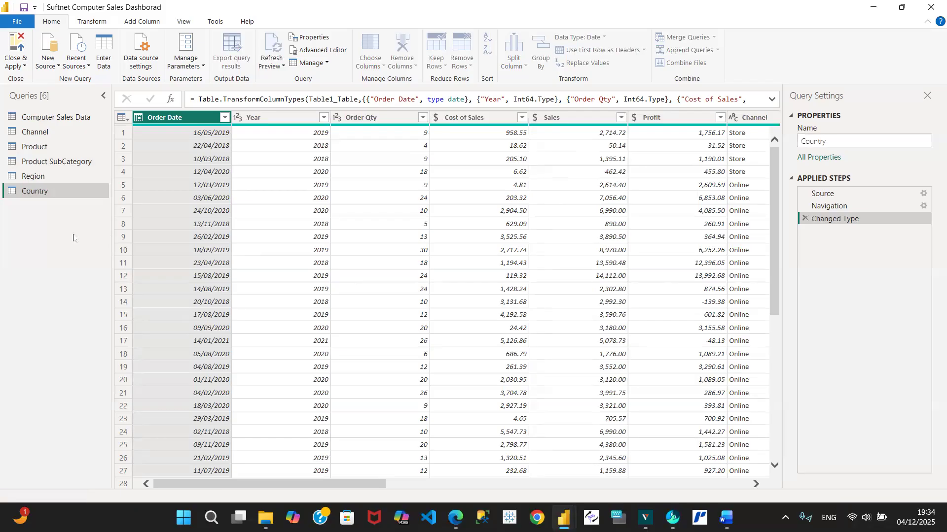
Try removing all other columns from the Channel query so that it keeps only the Channel column.
click(44, 131)
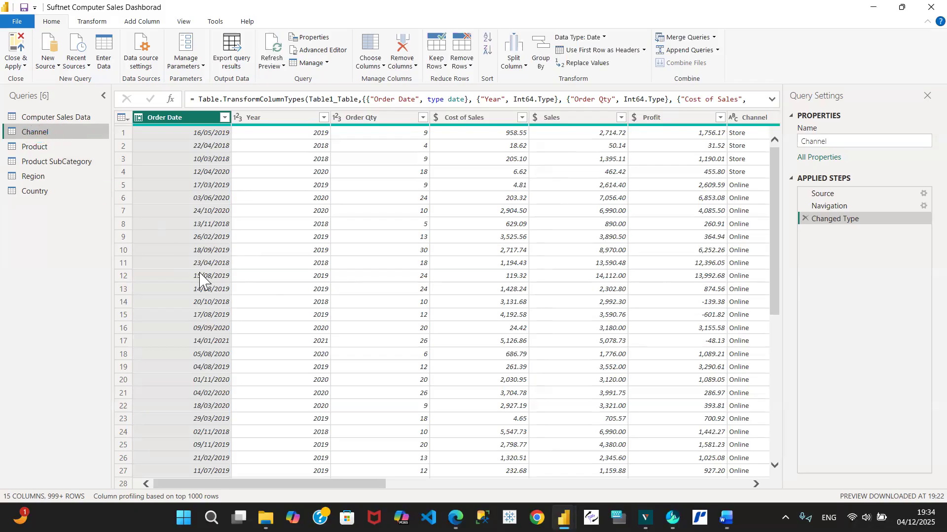
click(757, 484)
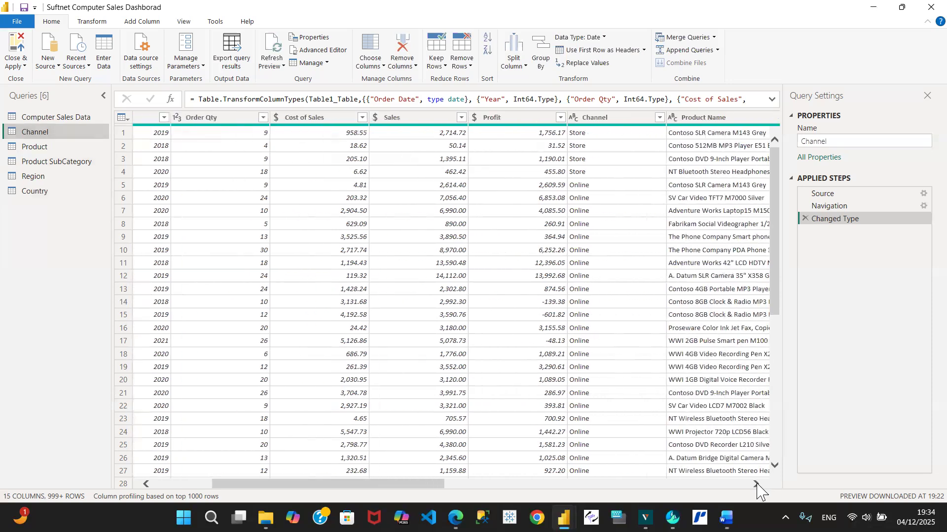
click(613, 119)
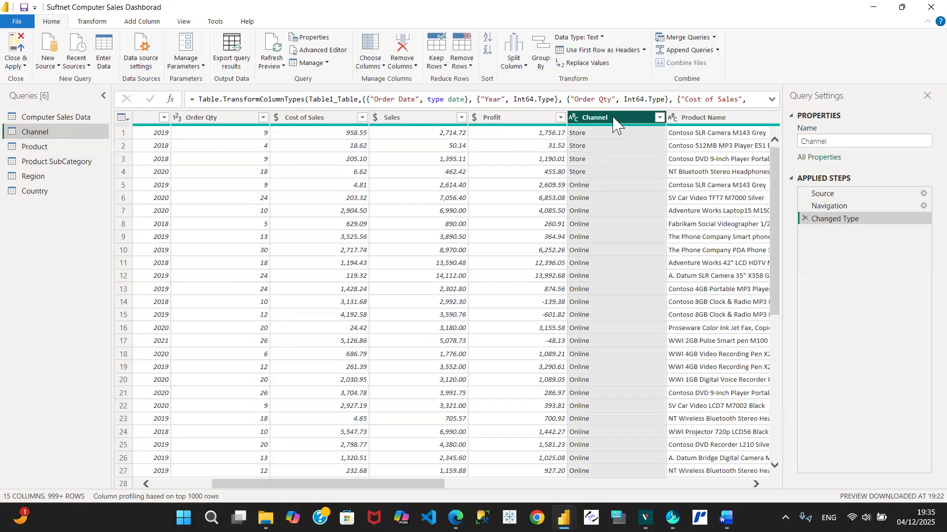
right_click(613, 123)
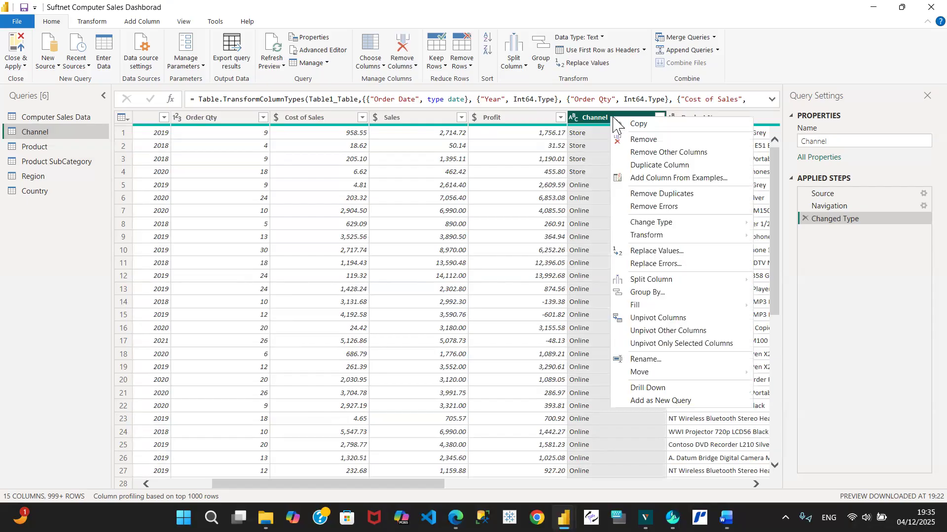
click(652, 151)
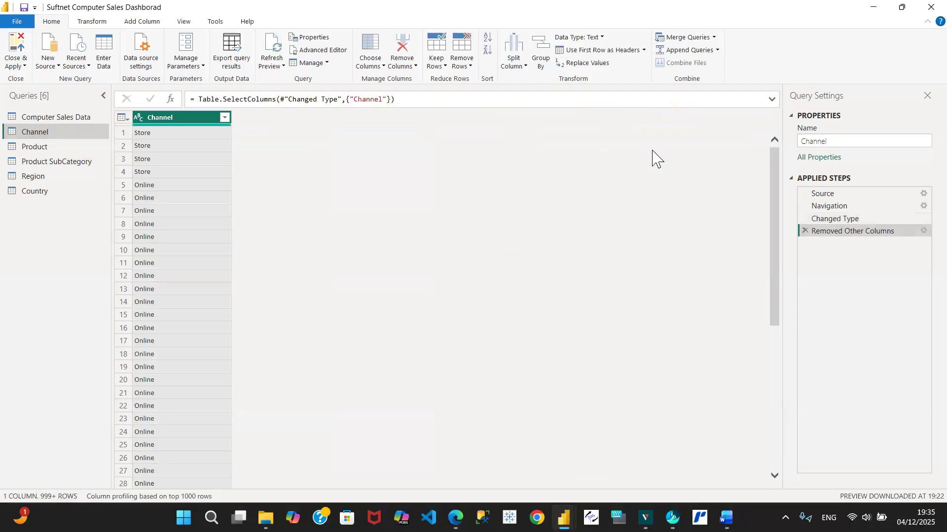
Compare the Channel query at its Changed Type and Removed Other Columns steps, and delete the Removed Other Columns step.
click(842, 218)
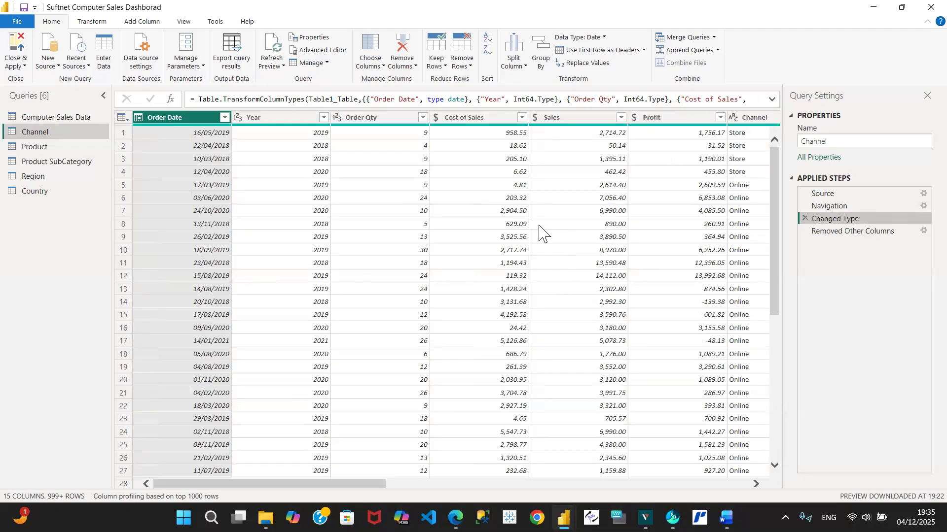
click(855, 232)
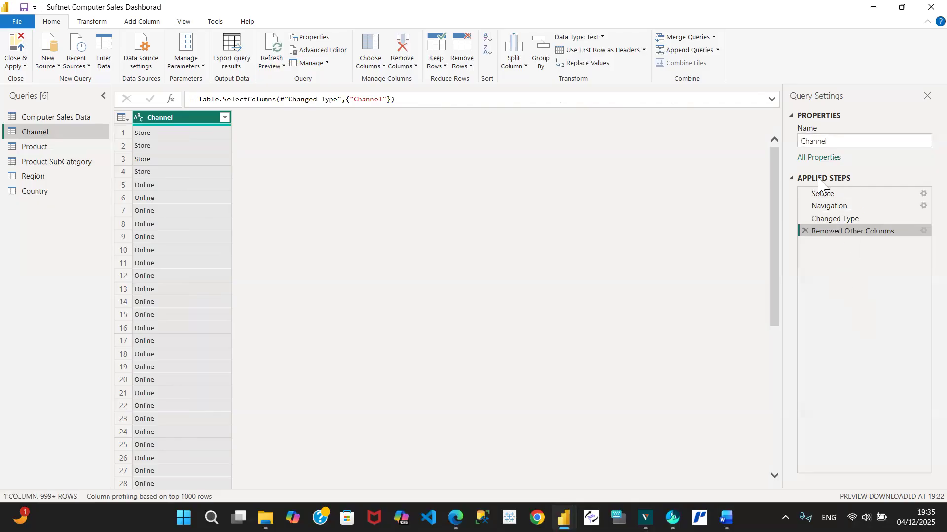
click(806, 231)
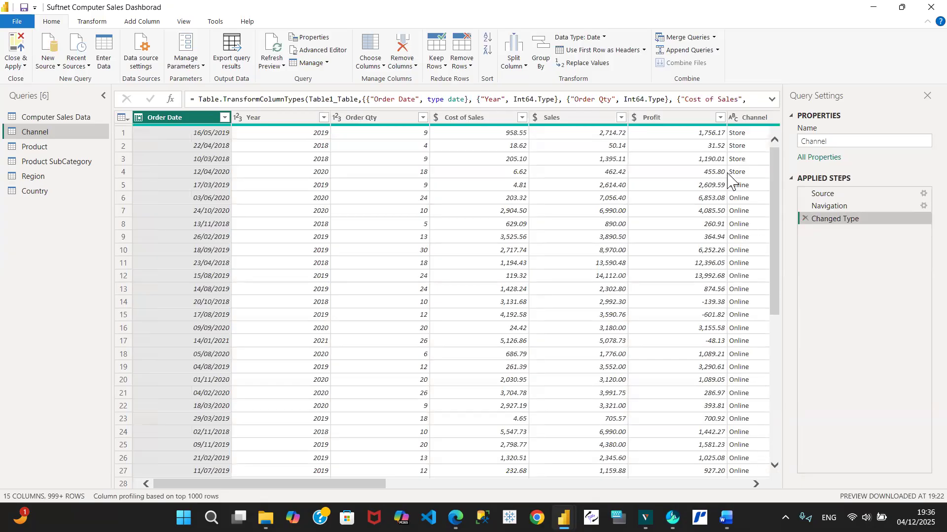
Remove every column except Channel from the Channel query.
click(758, 119)
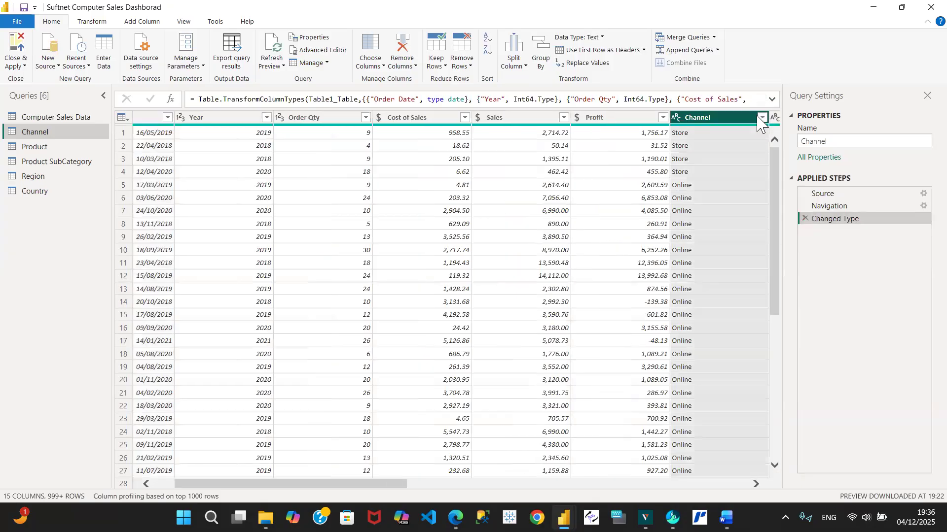
right_click(708, 117)
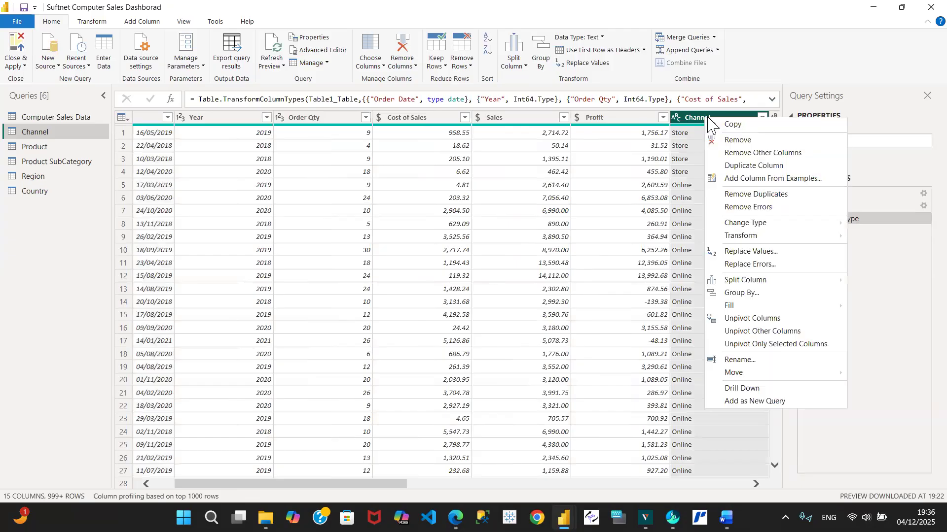
click(740, 154)
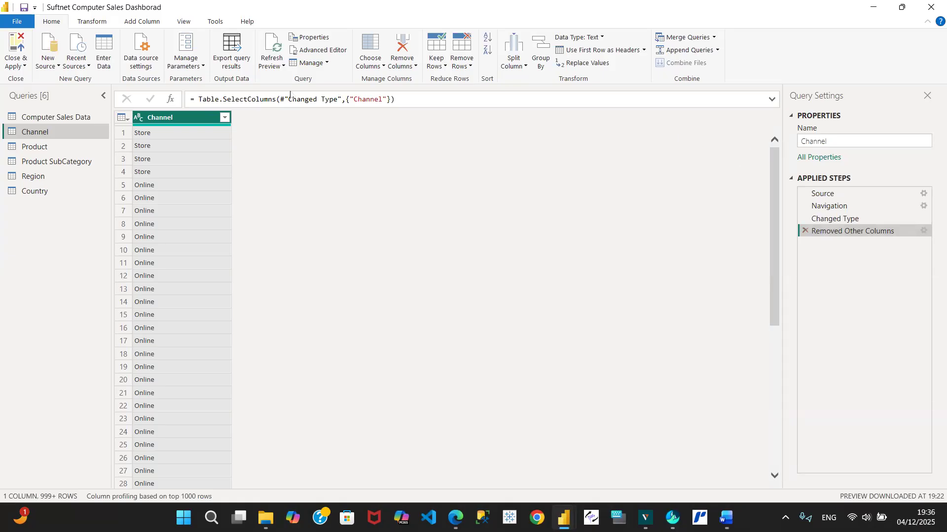
mouse_move(187, 128)
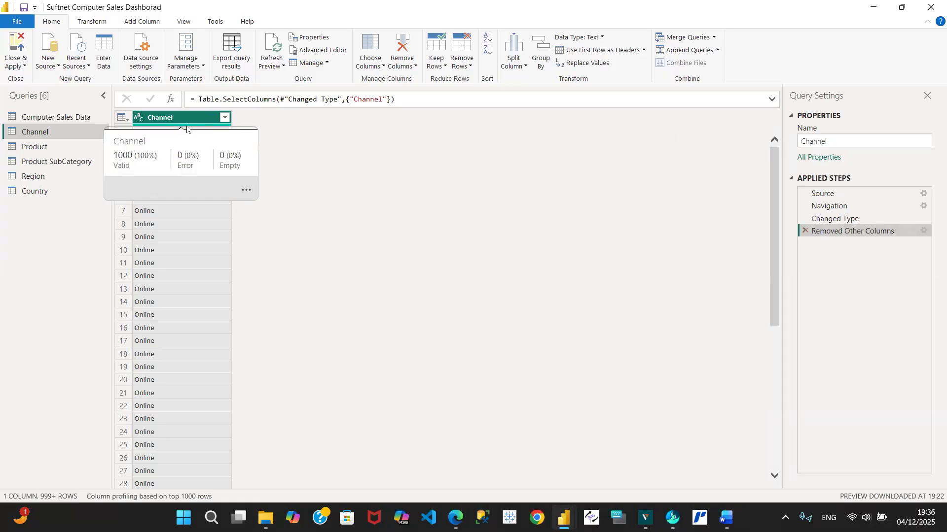
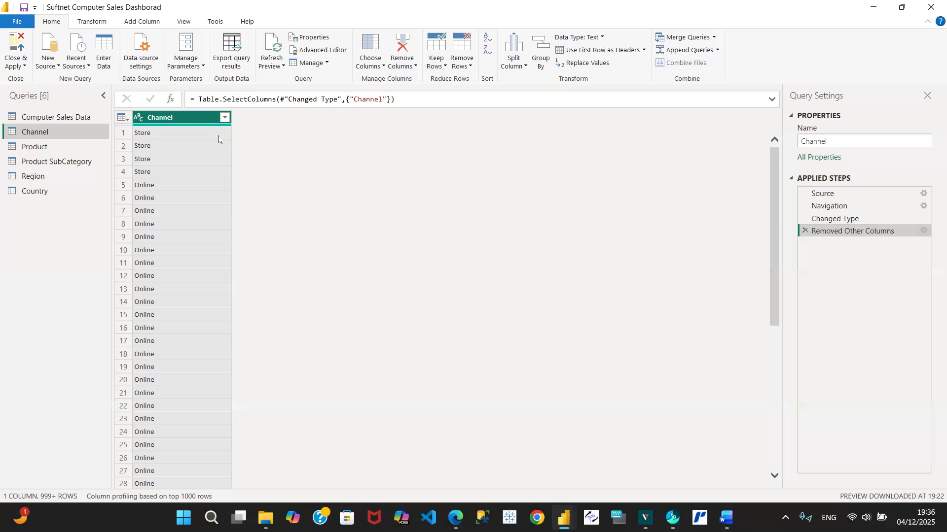
Load the complete list of distinct Channel filter values to review it, and check the Channel query against the Computer Sales Data query.
click(225, 118)
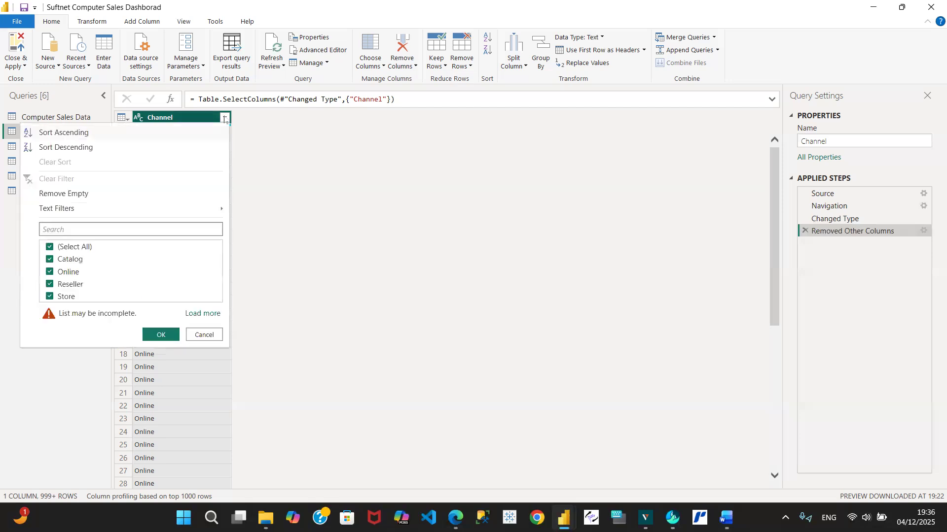
click(201, 313)
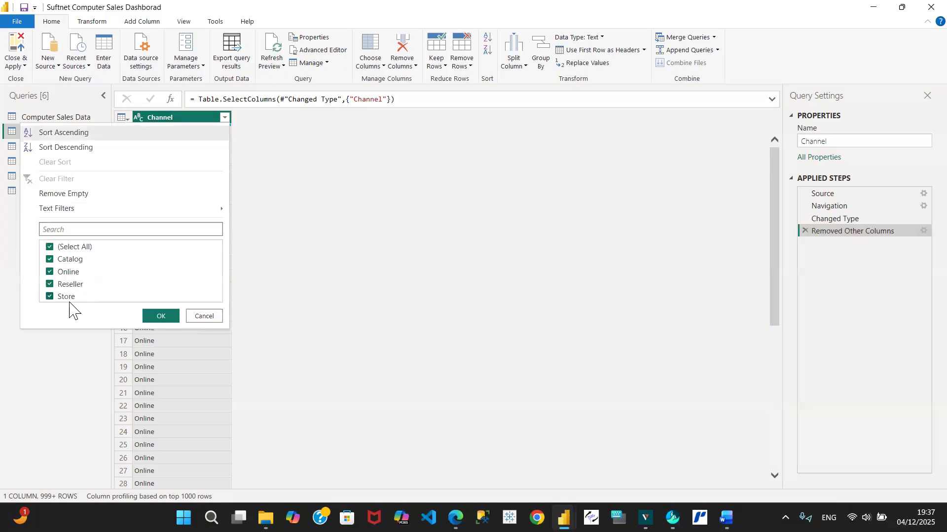
click(204, 317)
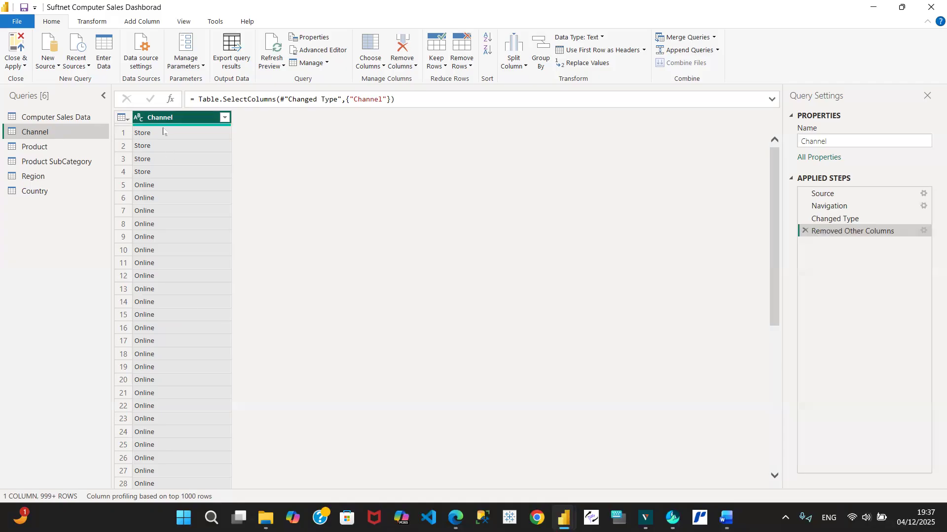
click(83, 118)
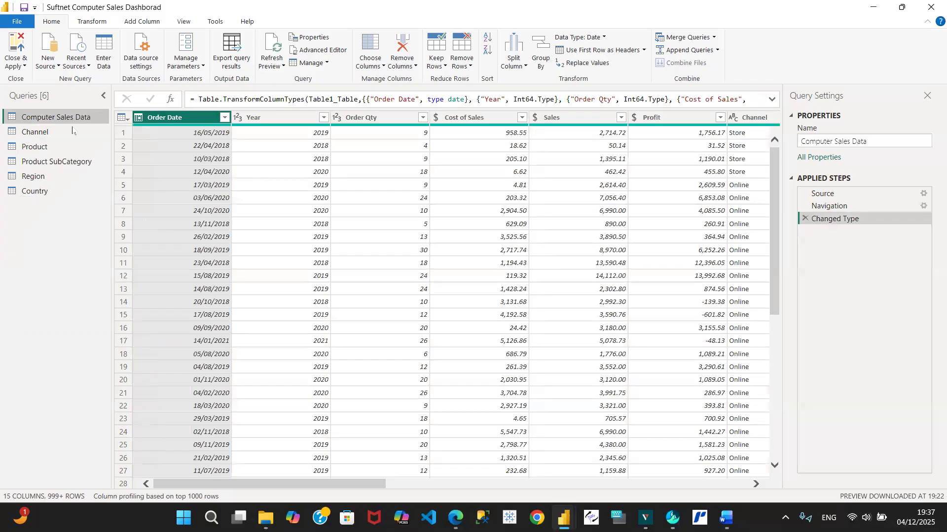
click(69, 133)
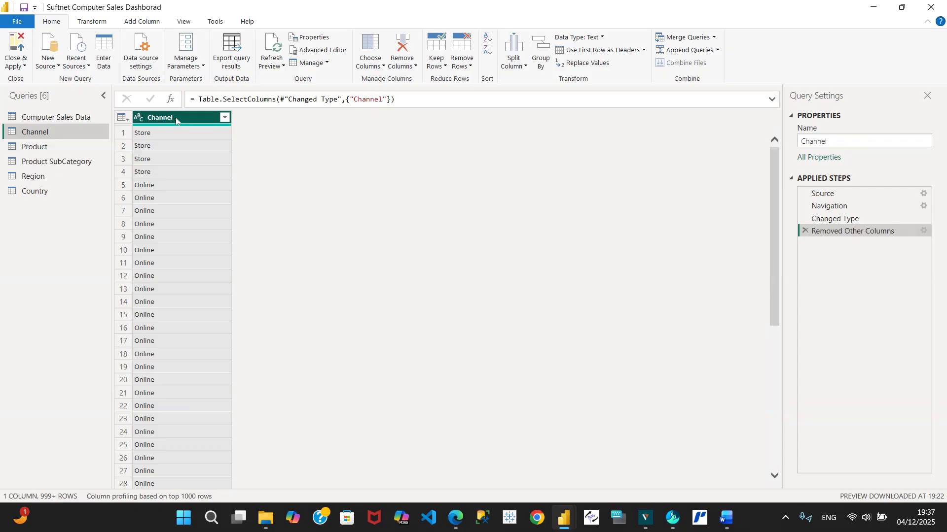
Copy the Channel column of the Channel query.
right_click(176, 121)
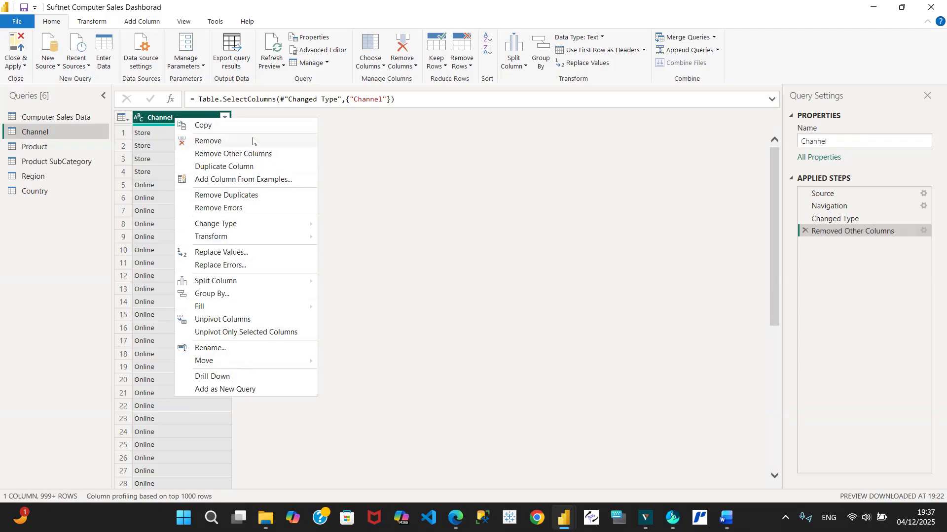
click(226, 127)
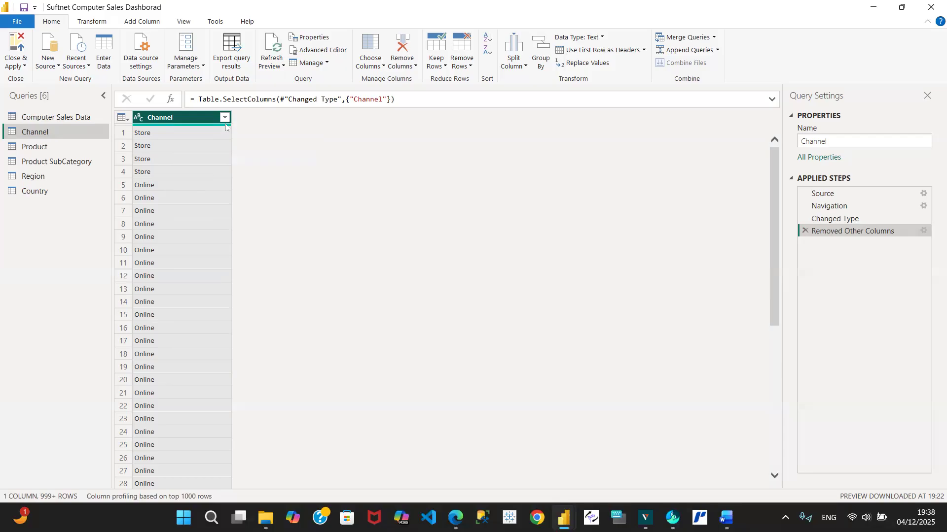
right_click(181, 118)
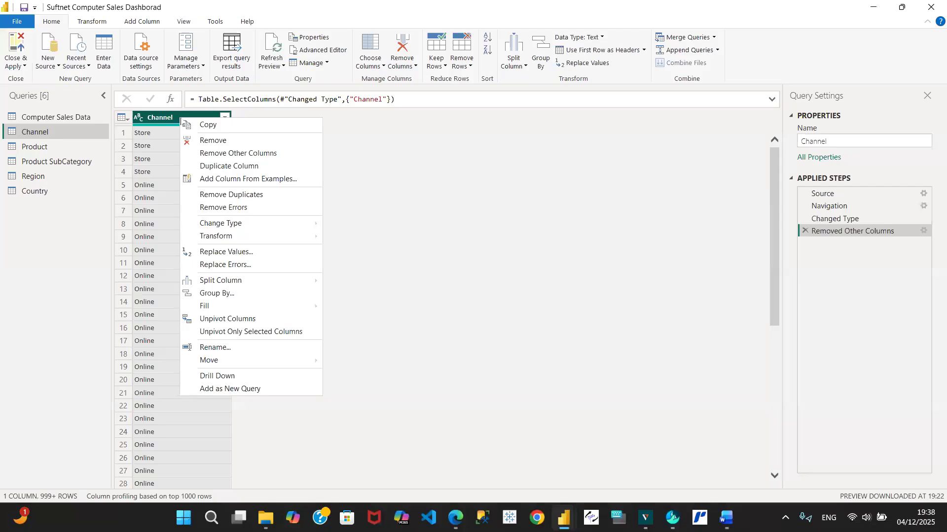
click(225, 125)
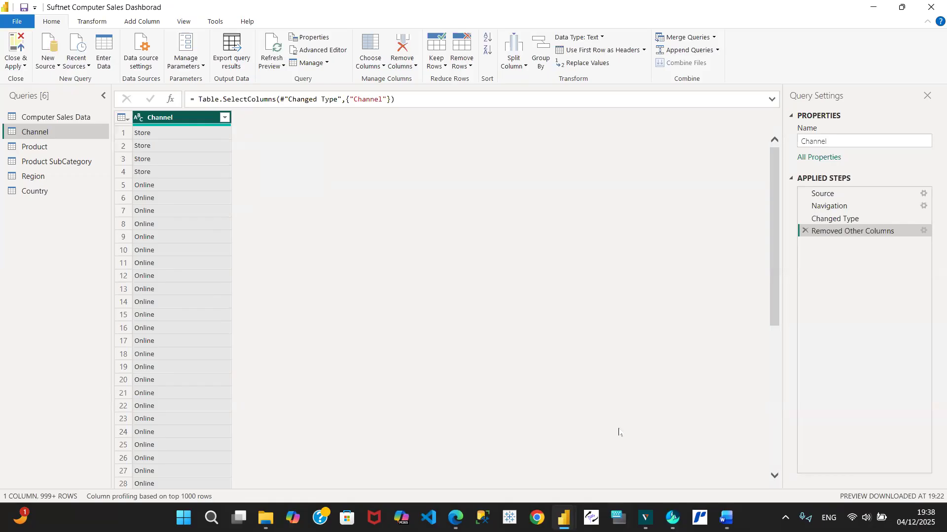
Switch to the Suftnet Computer Company Business Needs Word document, try pasting the copied column, undo the paste and return to Power Query.
mouse_move(726, 518)
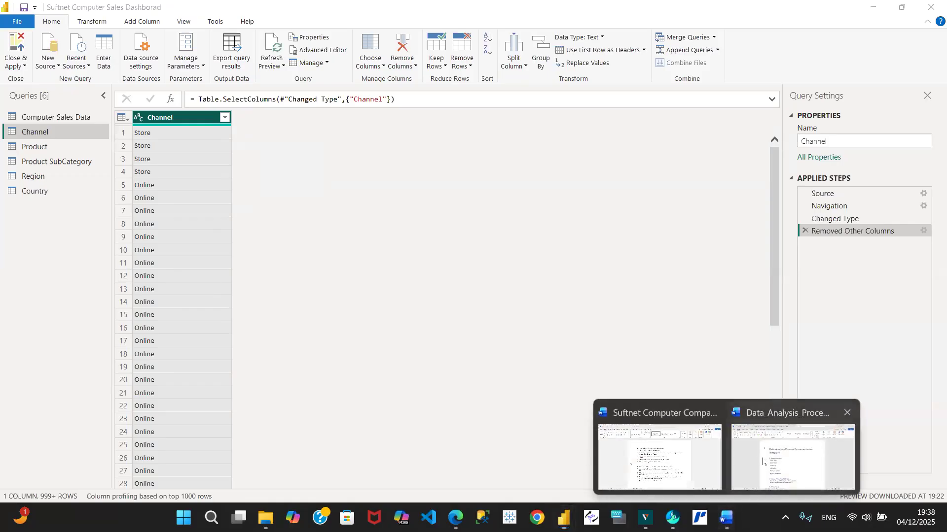
click(693, 449)
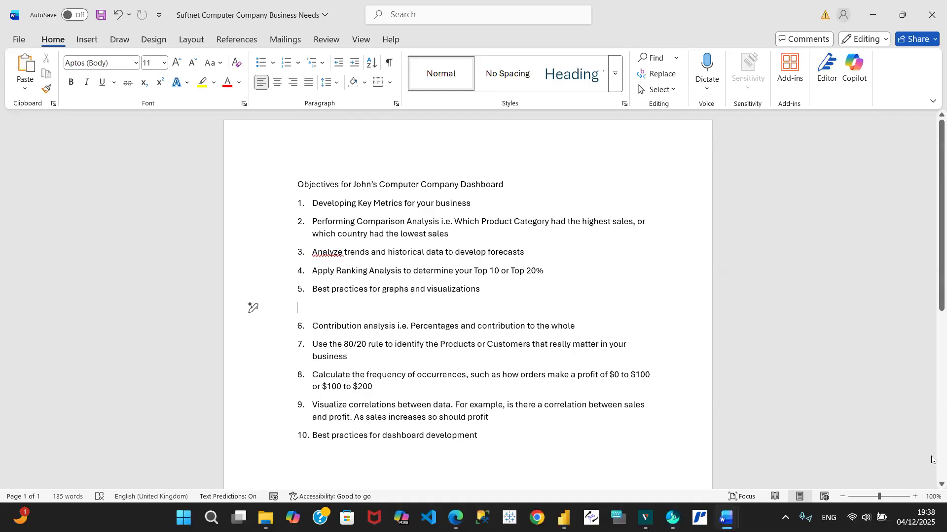
scroll(931, 459, down, 10)
click(312, 153)
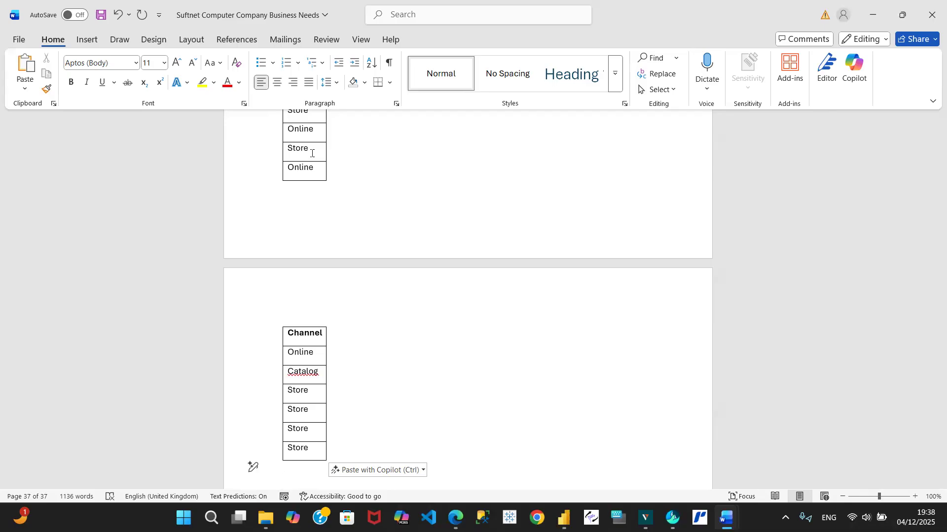
click(118, 18)
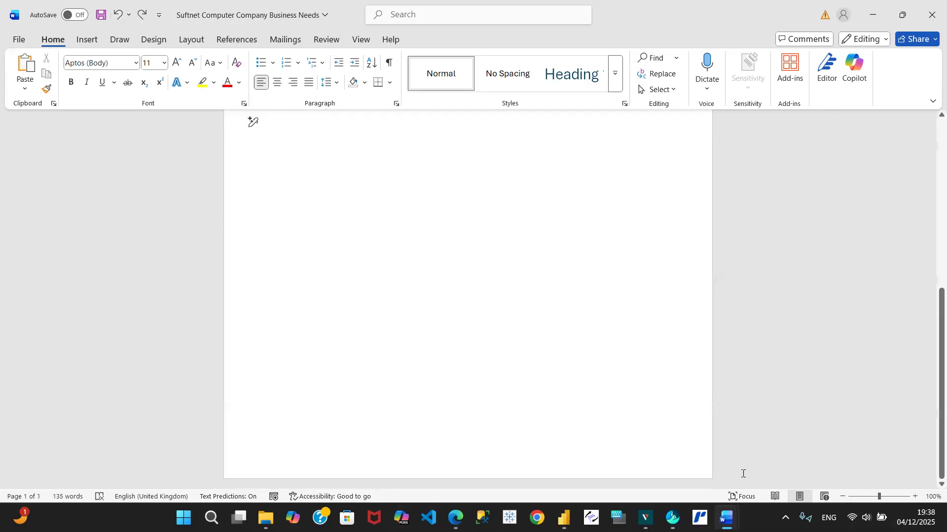
mouse_move(564, 517)
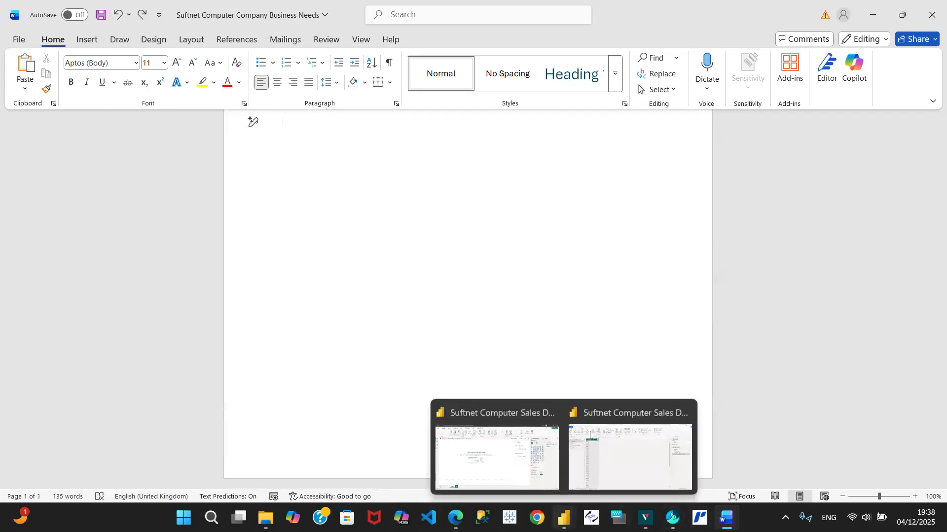
click(615, 453)
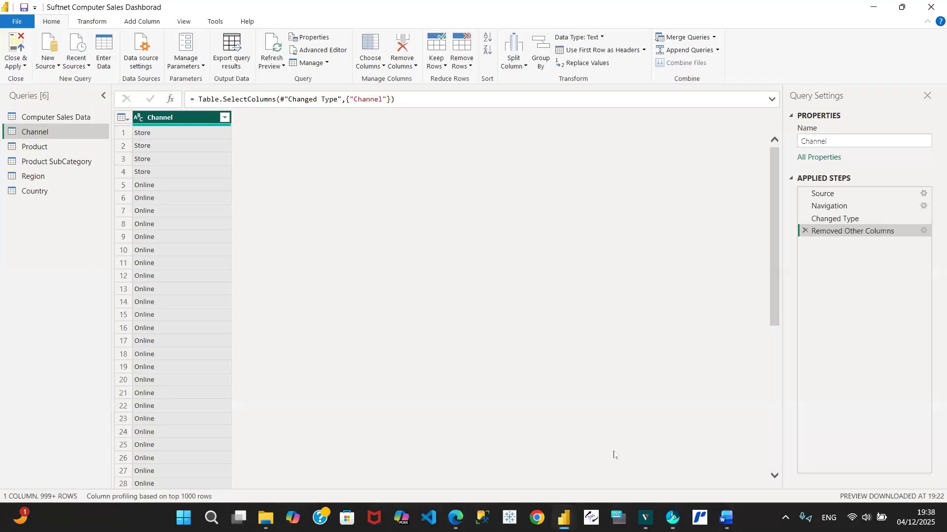
Try removing the Channel column from the Channel query, and delete the Removed Columns step.
right_click(165, 122)
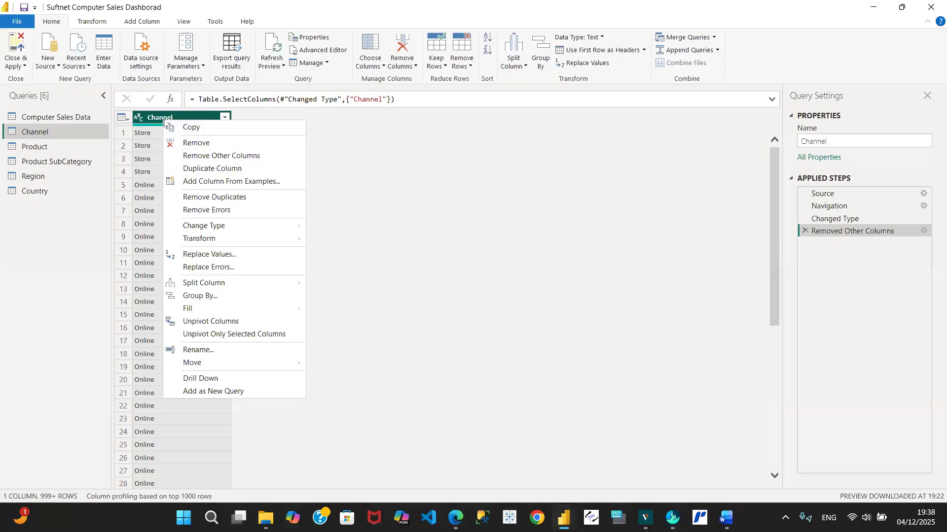
click(198, 144)
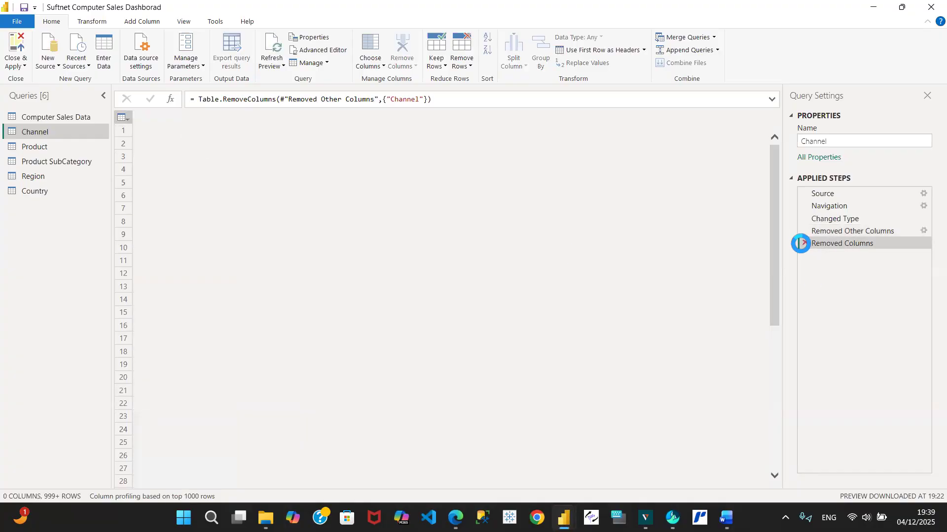
click(803, 243)
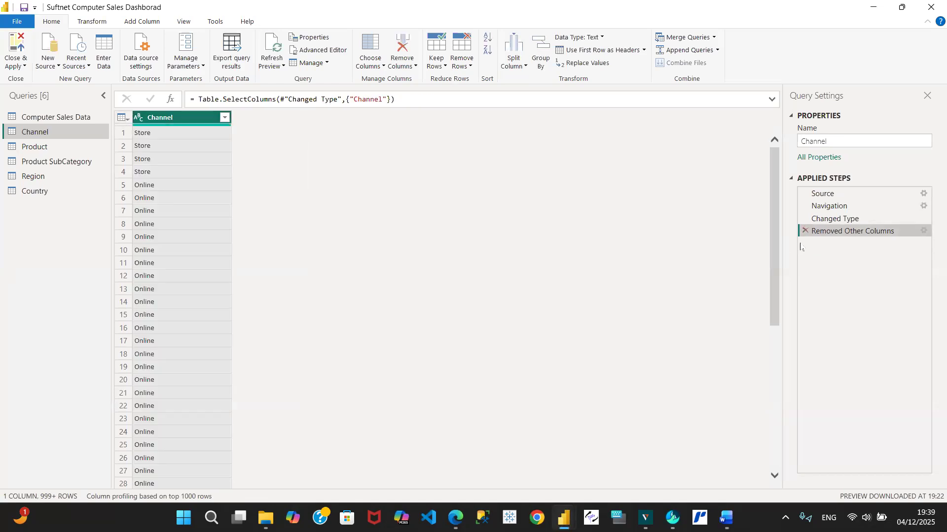
Try duplicating the Channel column within the Channel query, and delete the Duplicated Column step.
right_click(190, 117)
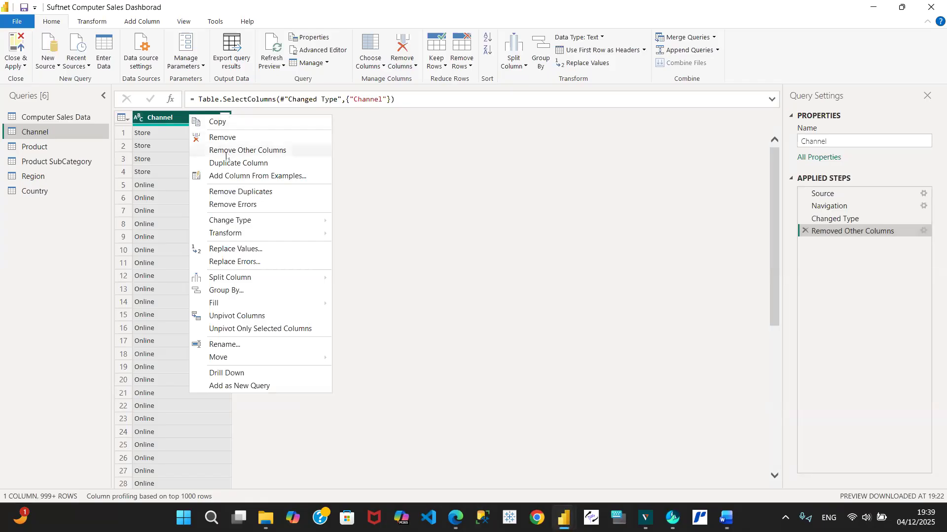
key(Escape)
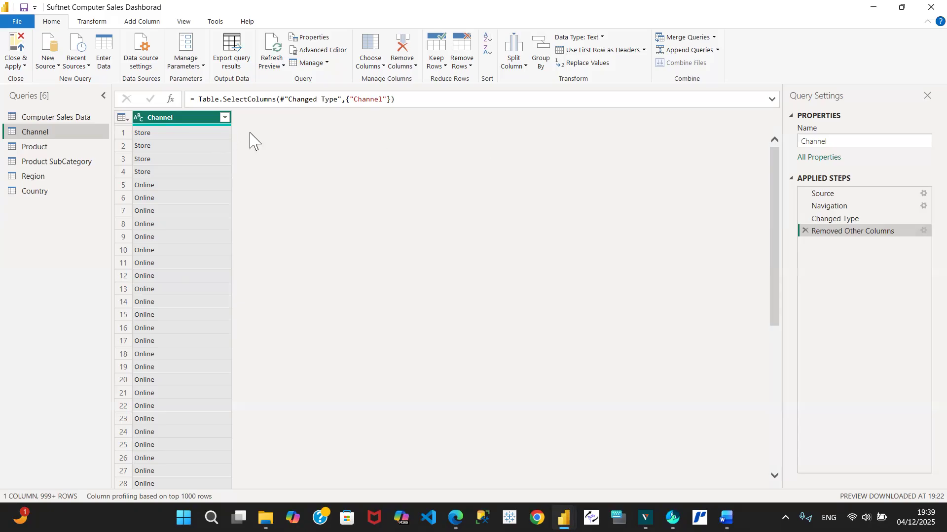
right_click(185, 123)
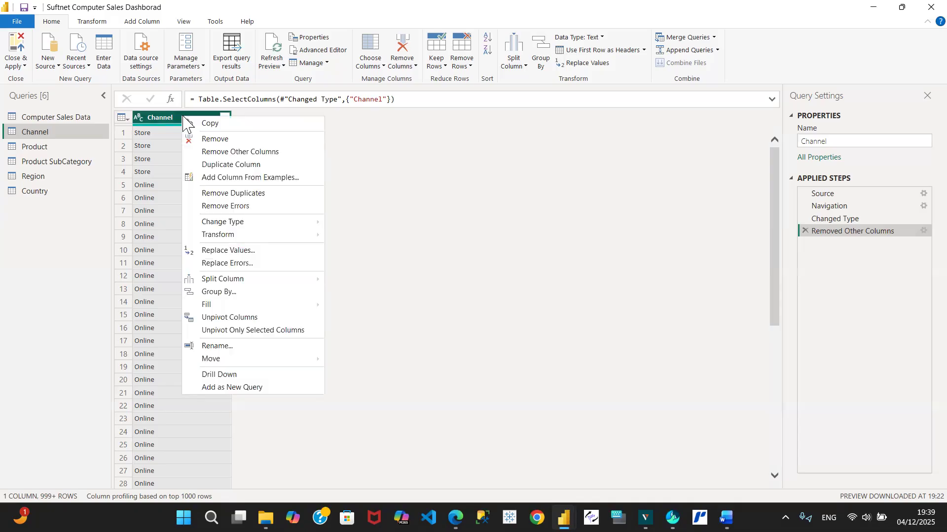
click(220, 165)
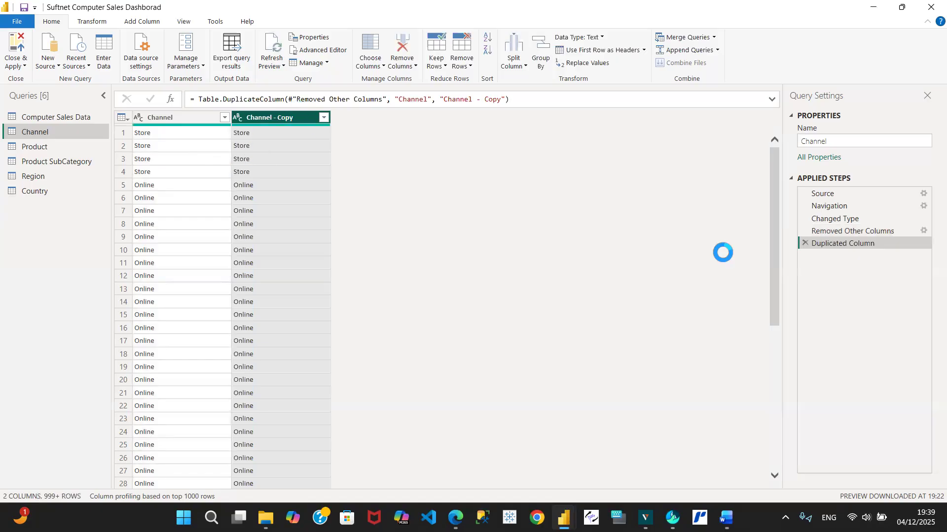
click(805, 243)
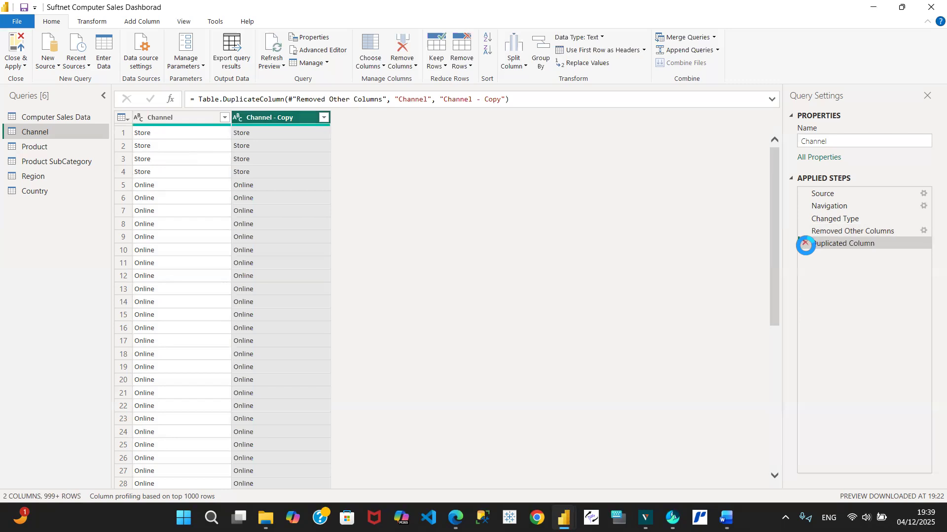
Start a column from examples based on Channel, entering St as the sample value for the first Store row.
right_click(173, 124)
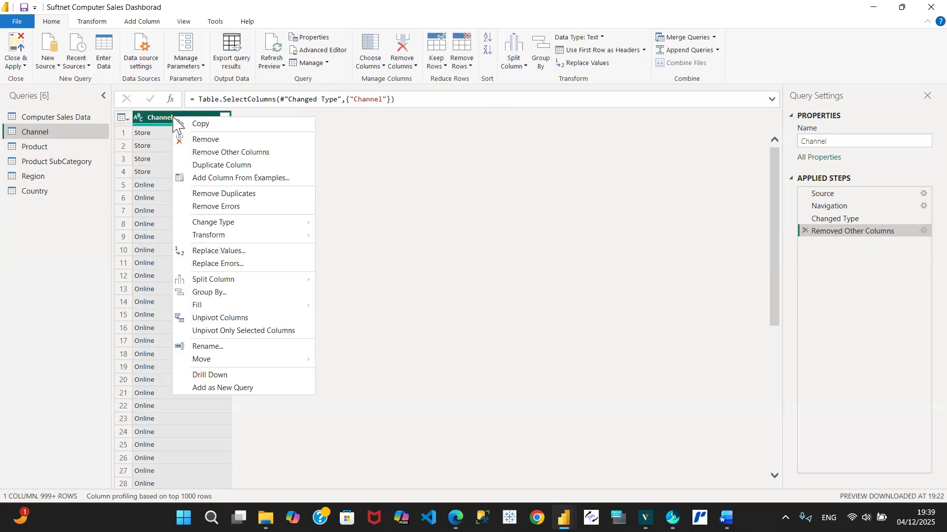
click(228, 179)
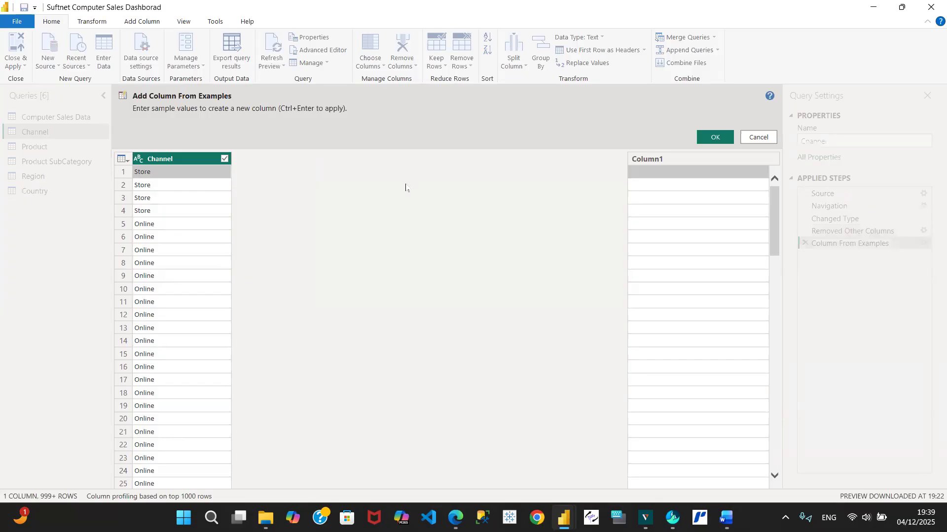
click(652, 177)
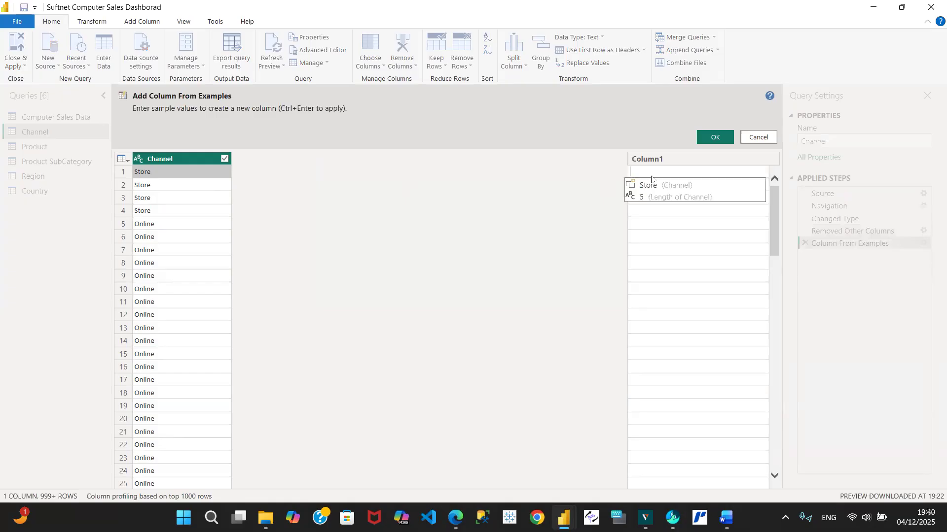
text(St)
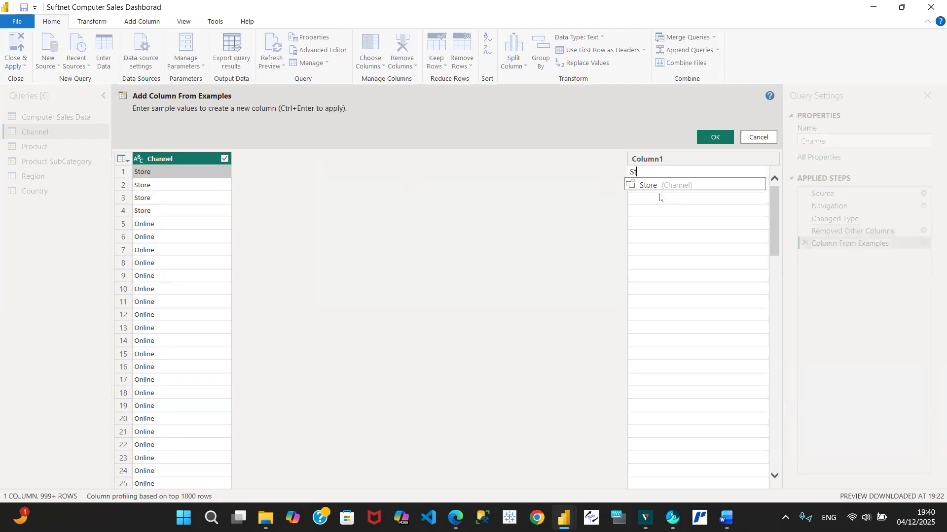
key(Return)
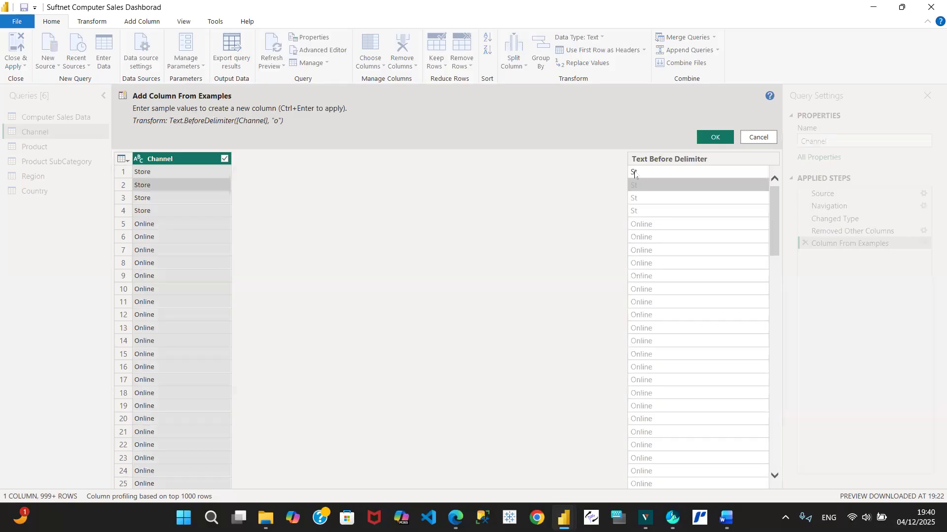
Enter On as the sample value for the first Online row, check the remaining rows, and add the example-based column to the Channel query.
click(643, 224)
key(BackSpace)
text(On)
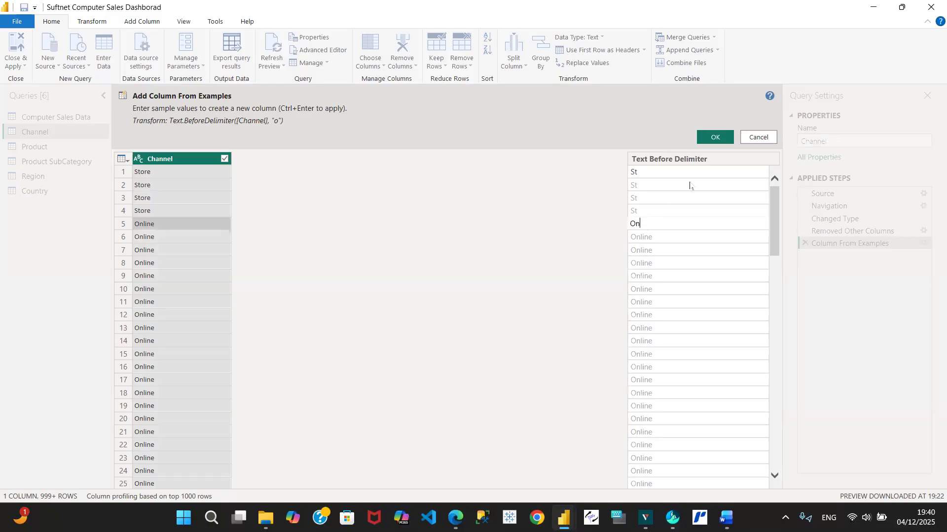
key(Return)
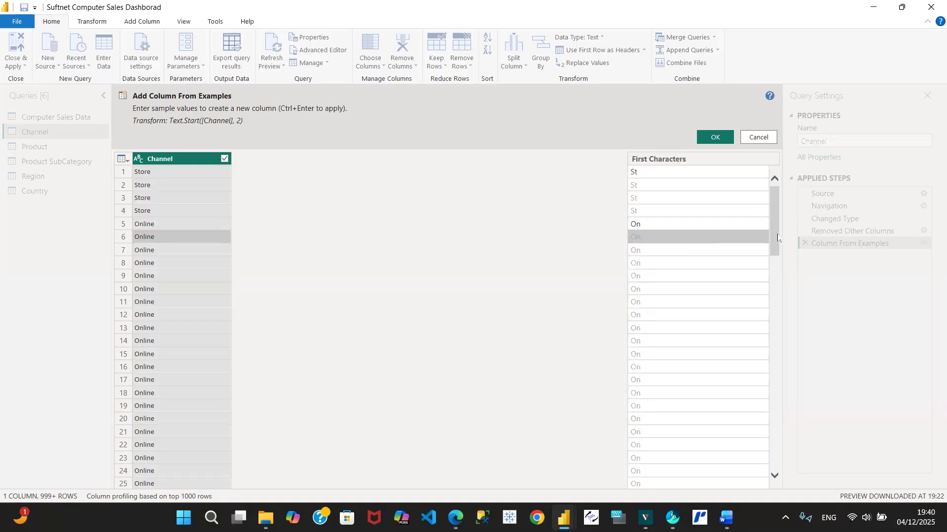
drag(778, 238, 807, 416)
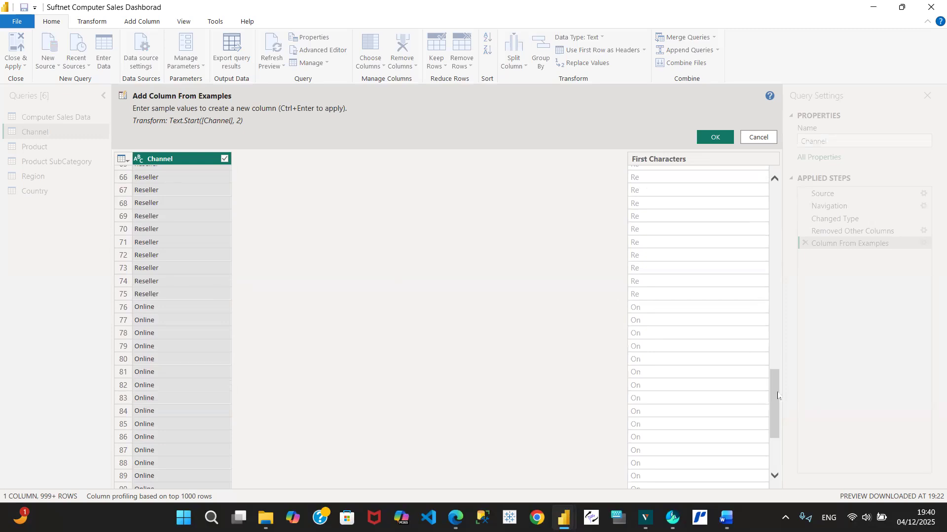
drag(777, 391, 779, 425)
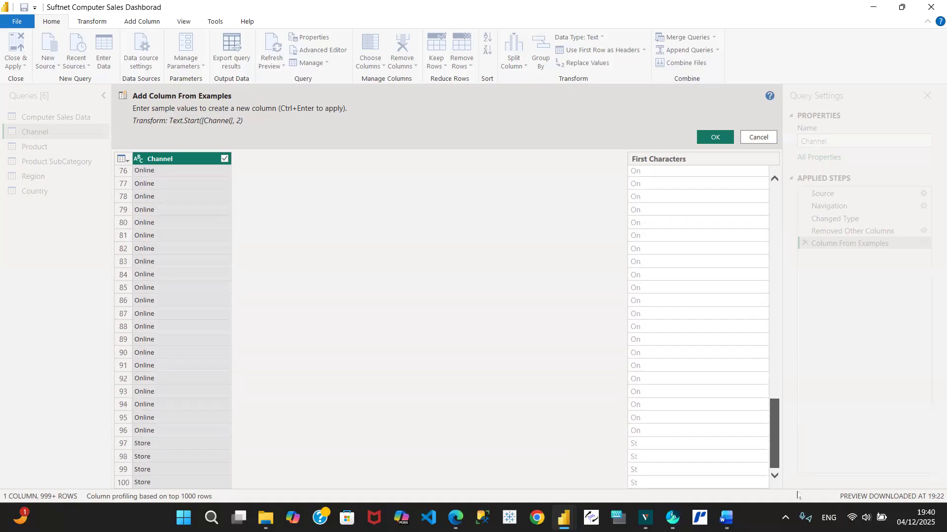
click(720, 137)
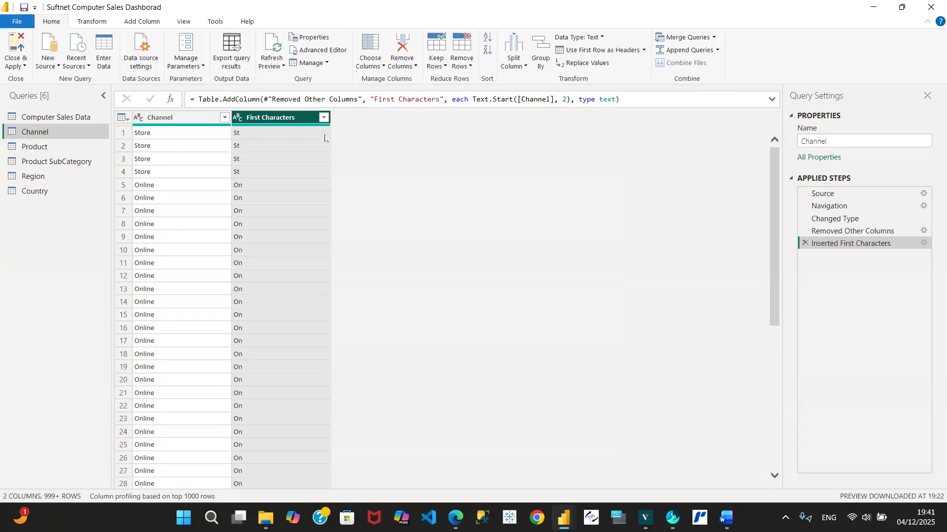
Delete the Inserted First Characters step from the Channel query.
click(181, 118)
right_click(181, 118)
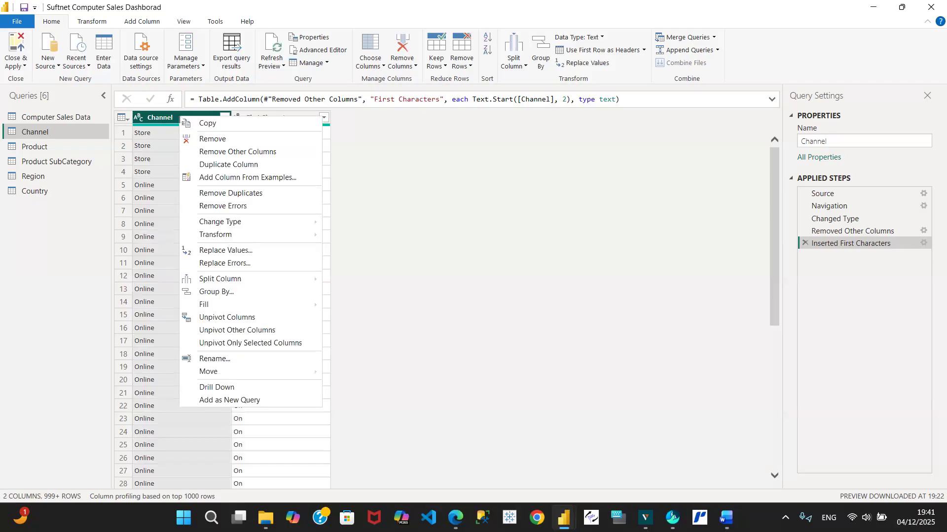
mouse_move(241, 235)
click(383, 150)
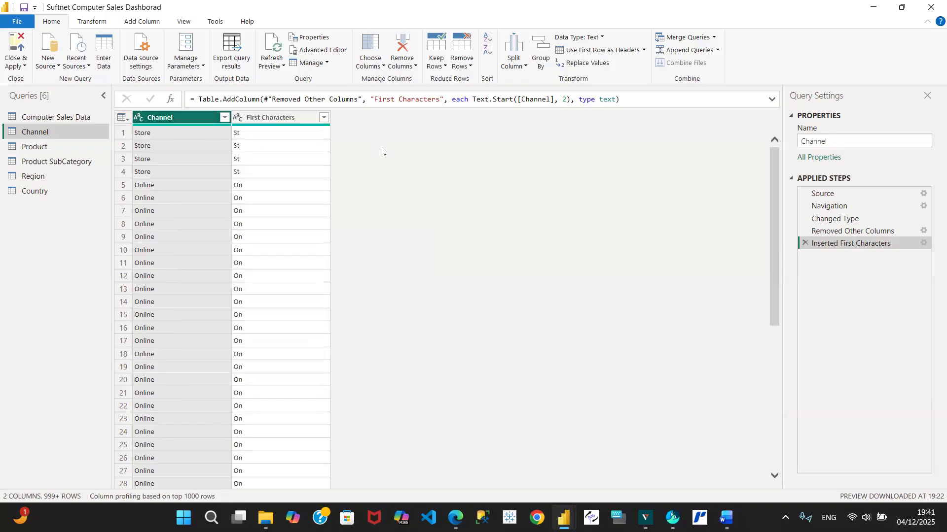
click(805, 243)
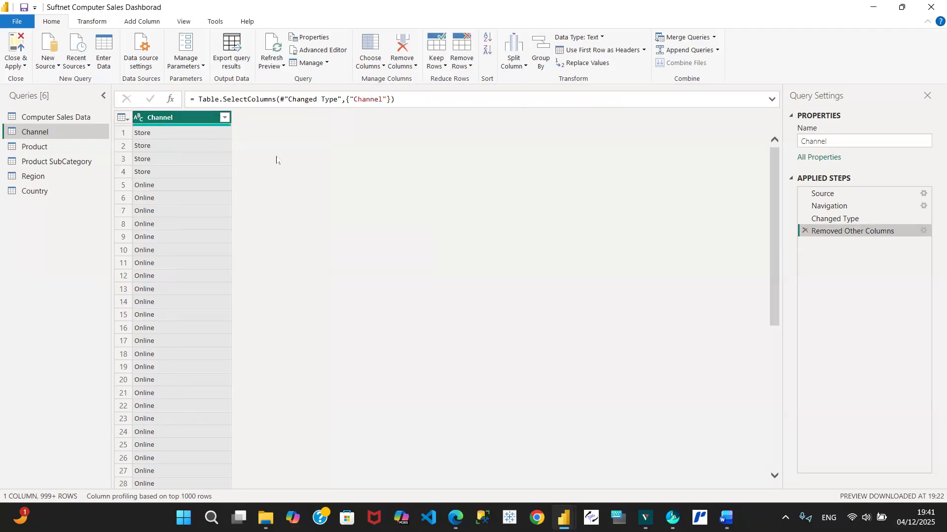
Remove the duplicate values from the Channel column in the Channel query.
right_click(184, 117)
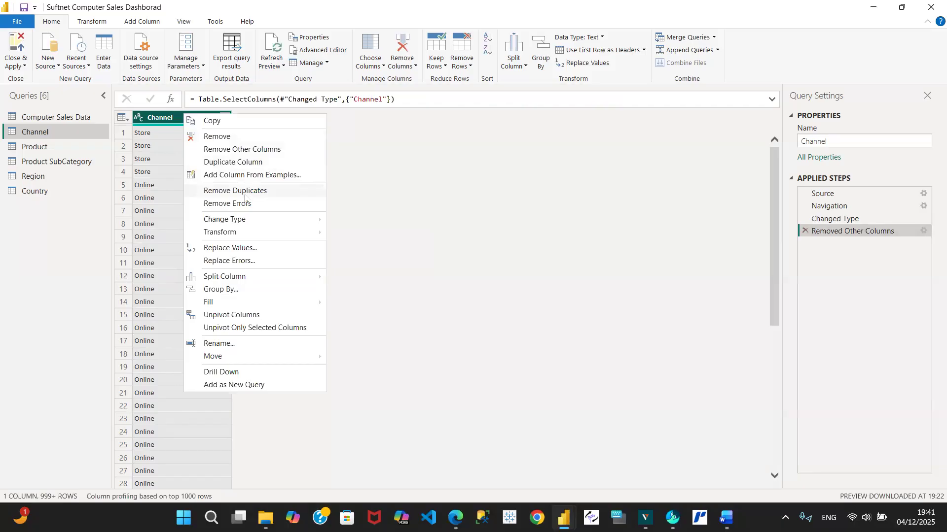
click(155, 154)
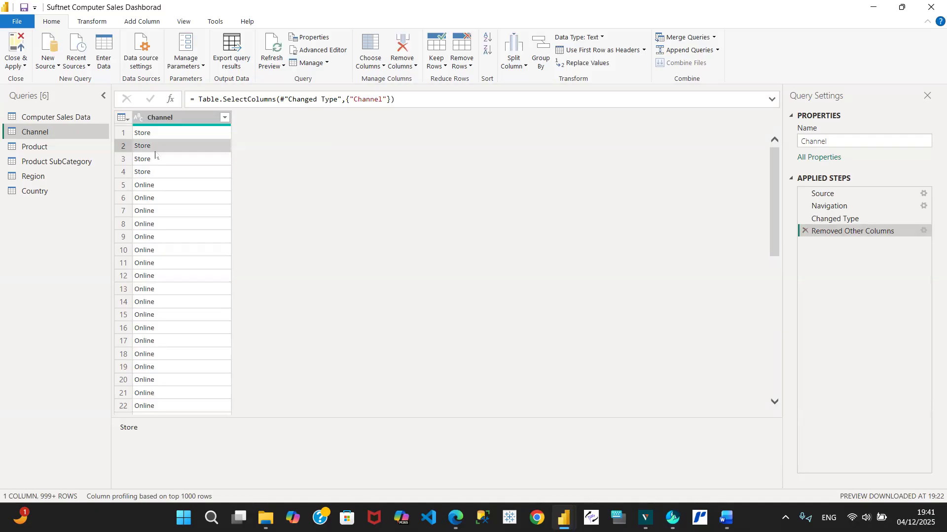
click(179, 122)
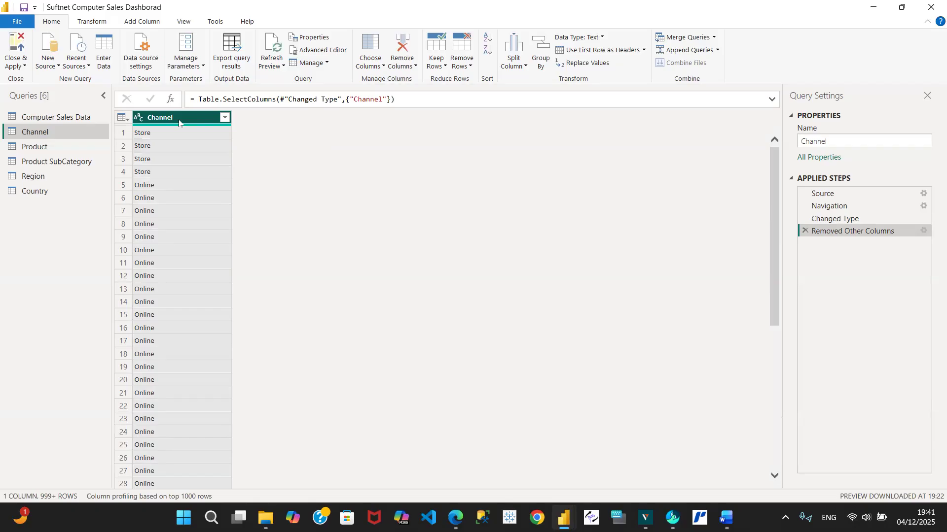
right_click(179, 122)
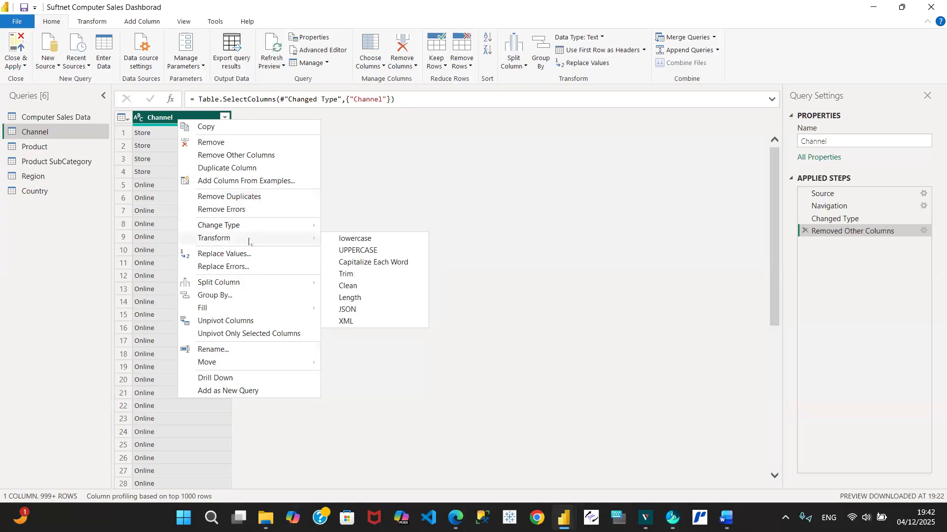
click(249, 197)
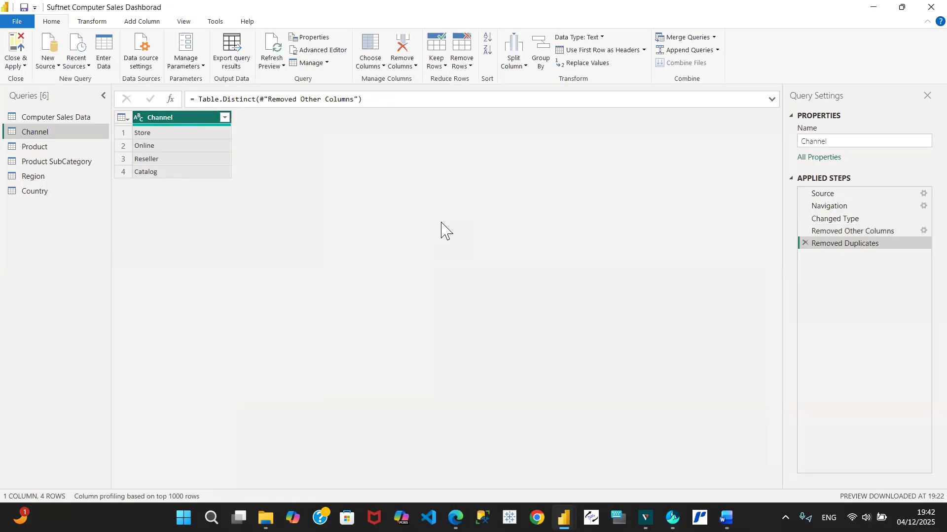
Review the Channel query at its Removed Other Columns step and the Computer Sales Data query, and return to the Channel query.
click(832, 231)
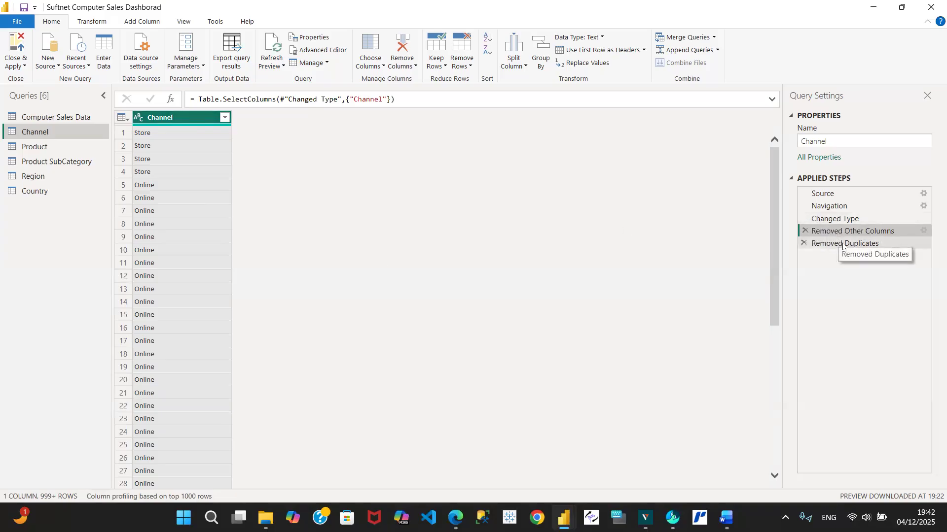
click(68, 117)
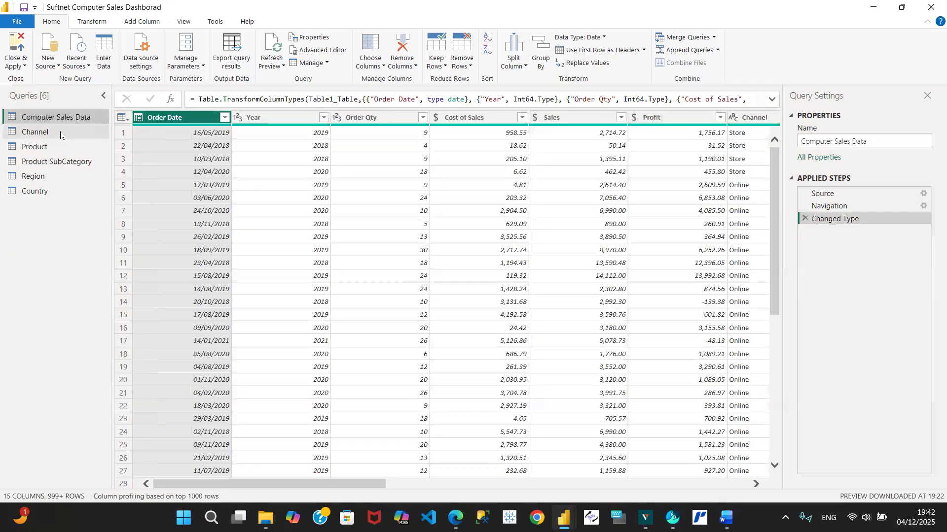
click(61, 133)
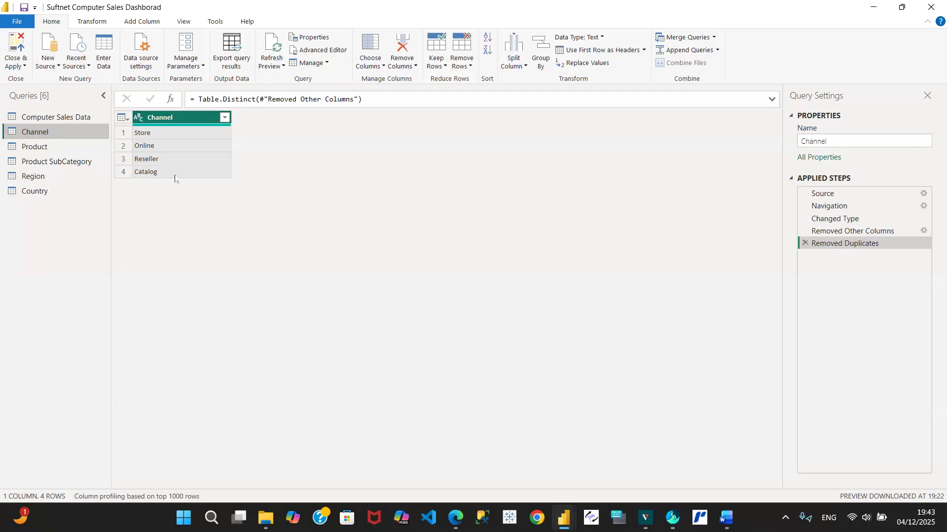
Try removing error rows from the Channel column, and delete the Removed Errors step.
right_click(191, 121)
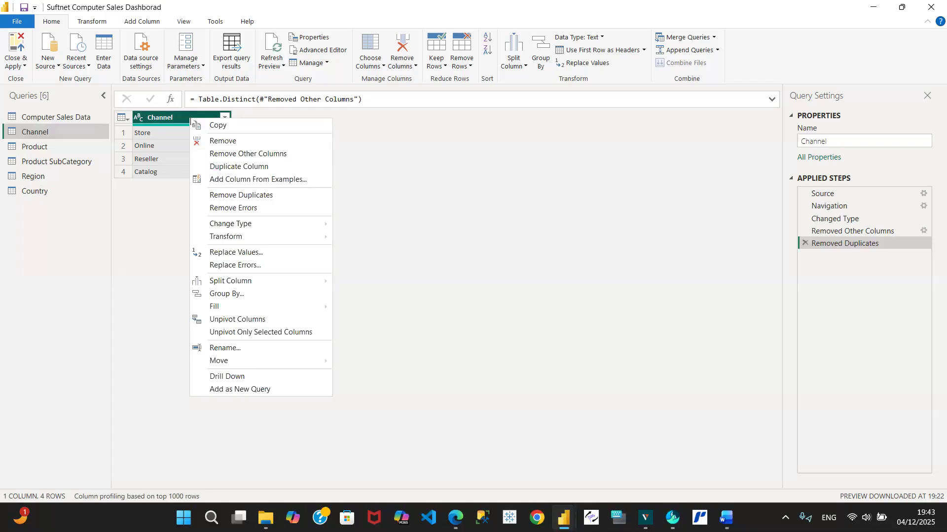
click(247, 209)
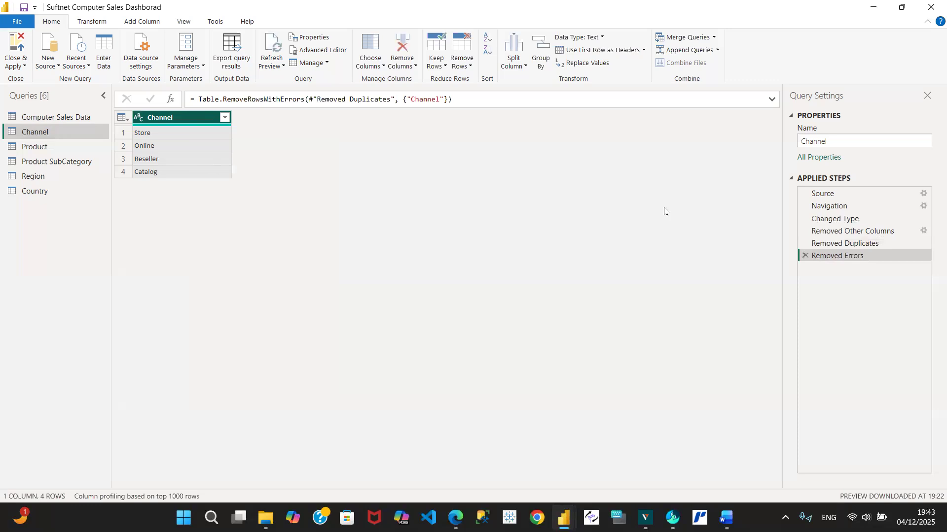
click(804, 255)
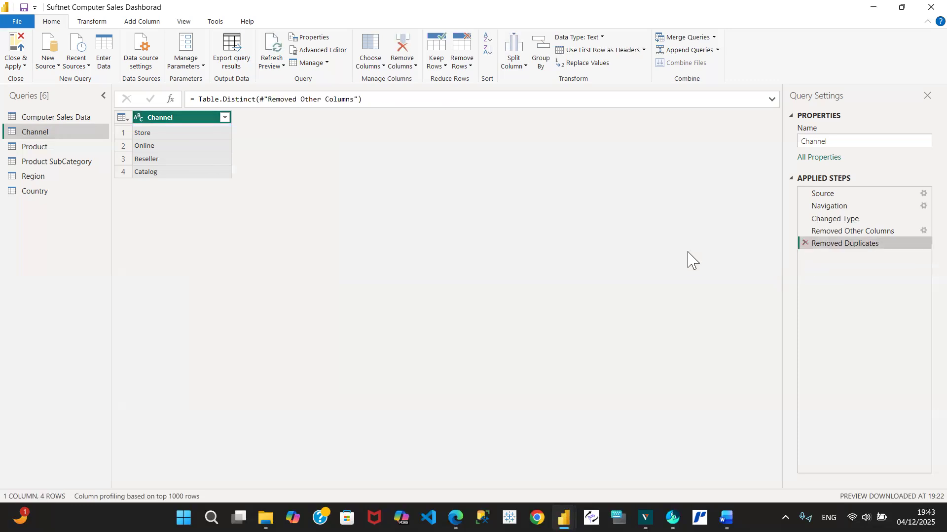
Transform the Channel column's text to lowercase, followed by a transformation to uppercase.
right_click(183, 122)
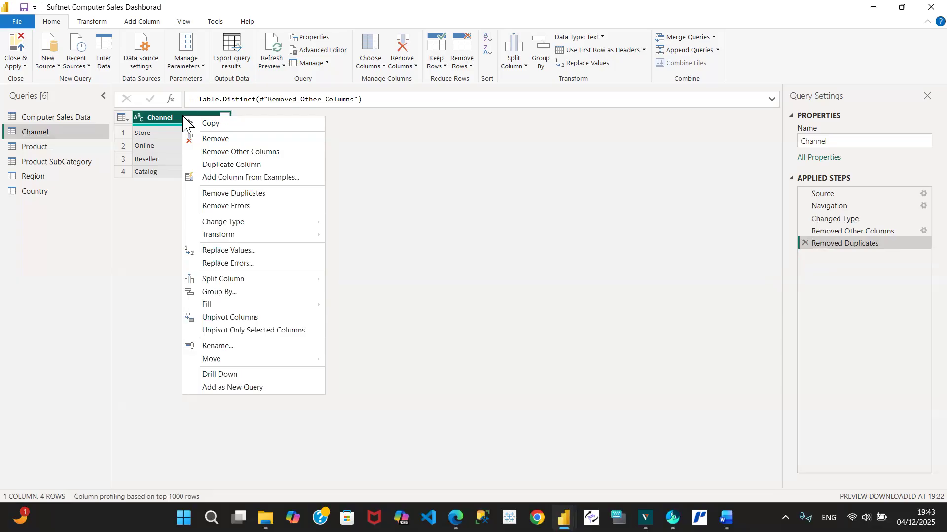
mouse_move(278, 238)
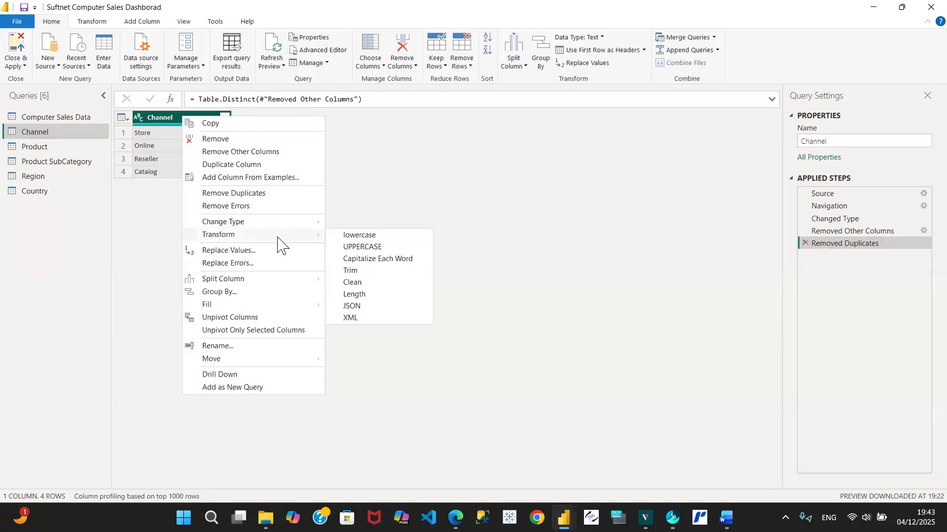
click(357, 235)
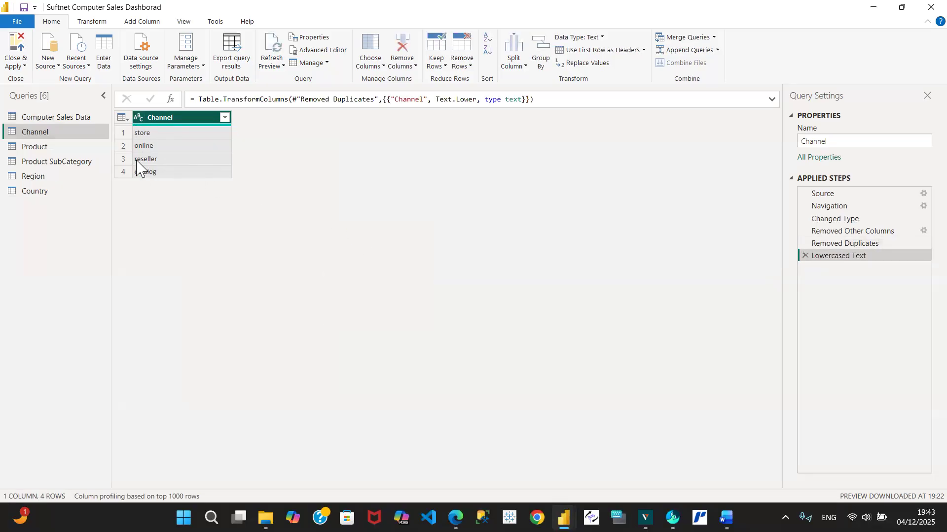
right_click(194, 118)
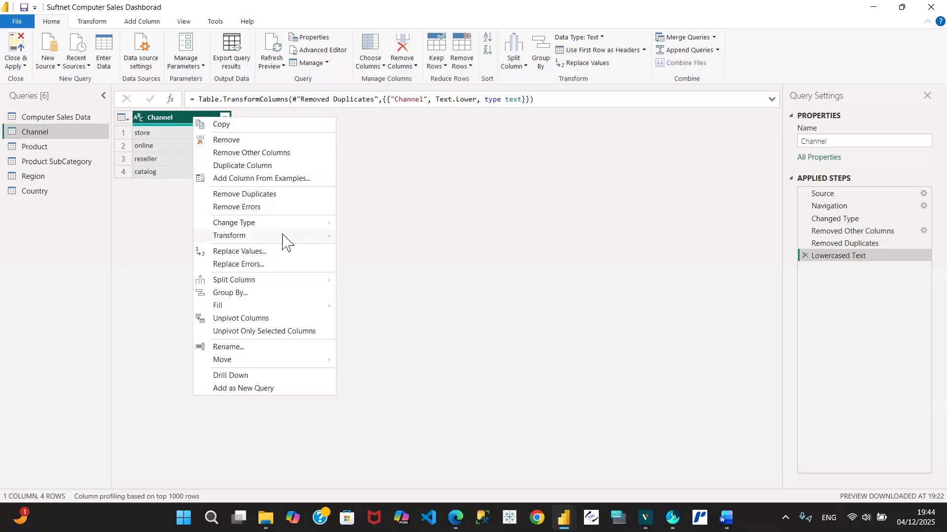
mouse_move(283, 237)
click(369, 248)
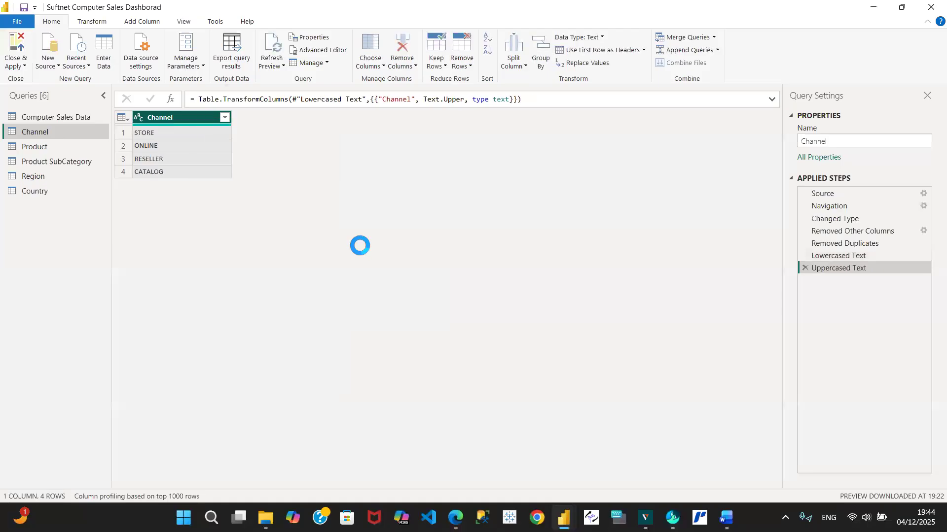
Transform the Channel column's text with Capitalize Each Word.
right_click(197, 114)
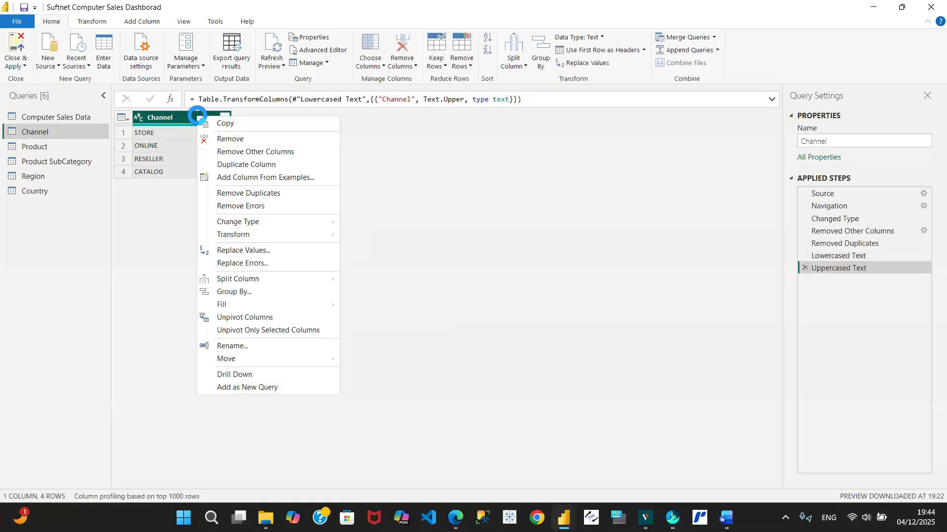
mouse_move(297, 236)
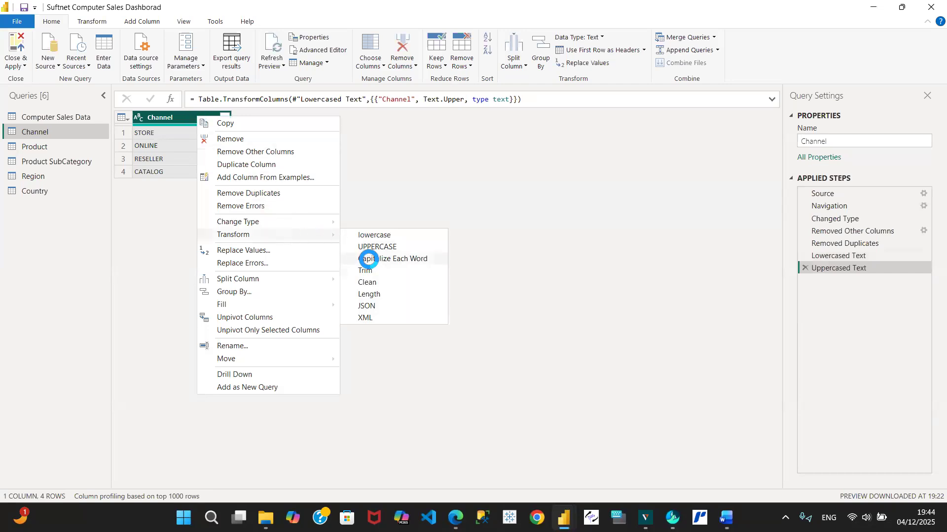
click(368, 260)
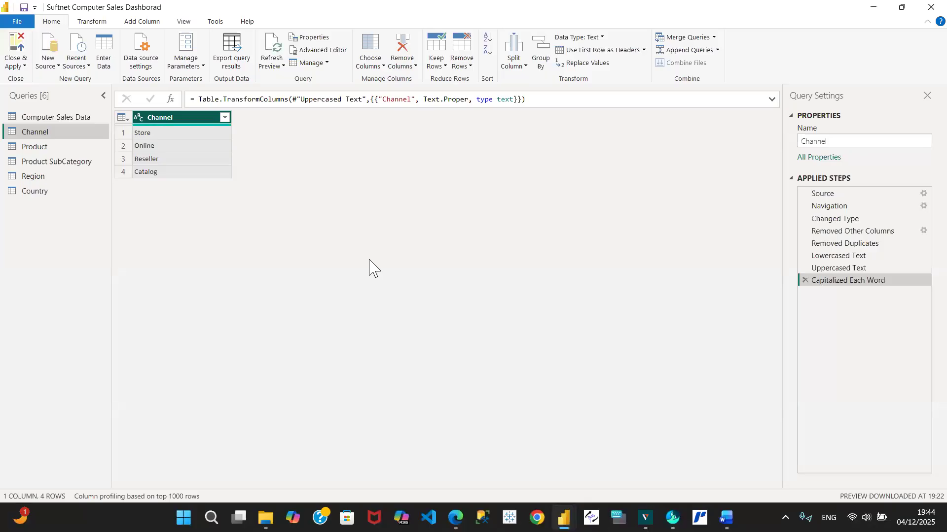
Apply the Trim and Clean text transformations to the Channel column.
right_click(192, 122)
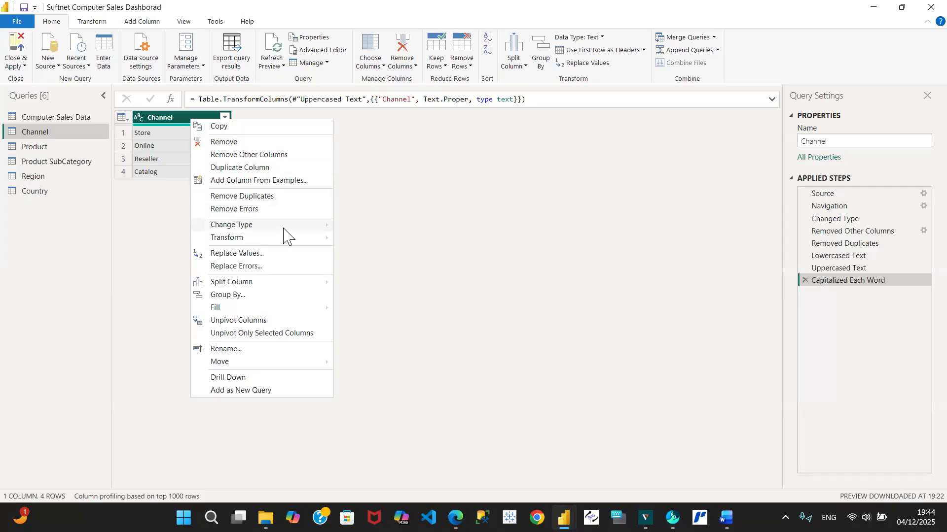
mouse_move(284, 239)
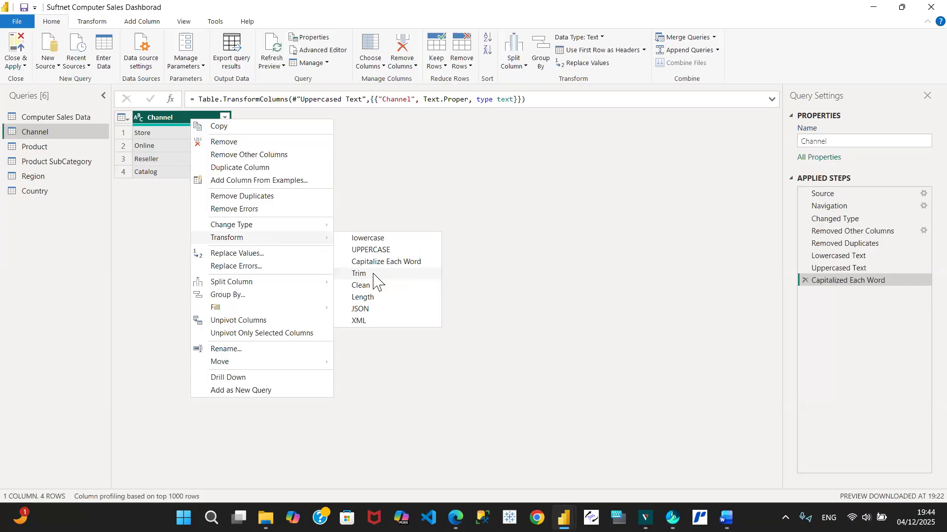
click(360, 274)
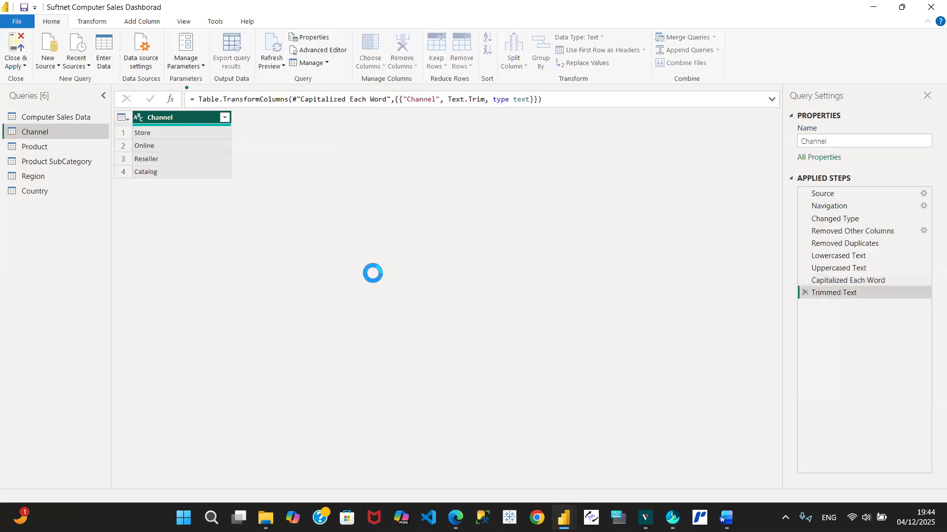
right_click(184, 125)
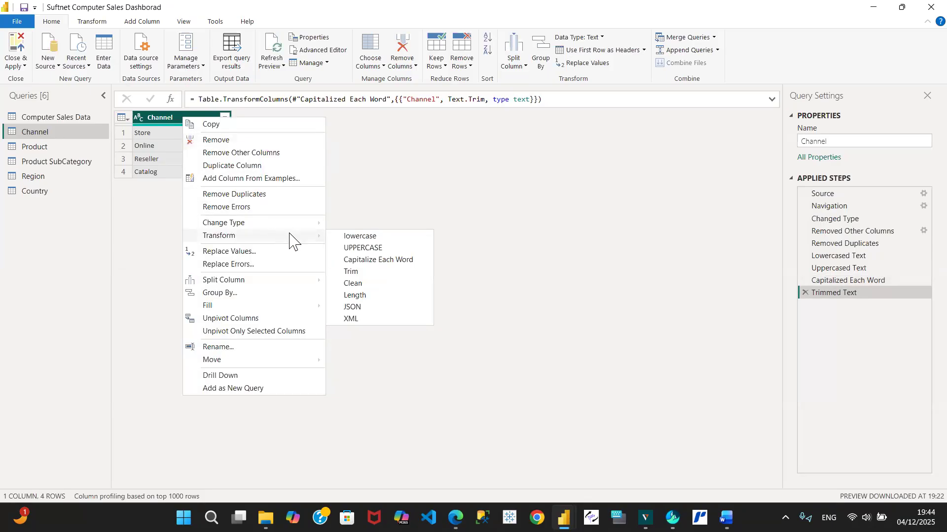
click(353, 284)
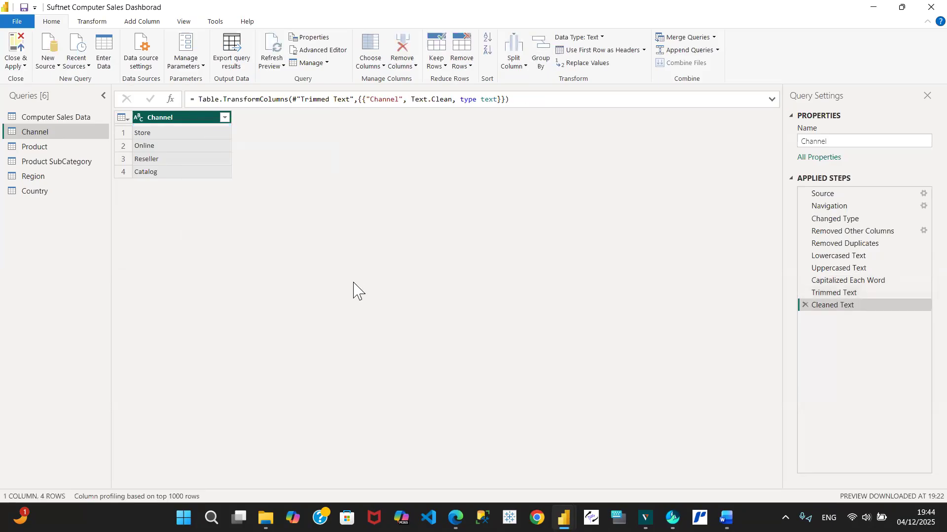
Try converting the Channel values to their text lengths, and delete the Calculated Text Length step.
right_click(195, 127)
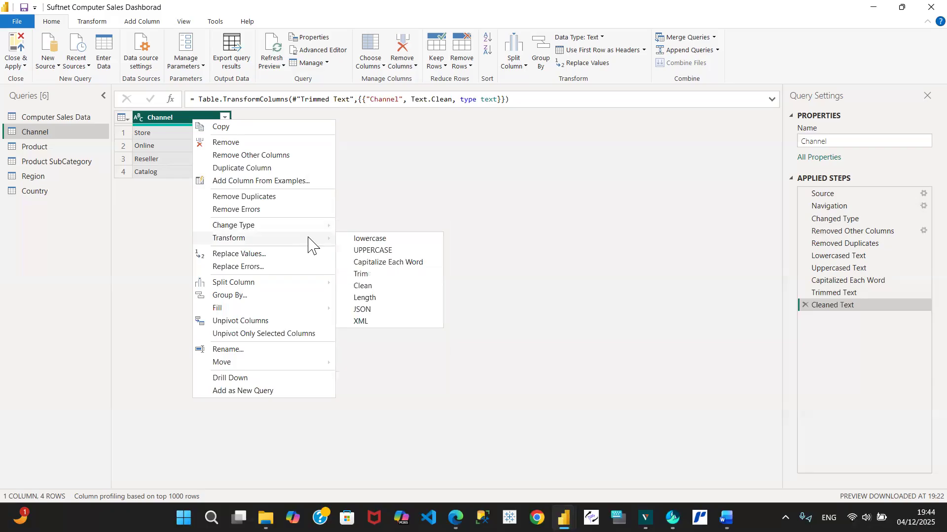
click(373, 298)
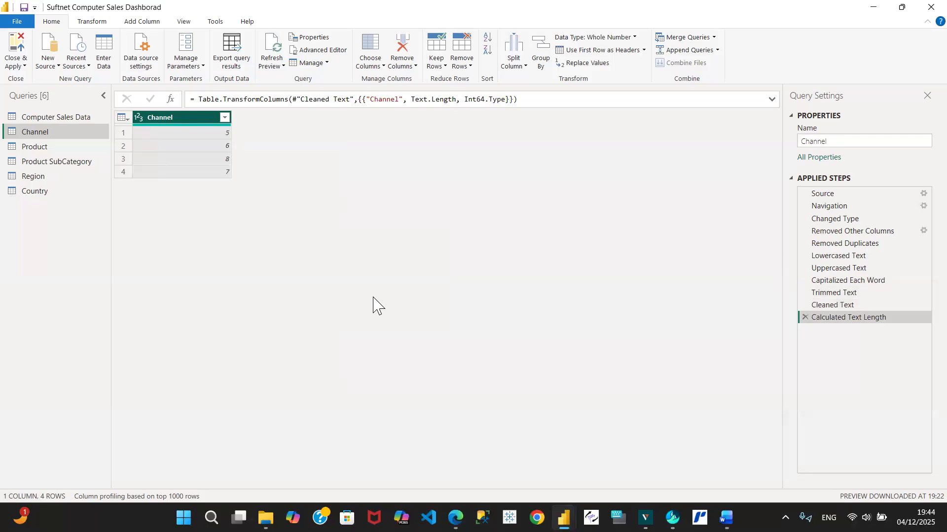
click(805, 317)
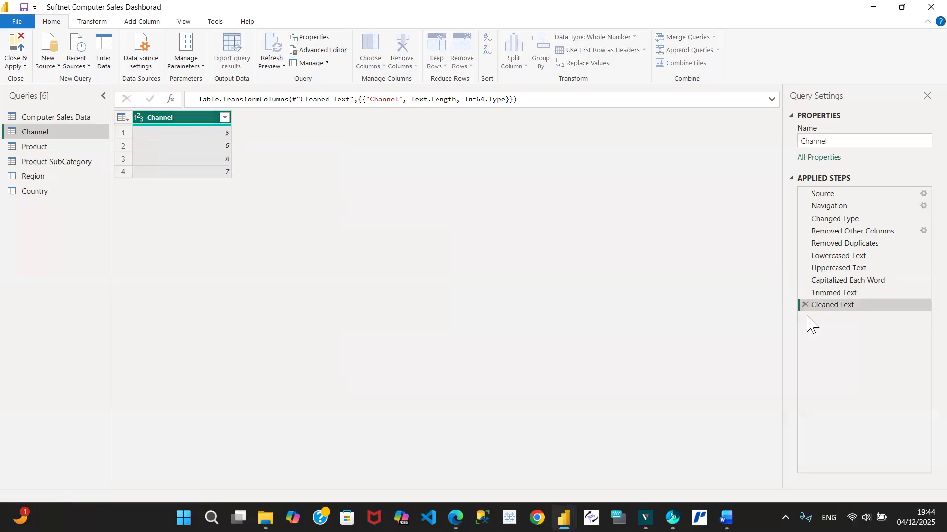
Try parsing the Channel column as JSON, and delete the Parsed JSON step.
right_click(199, 128)
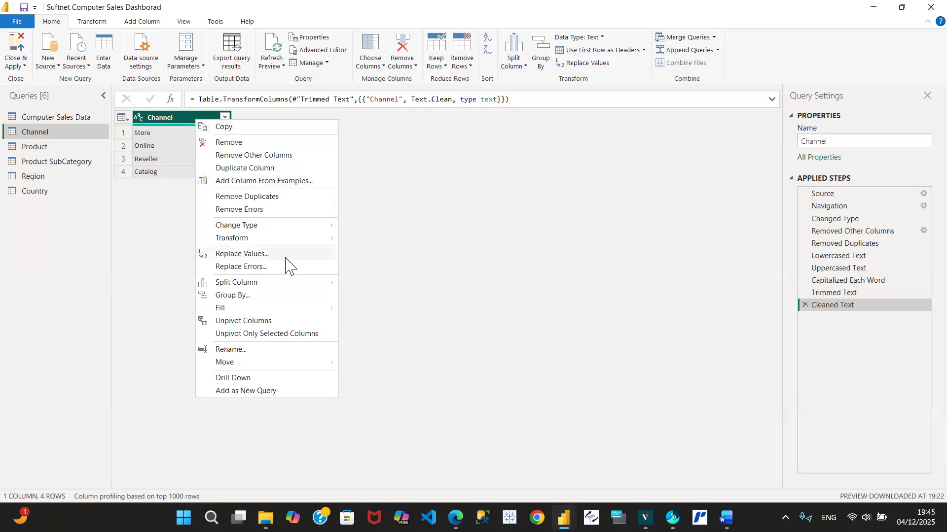
mouse_move(281, 238)
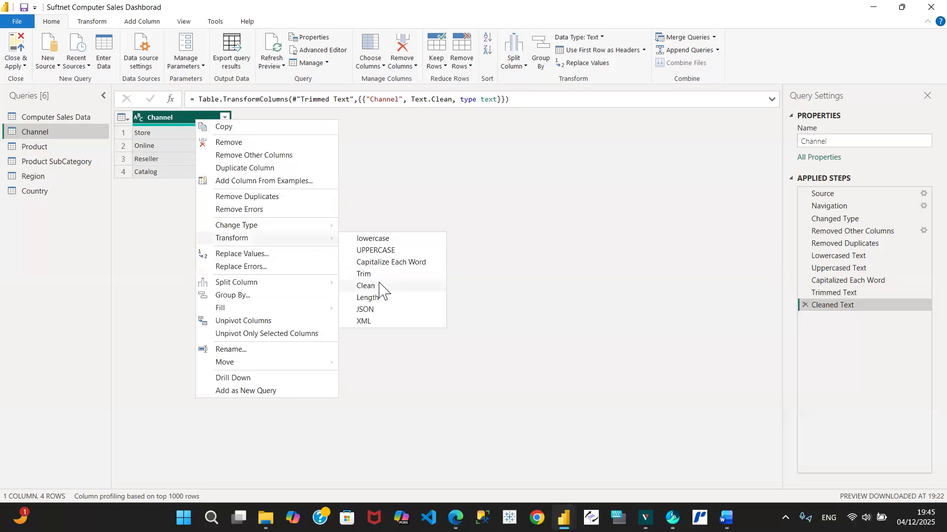
click(383, 309)
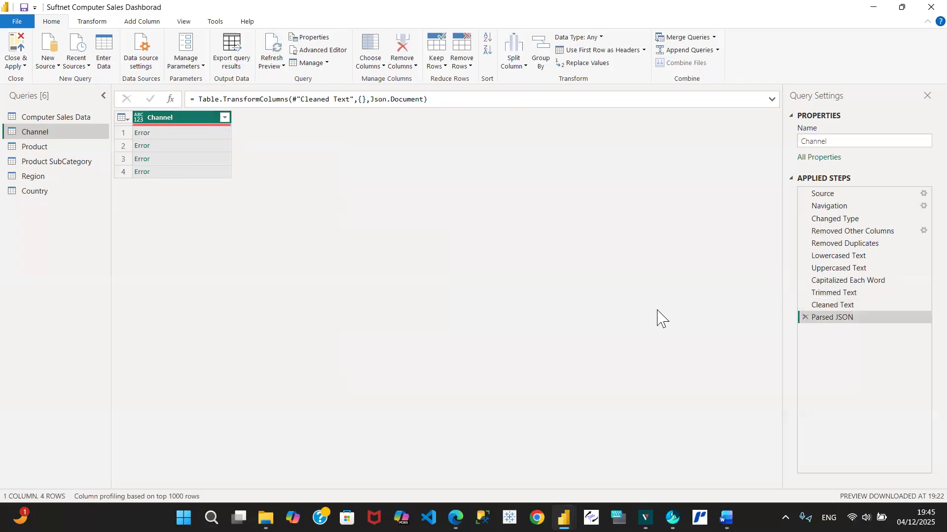
click(805, 317)
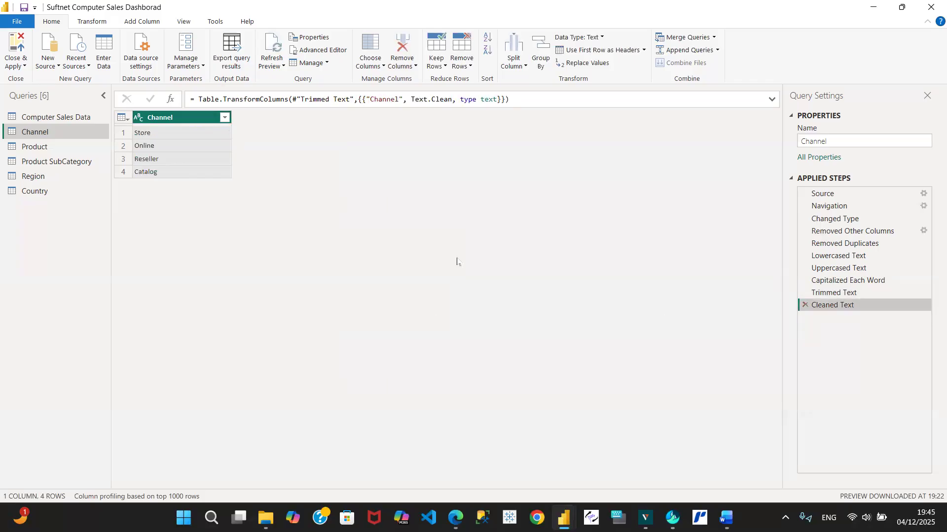
right_click(182, 121)
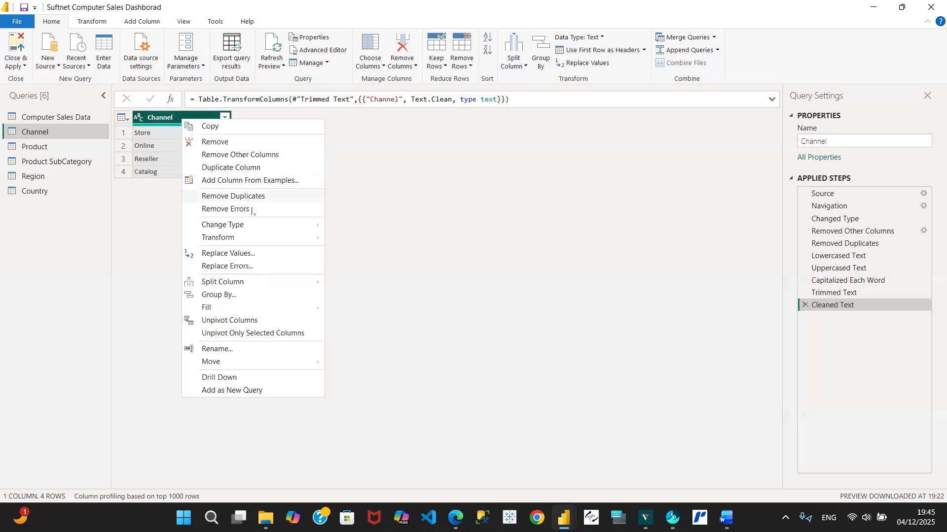
mouse_move(278, 242)
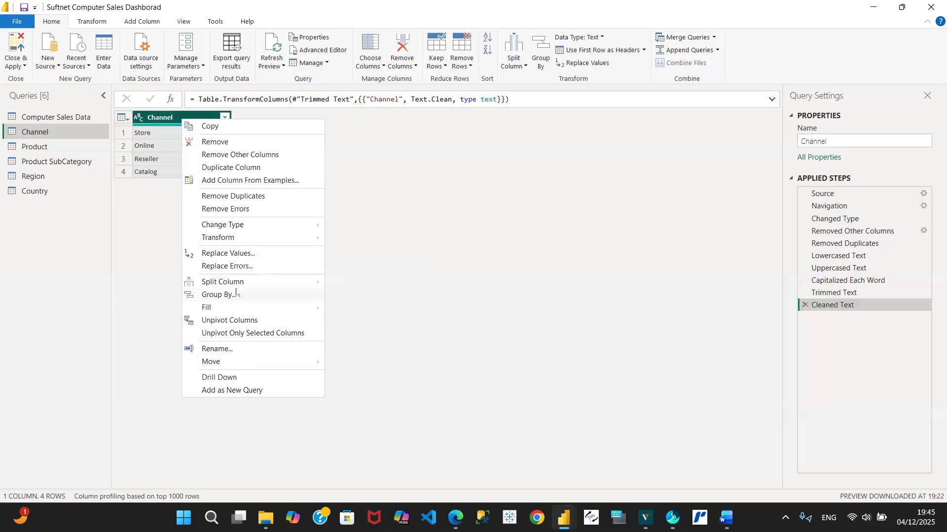
mouse_move(243, 311)
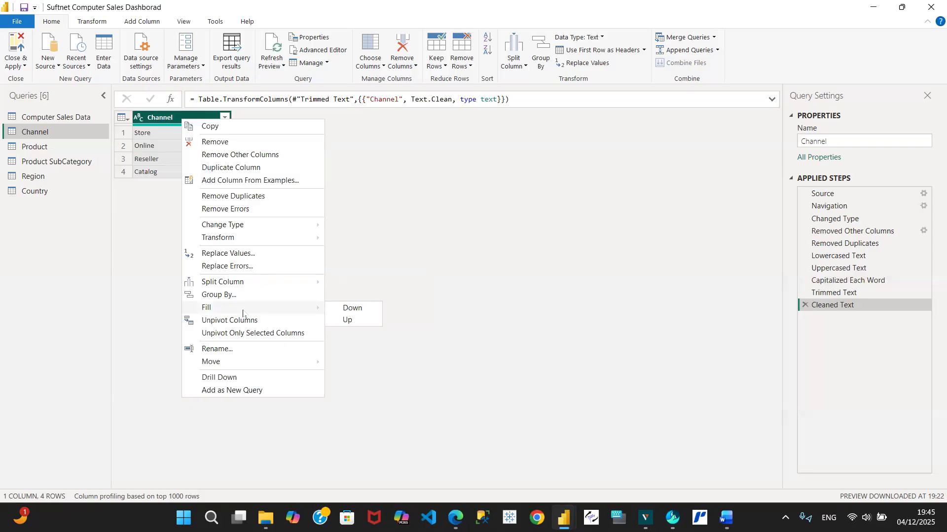
click(132, 233)
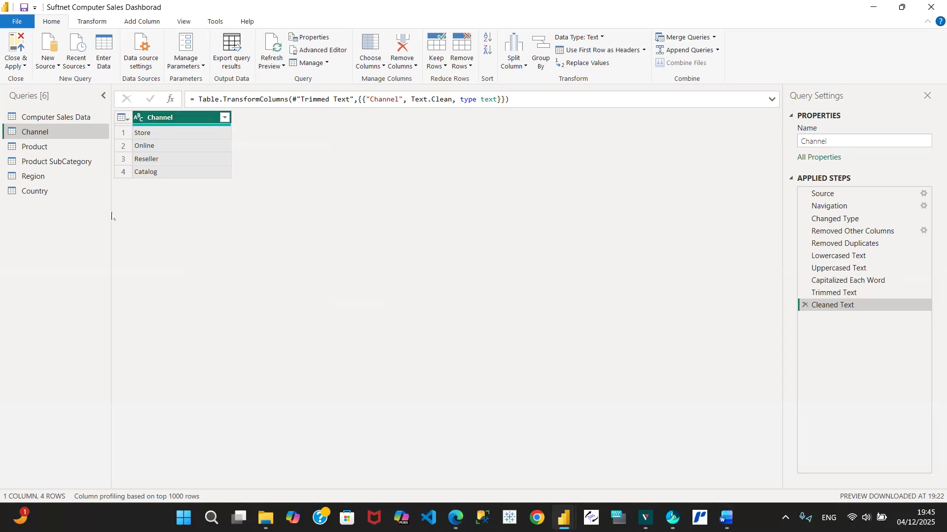
Reduce the Product query to only the Product Name column and remove its duplicate values.
click(50, 148)
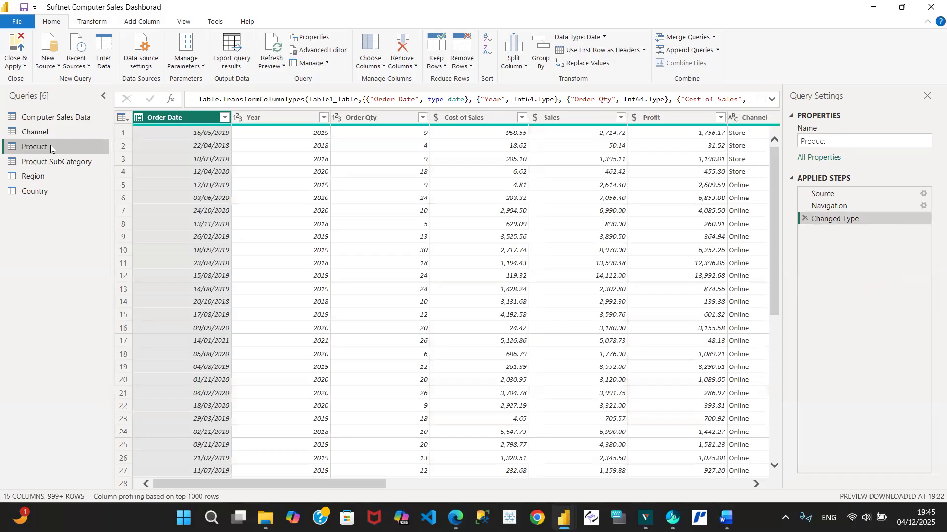
click(756, 485)
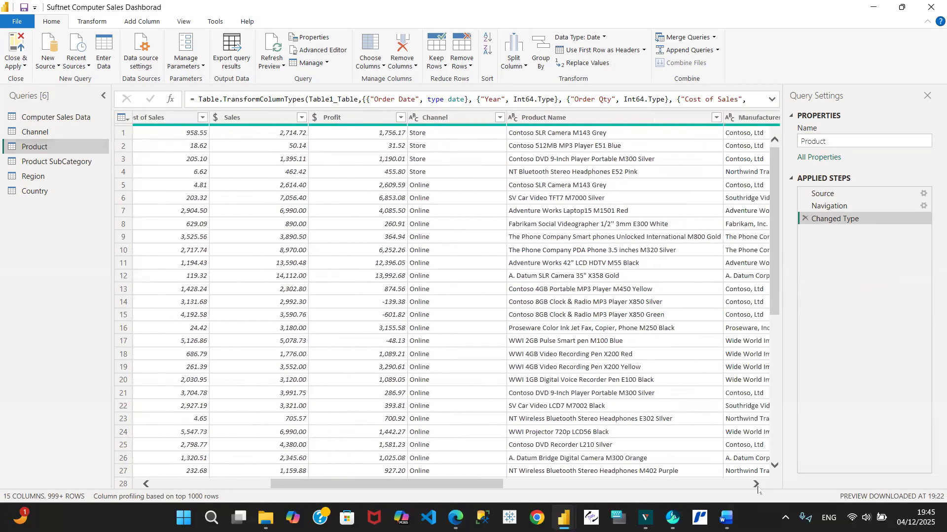
click(618, 117)
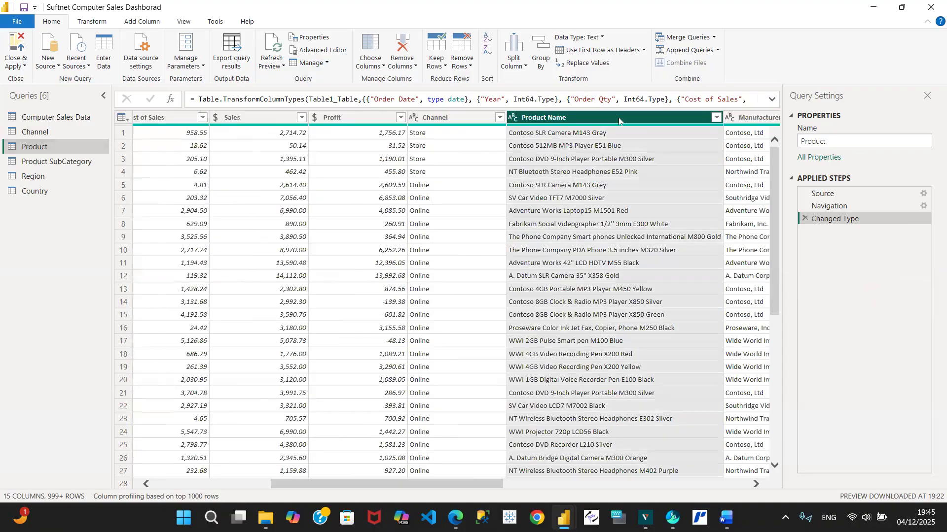
right_click(618, 117)
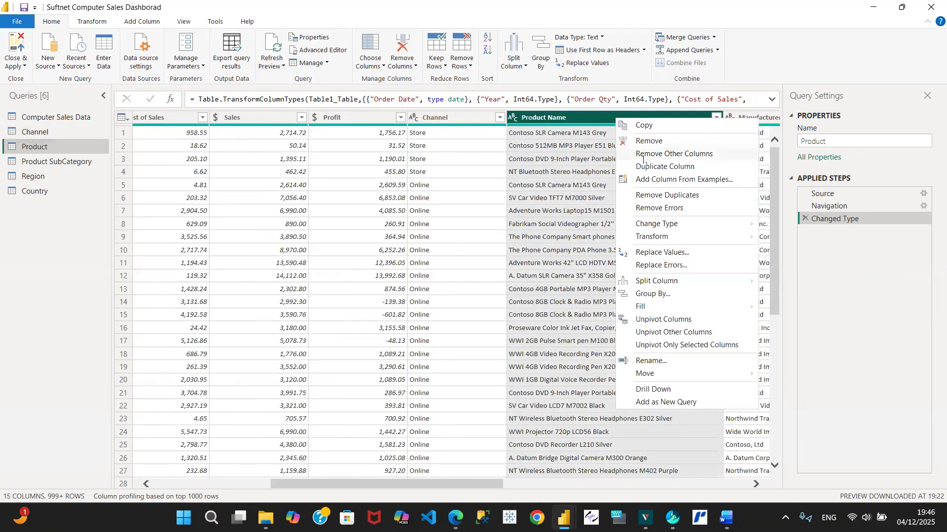
click(663, 154)
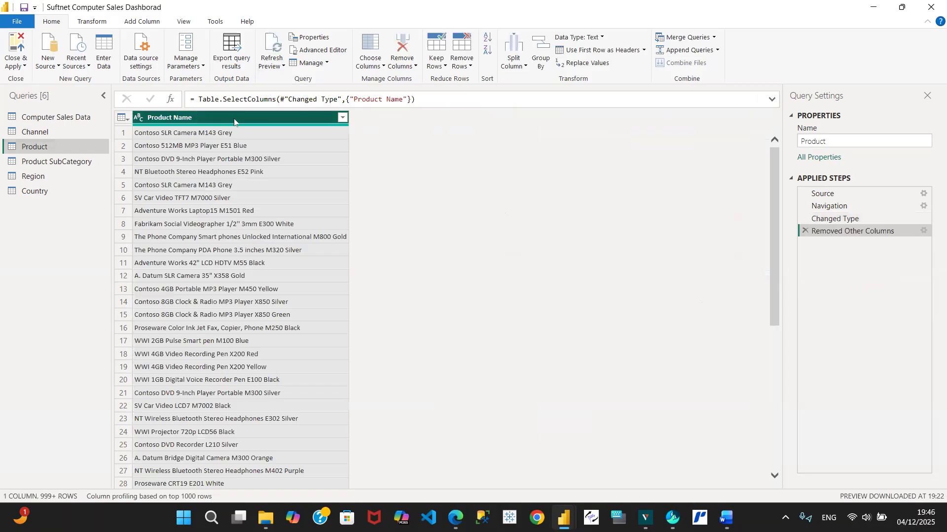
right_click(235, 122)
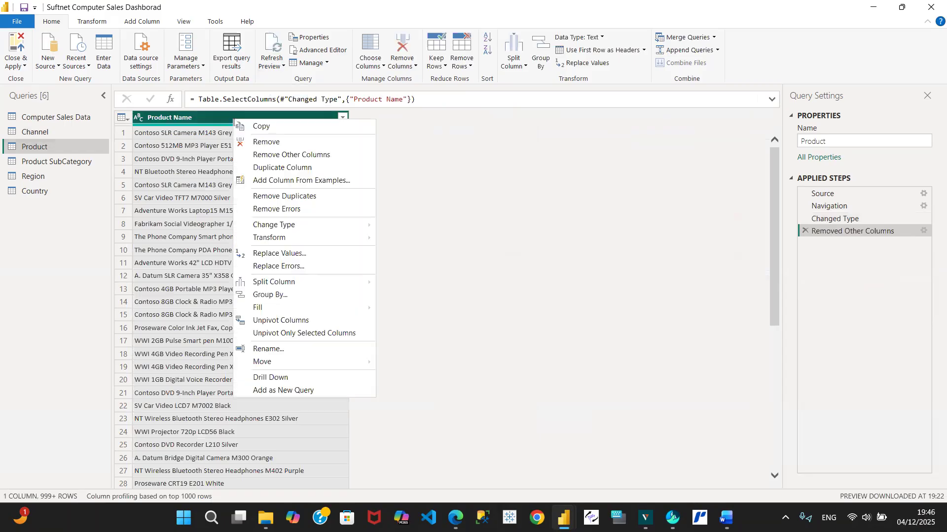
click(294, 195)
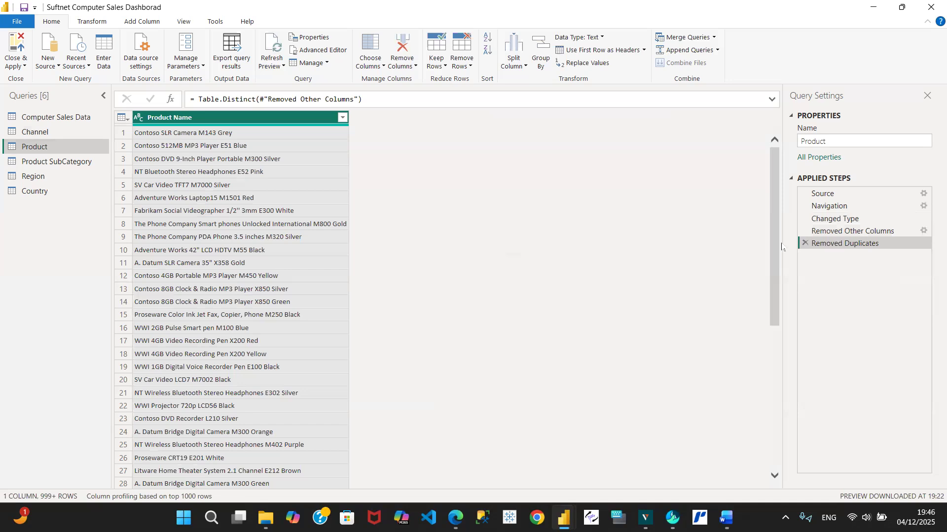
Examine the deduplicated product names down through the list, and return to the first row.
drag(776, 242, 868, 531)
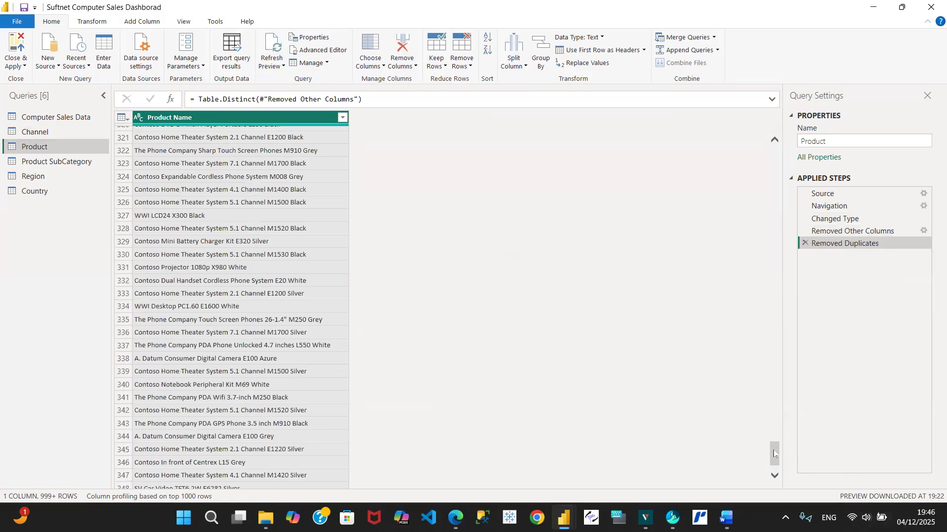
drag(771, 452, 770, 482)
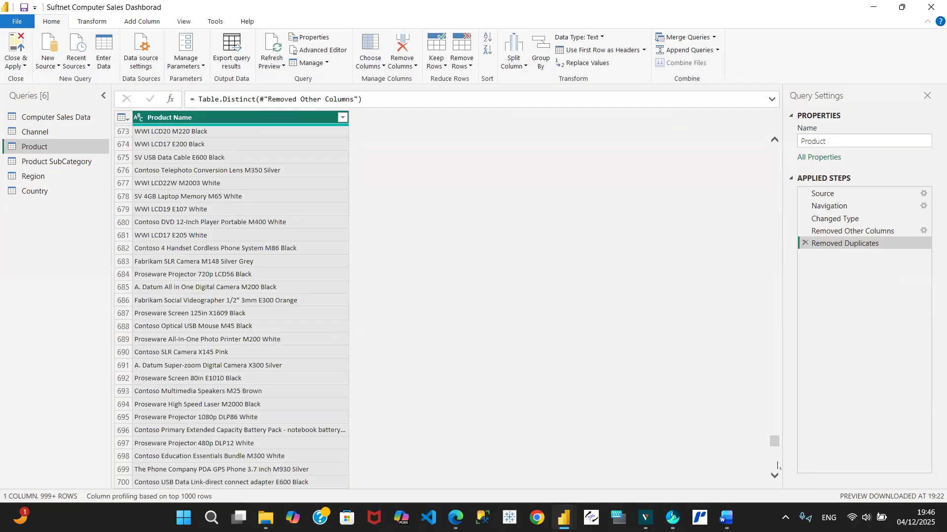
click(778, 466)
click(778, 466)
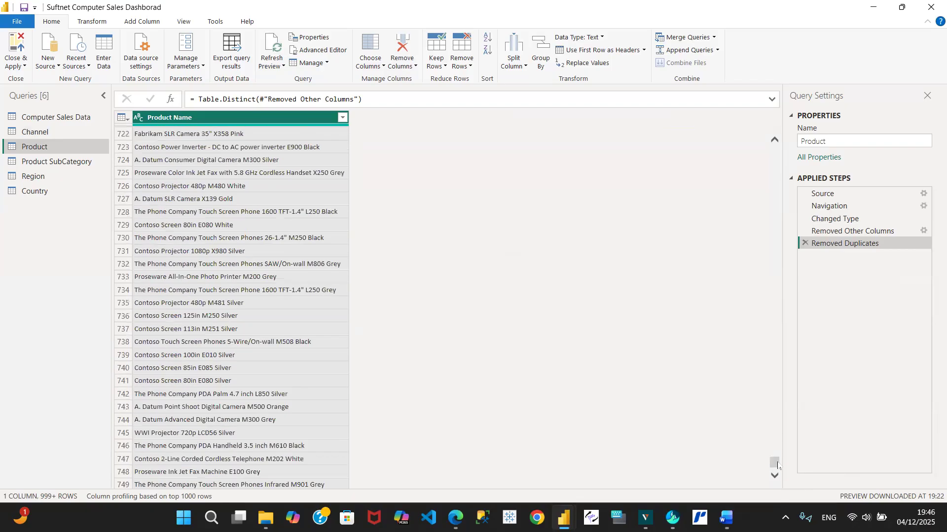
click(777, 477)
drag(777, 476, 780, 479)
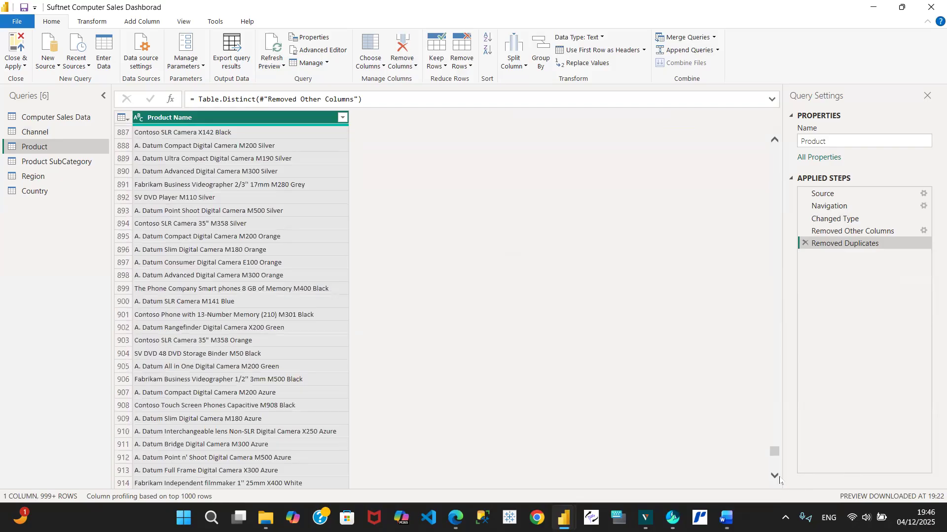
drag(776, 477, 778, 481)
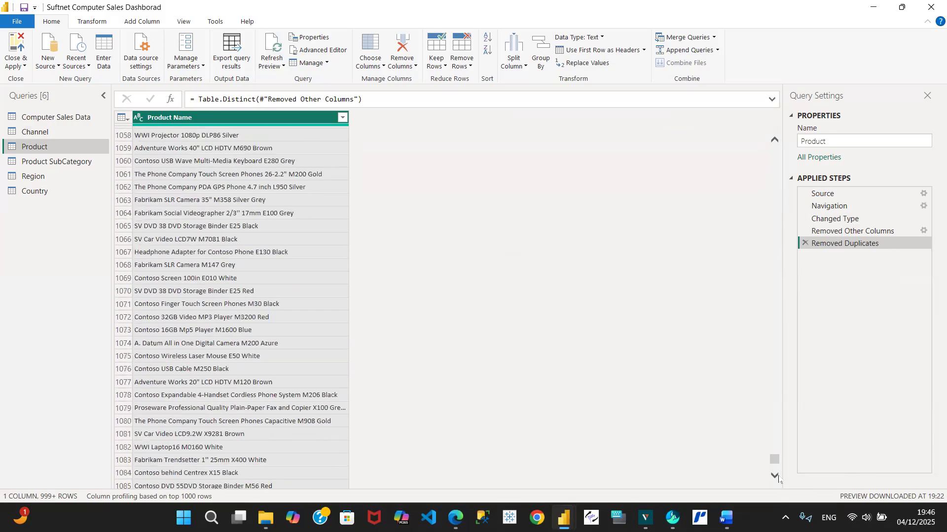
drag(777, 461, 705, 153)
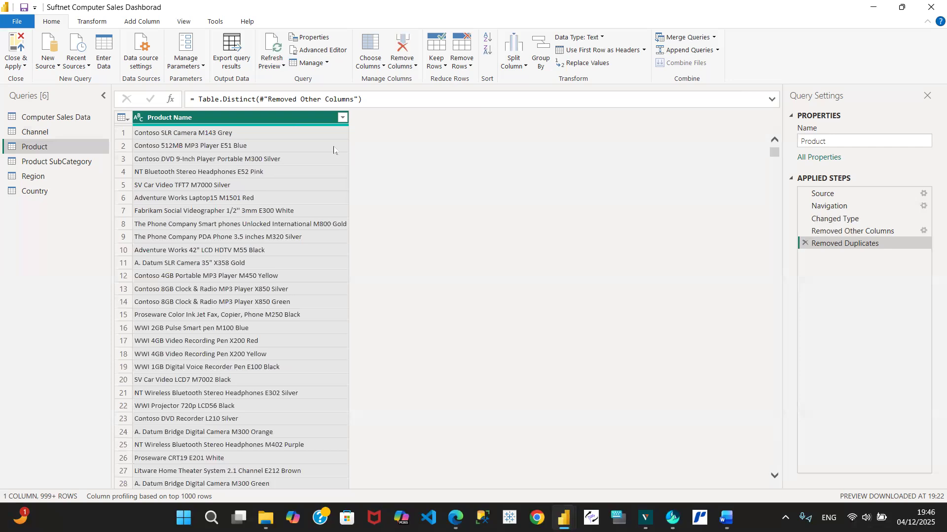
Apply the Trim and Clean text transformations to the Product Name column.
right_click(229, 118)
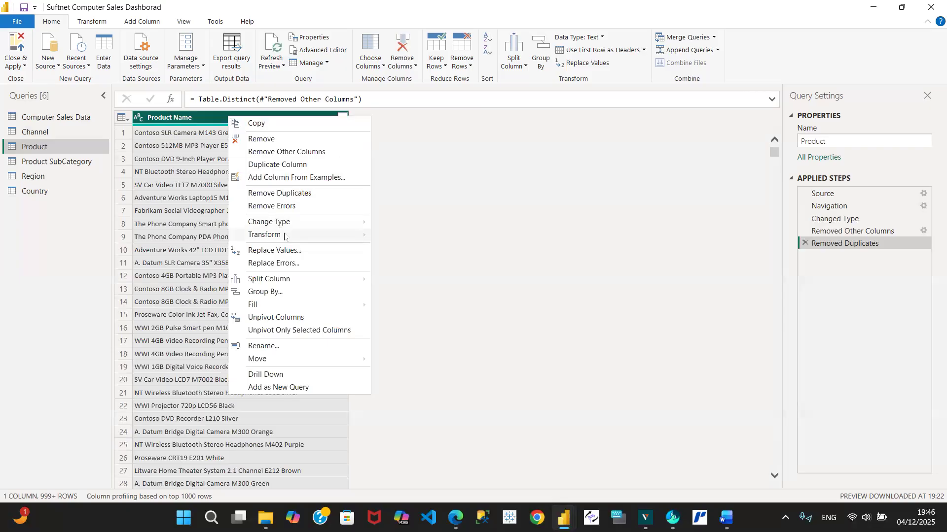
mouse_move(286, 235)
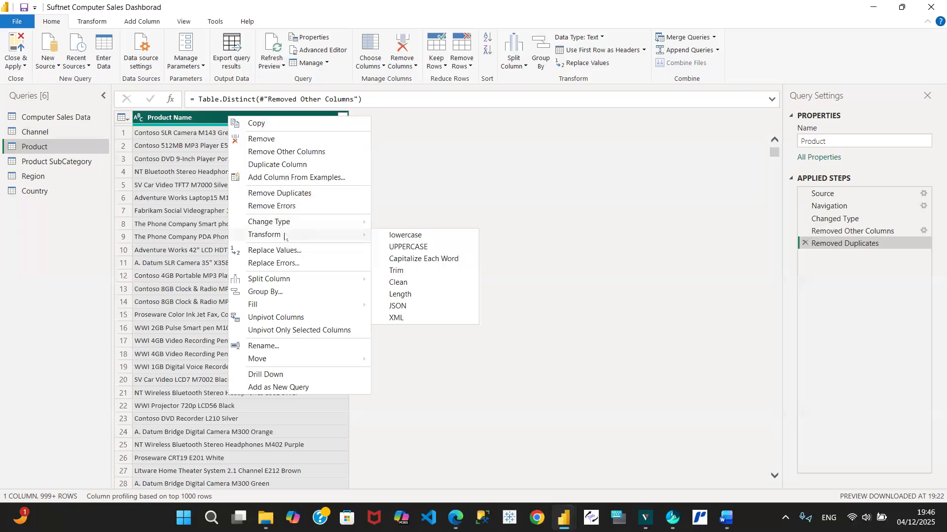
click(393, 272)
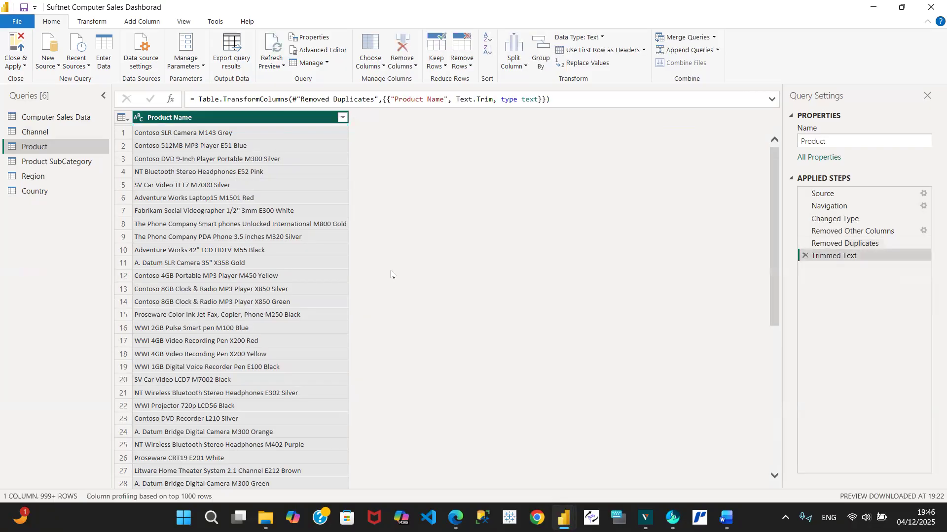
right_click(269, 119)
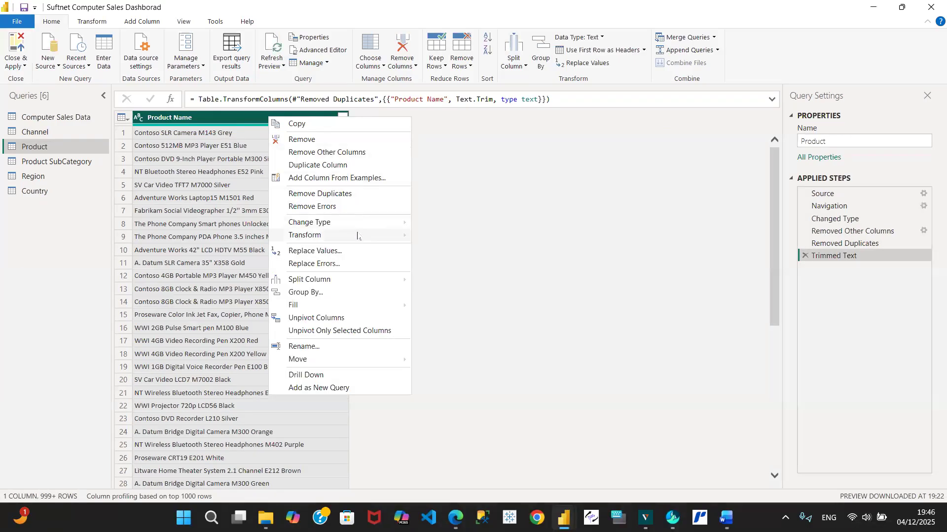
mouse_move(361, 237)
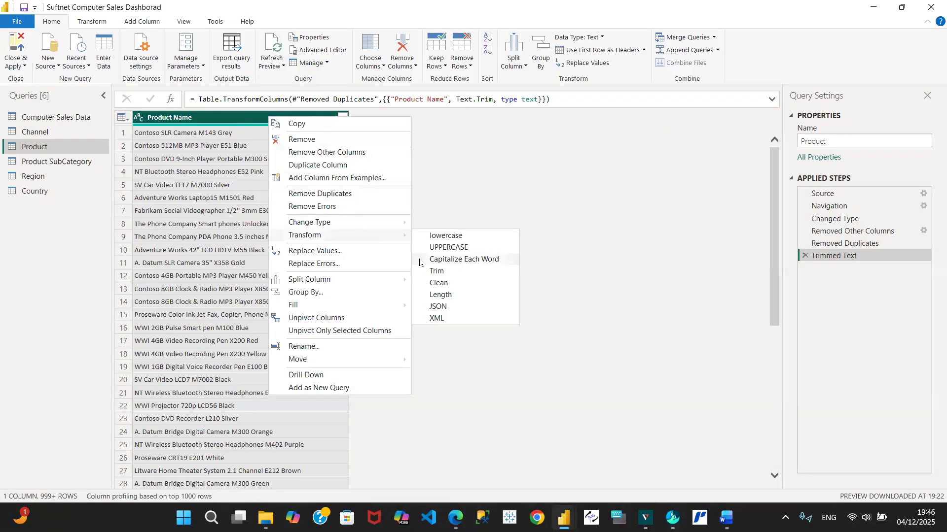
click(439, 284)
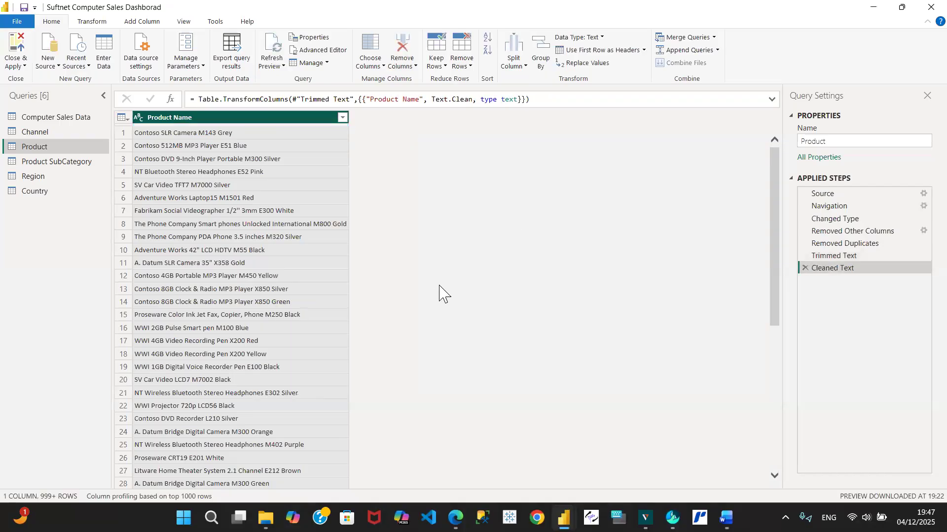
Remove duplicates once more from the cleaned Product Name column.
right_click(155, 123)
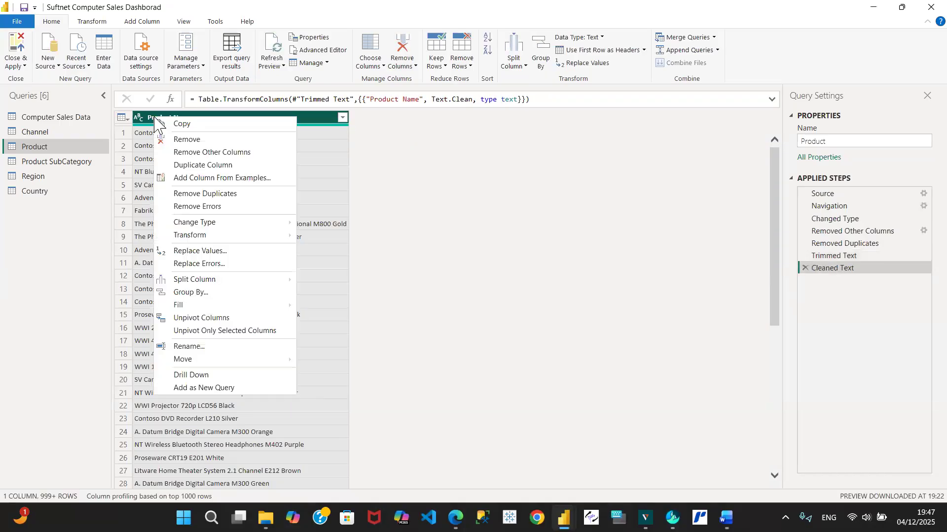
click(221, 193)
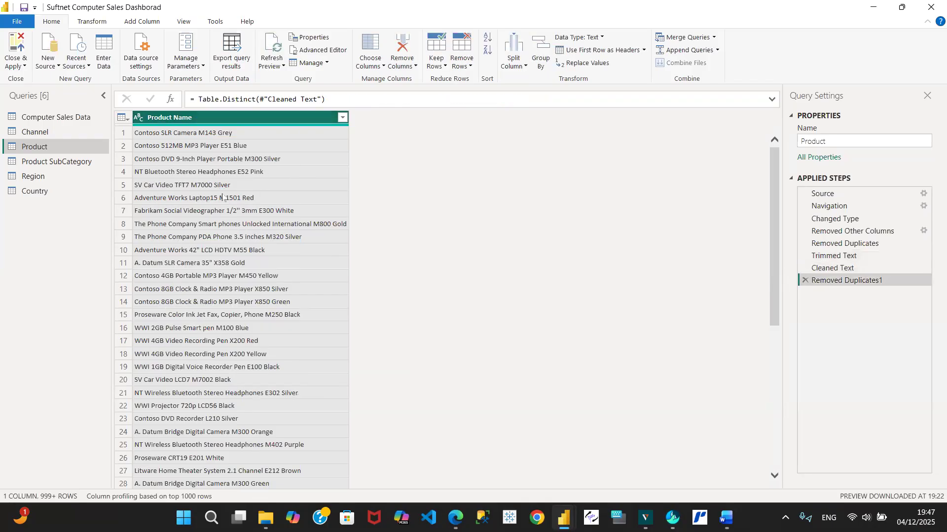
Try keeping only duplicate rows in the Product query, and delete the Kept Duplicates step.
right_click(253, 122)
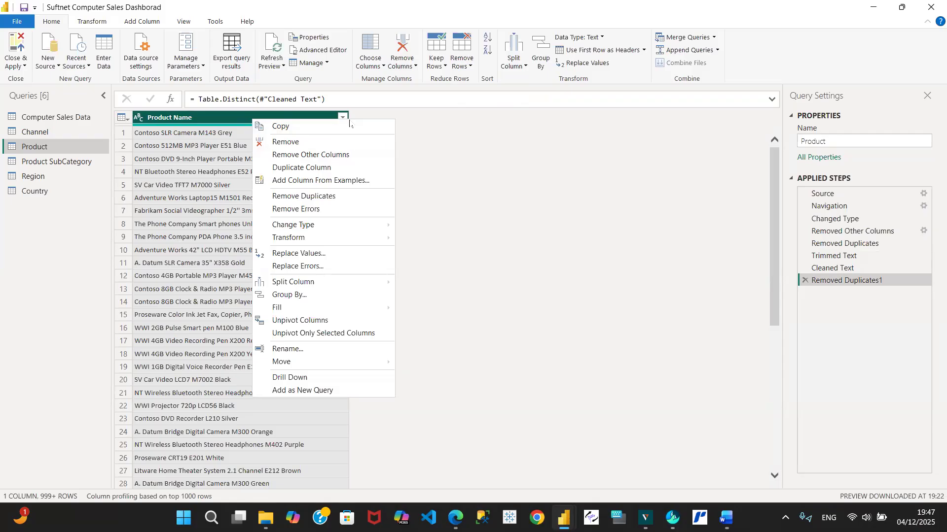
click(442, 68)
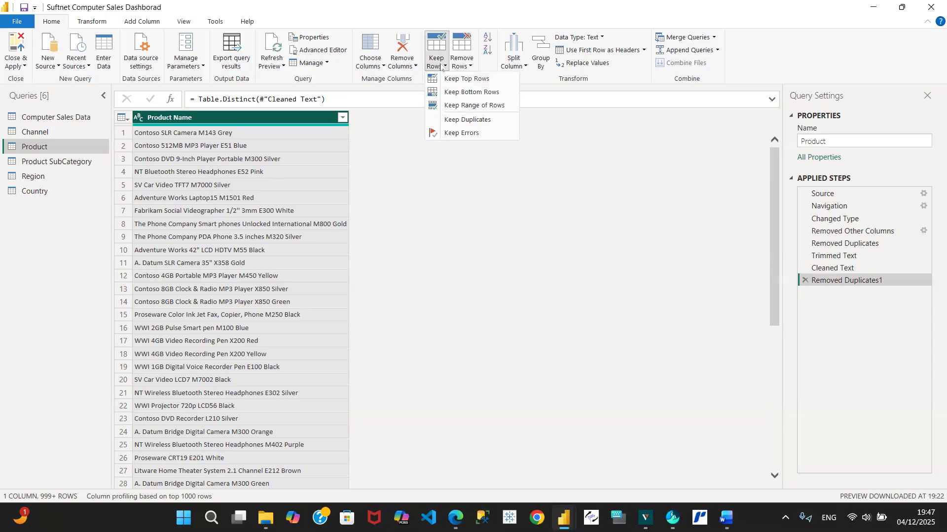
click(463, 120)
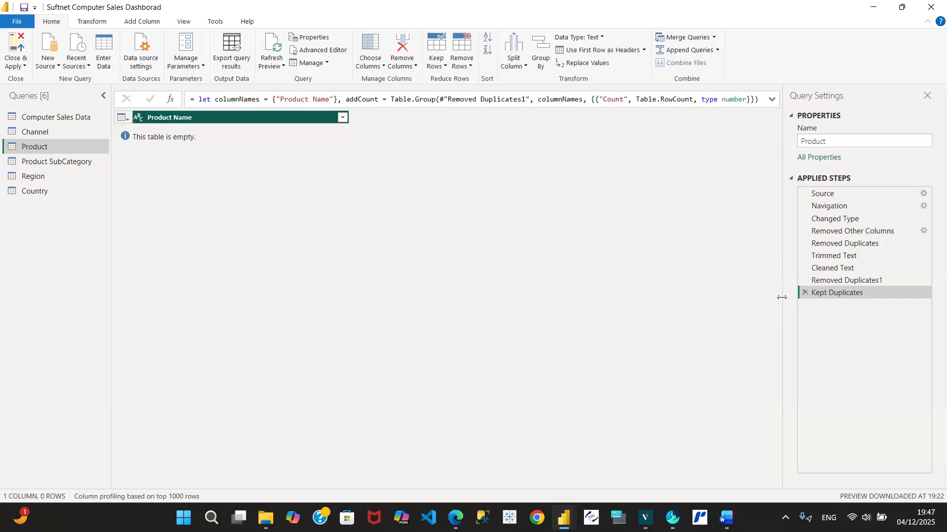
click(805, 293)
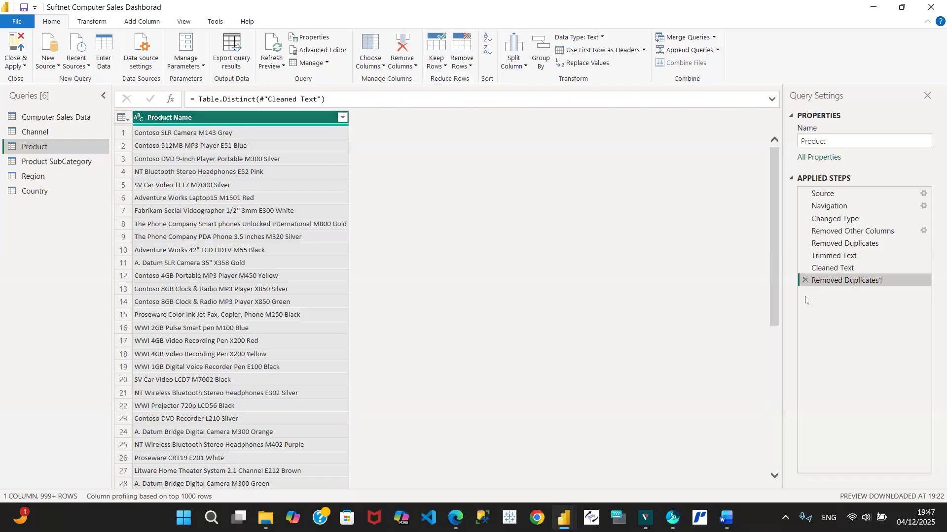
In the Product SubCategory query, keep only the Product Sub Category column and remove its duplicate values.
click(67, 166)
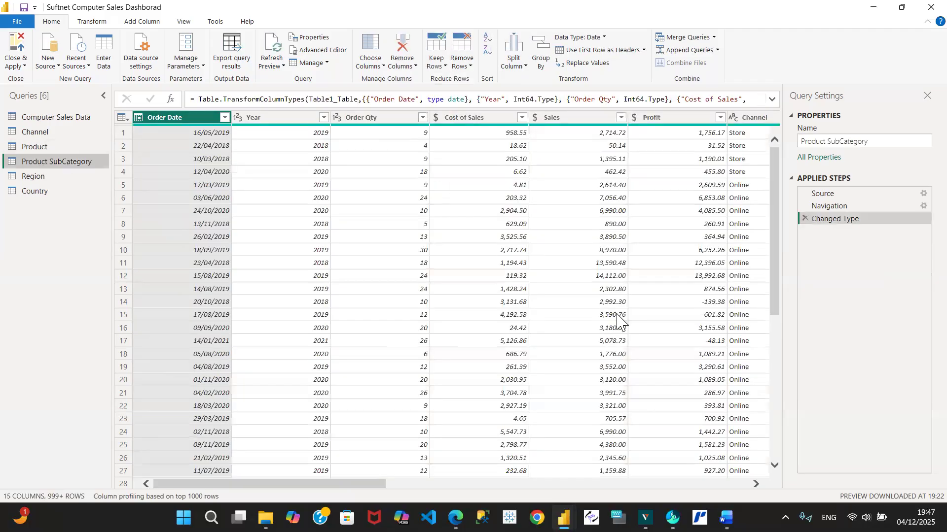
click(743, 485)
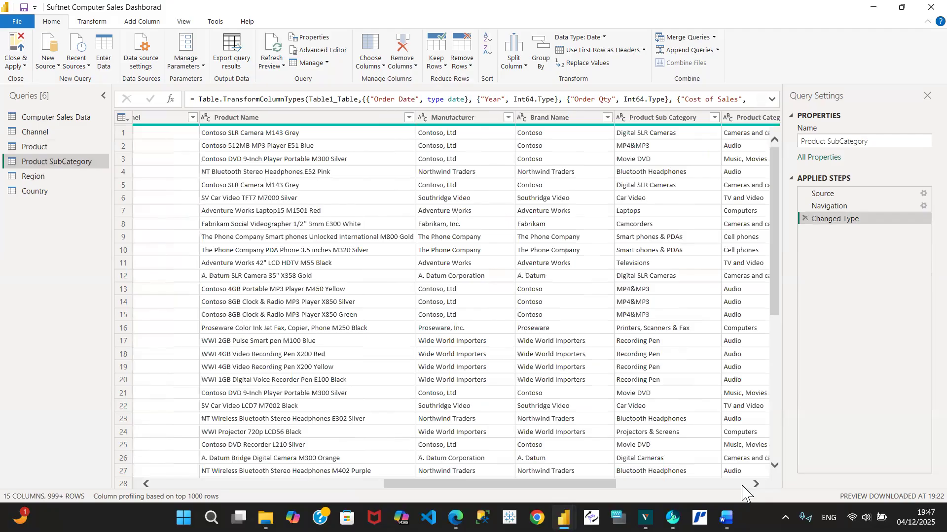
click(666, 119)
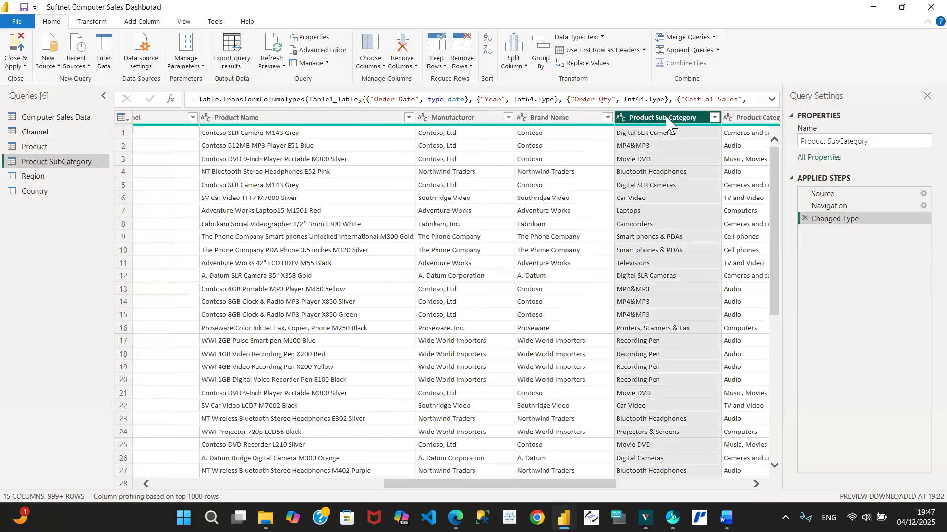
right_click(666, 122)
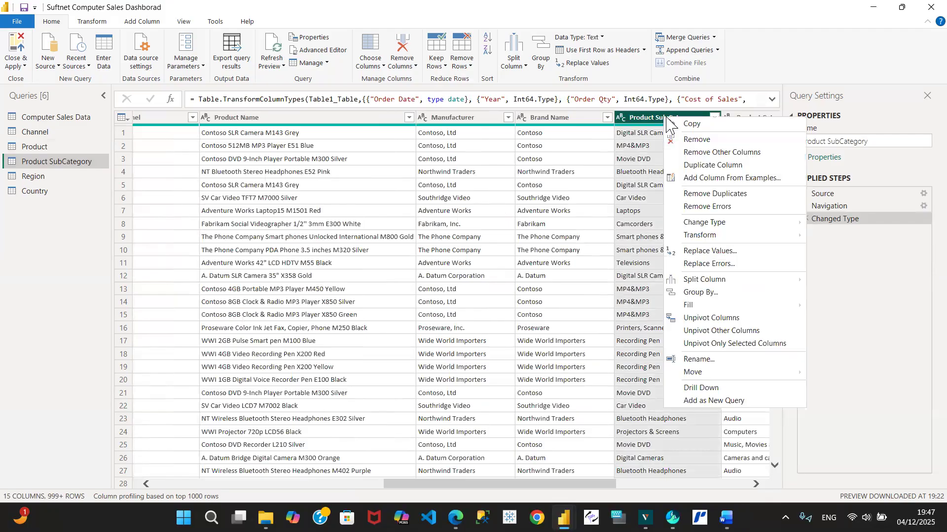
click(700, 153)
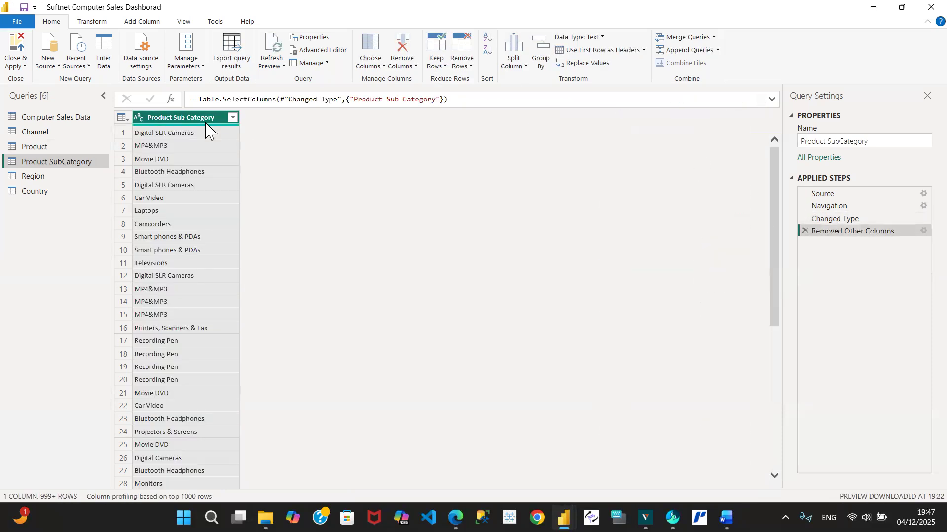
right_click(182, 120)
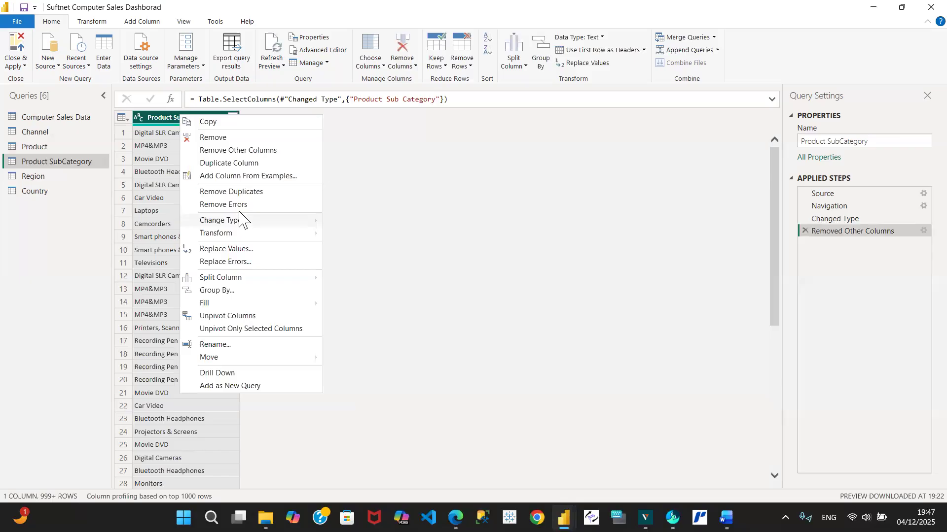
click(228, 193)
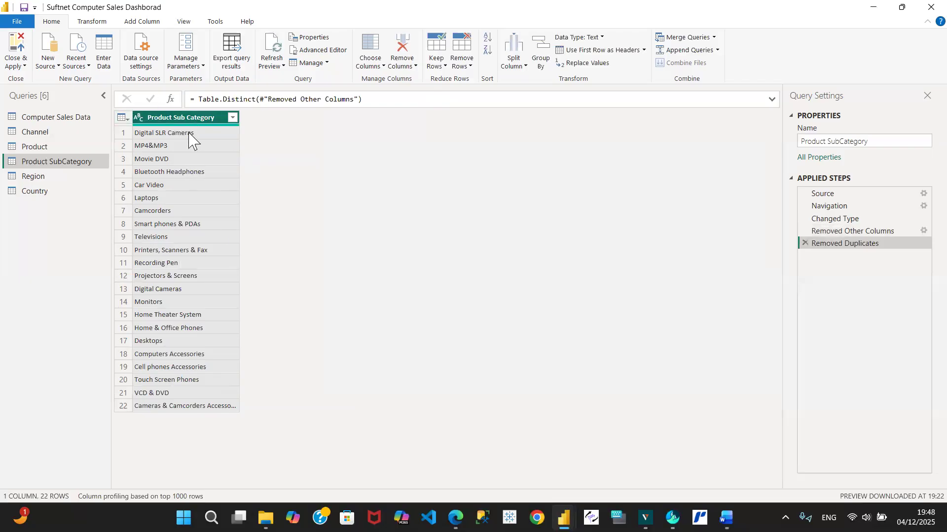
In the Region query, remove all columns other than Region and remove the duplicate regions.
click(76, 148)
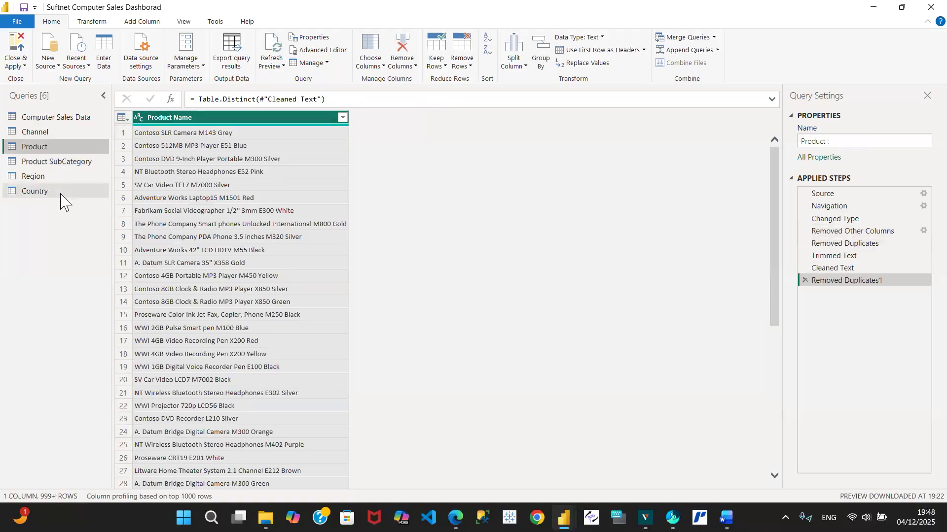
click(60, 177)
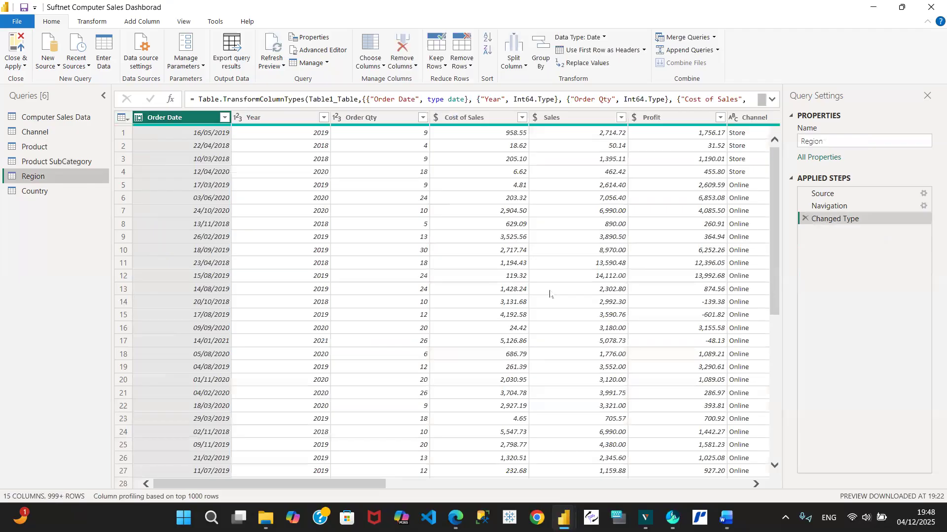
click(745, 487)
click(745, 487)
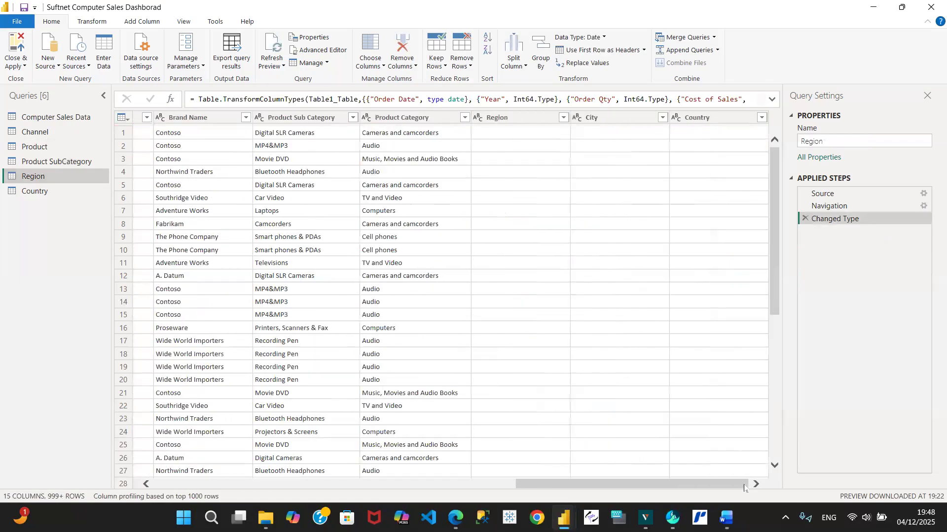
click(521, 116)
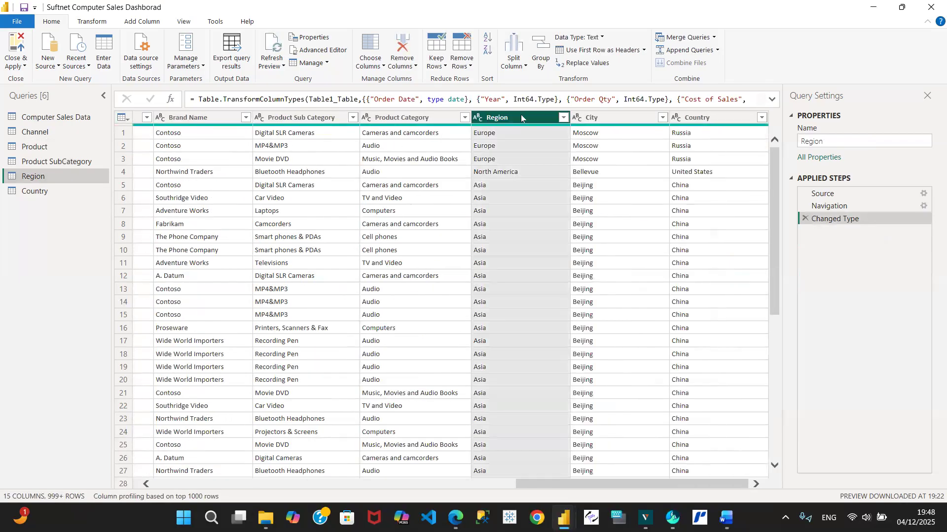
right_click(520, 114)
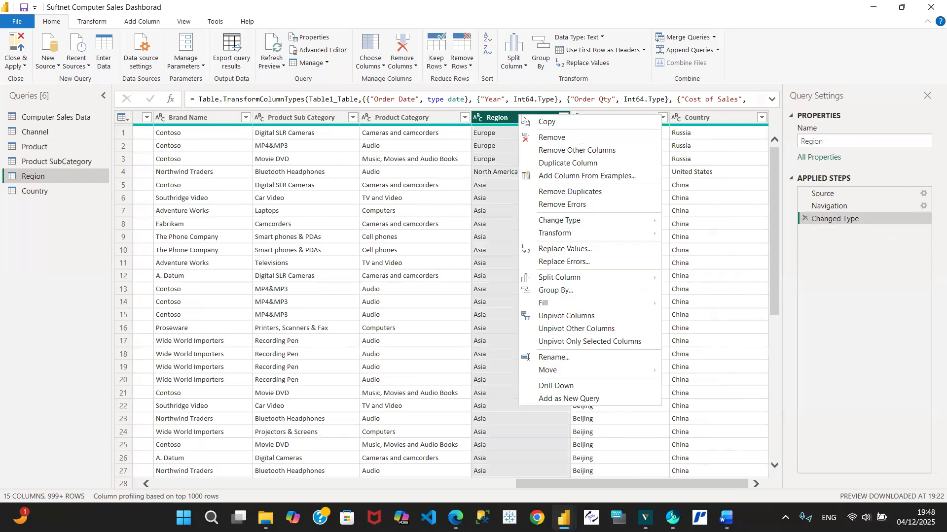
click(550, 150)
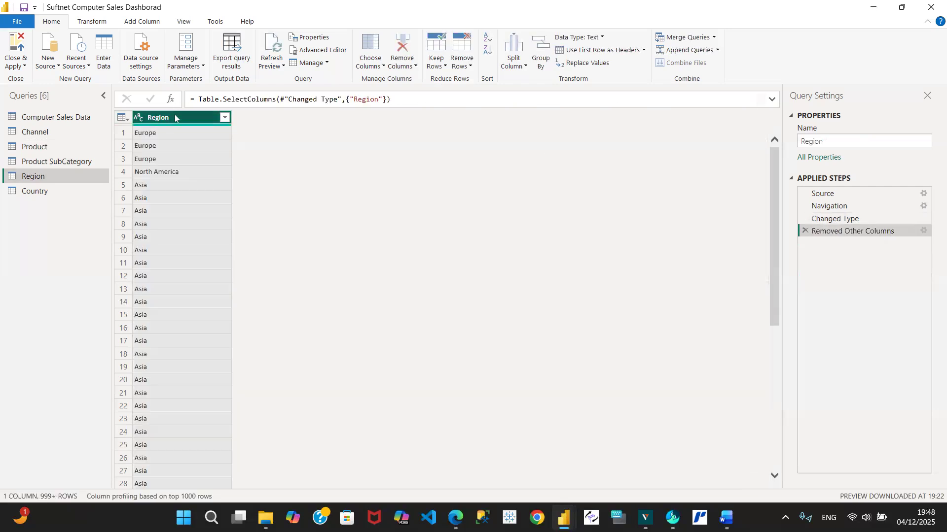
right_click(175, 118)
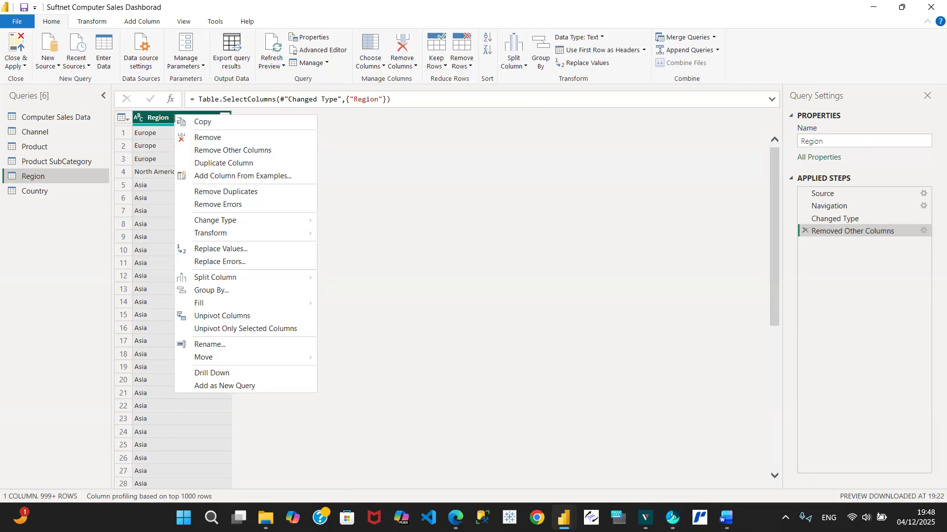
click(225, 192)
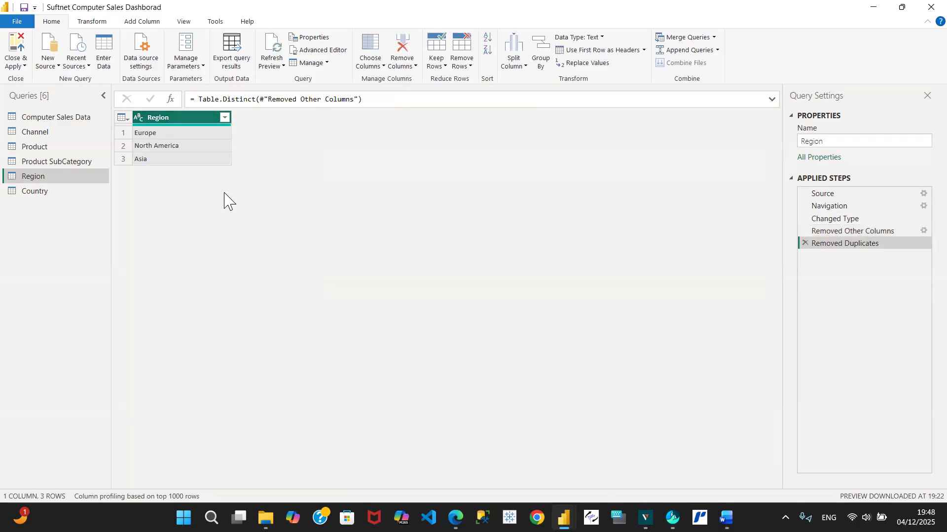
Reduce the Country query to the Country column alone, remove its duplicates, and look through the remaining countries.
click(70, 194)
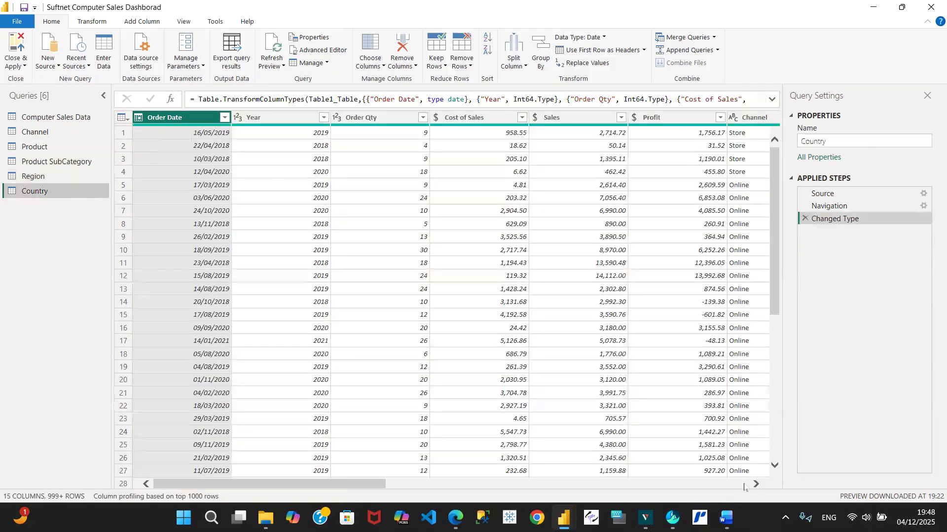
click(745, 484)
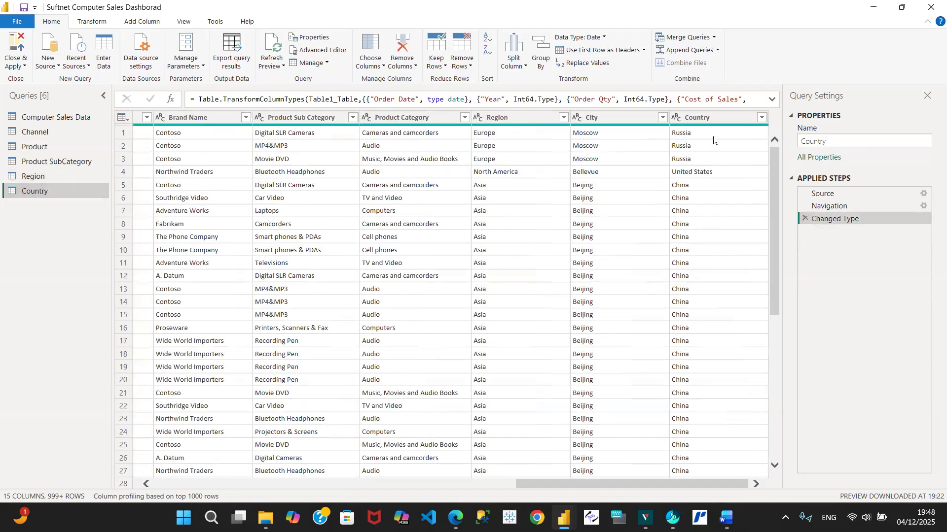
click(711, 117)
right_click(711, 117)
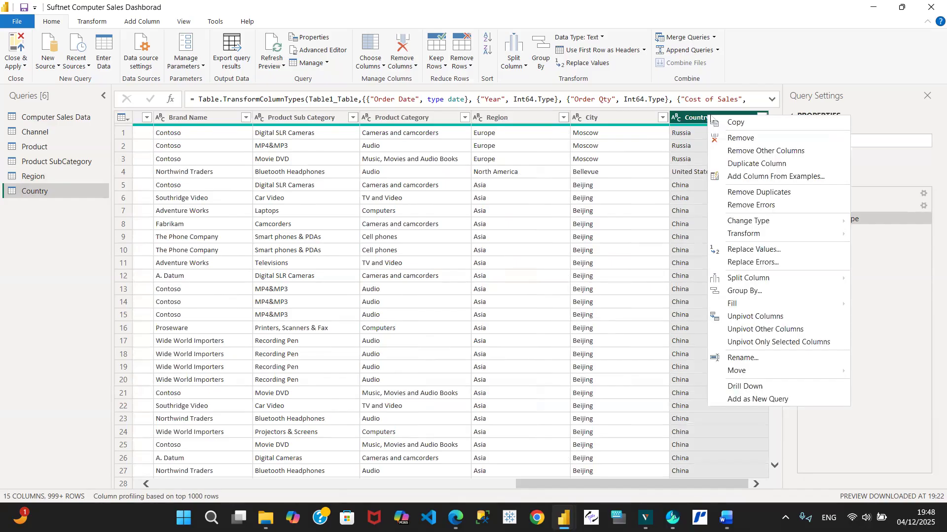
click(741, 151)
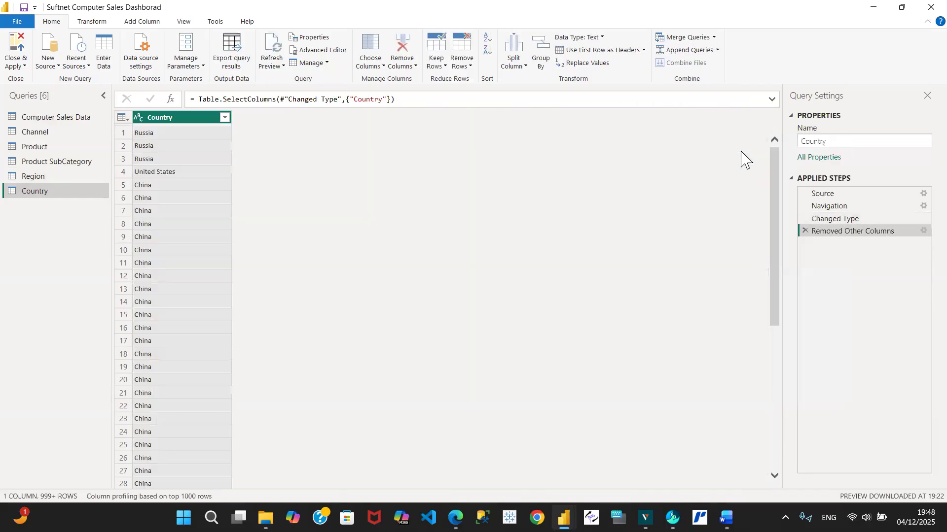
right_click(178, 123)
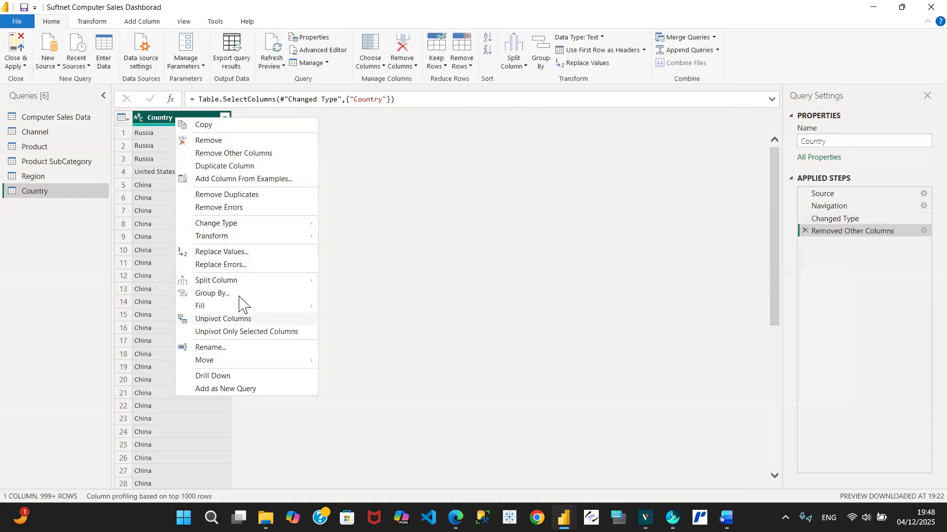
click(221, 196)
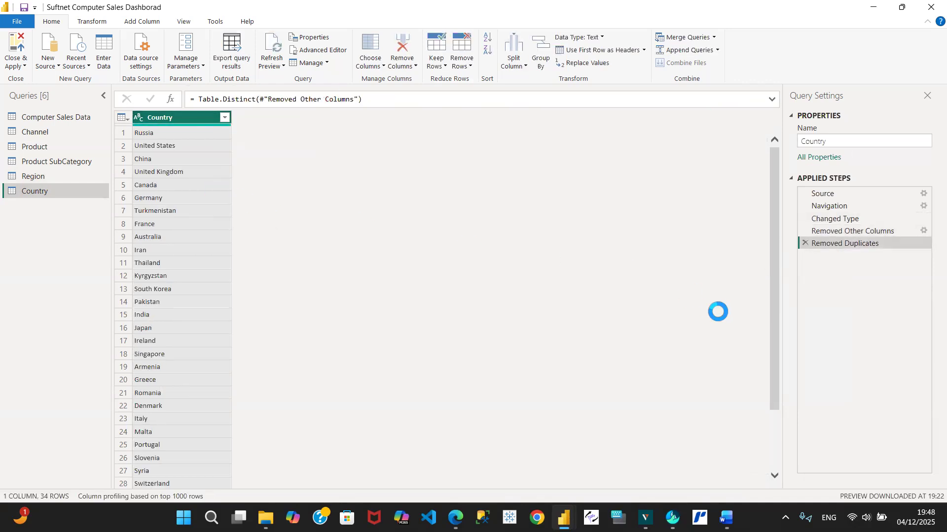
drag(772, 296, 804, 452)
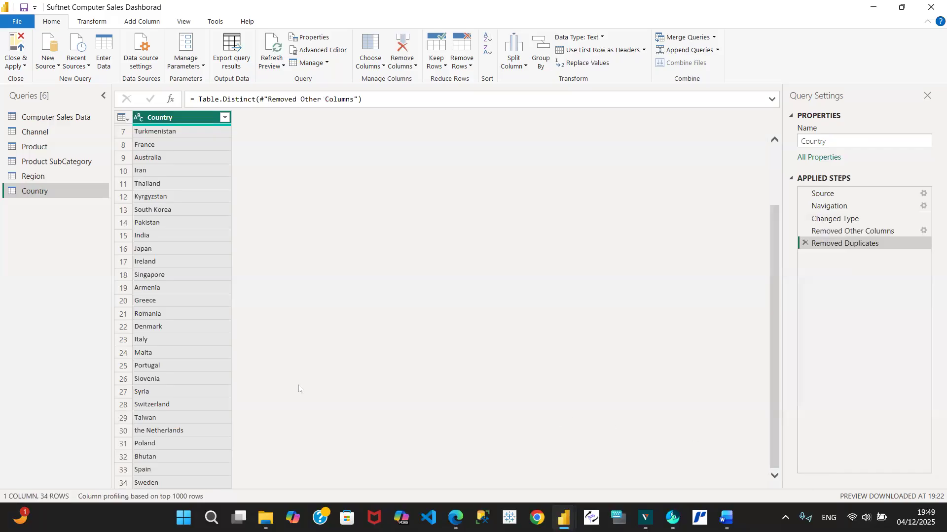
click(778, 155)
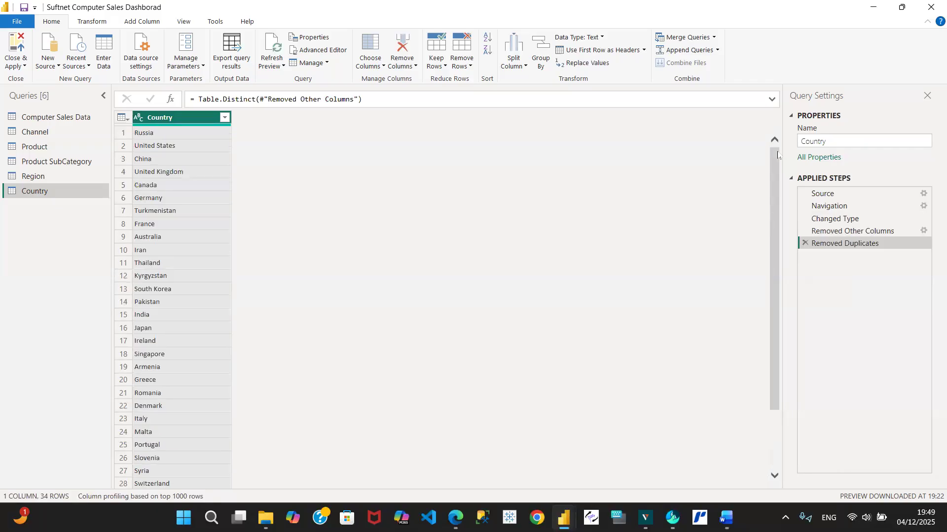
Compare the Computer Sales Data fact table with the Channel, Product and Product SubCategory dimension queries.
click(61, 119)
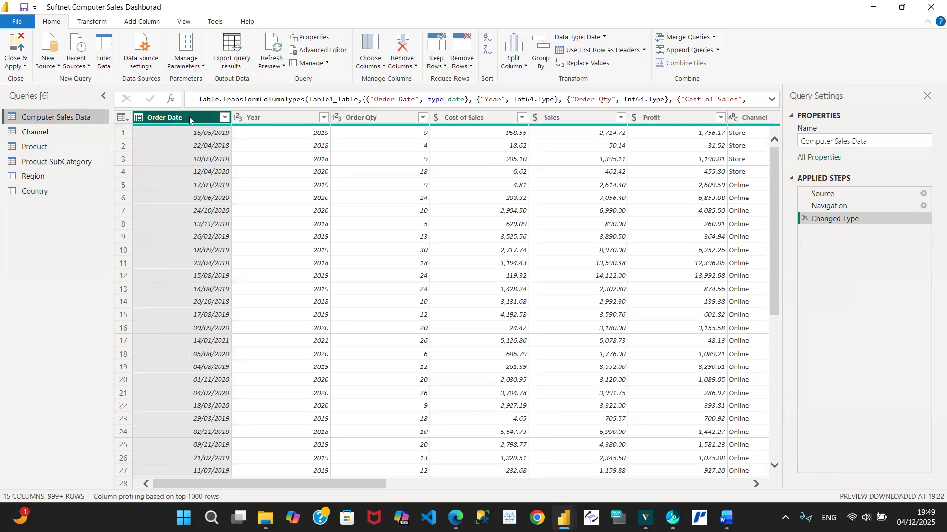
click(38, 136)
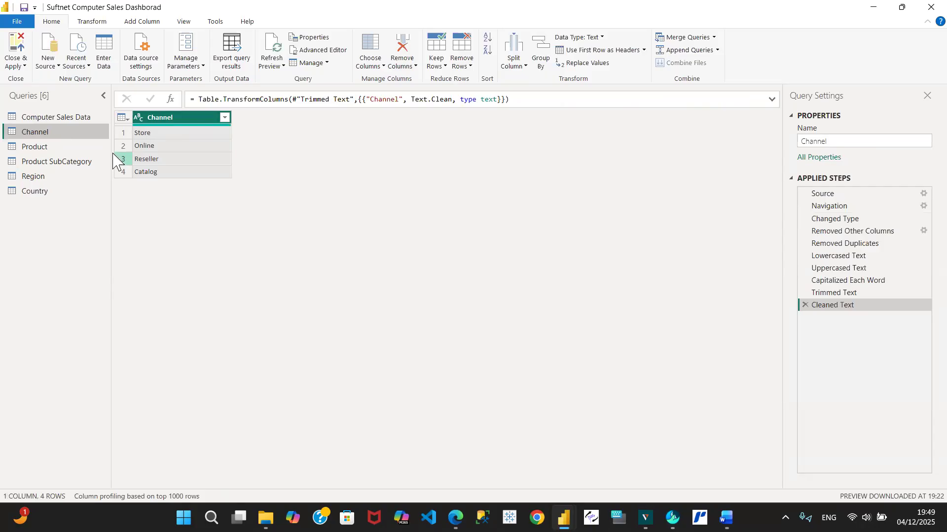
click(75, 117)
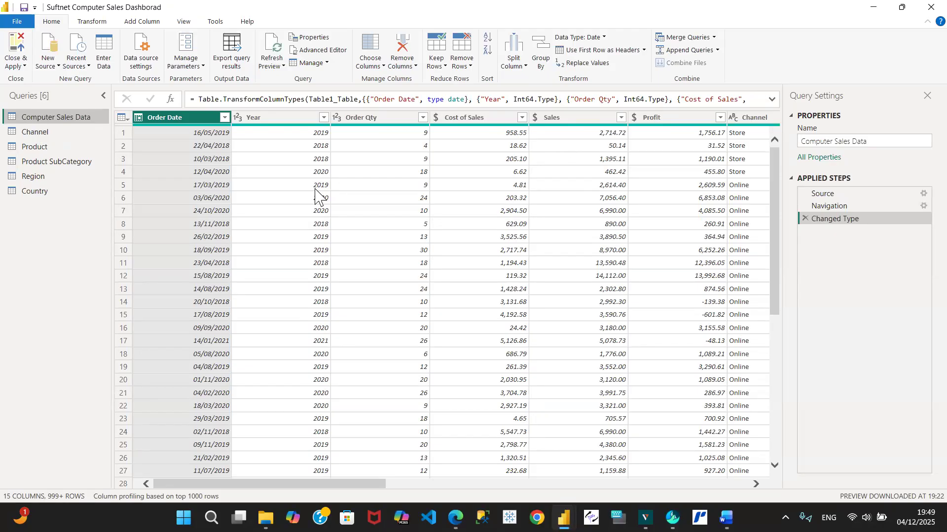
click(52, 147)
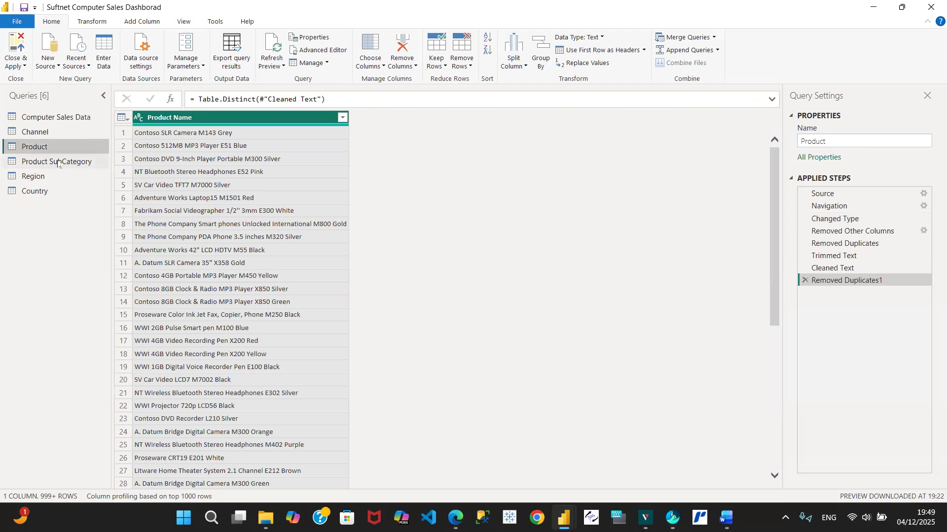
click(58, 162)
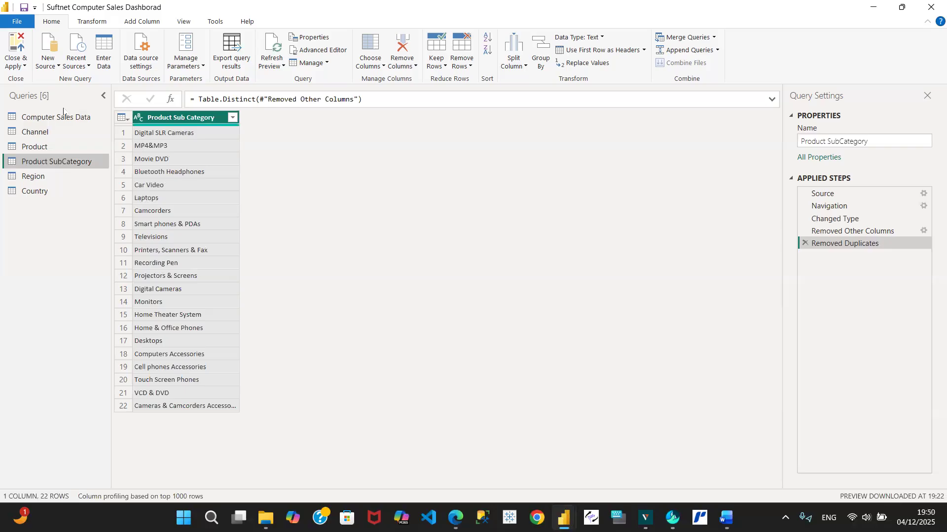
click(64, 119)
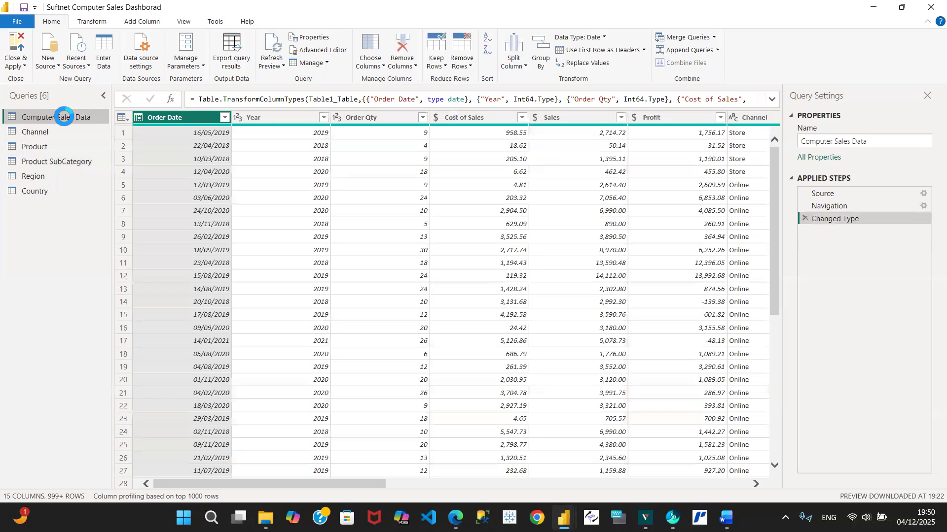
click(60, 133)
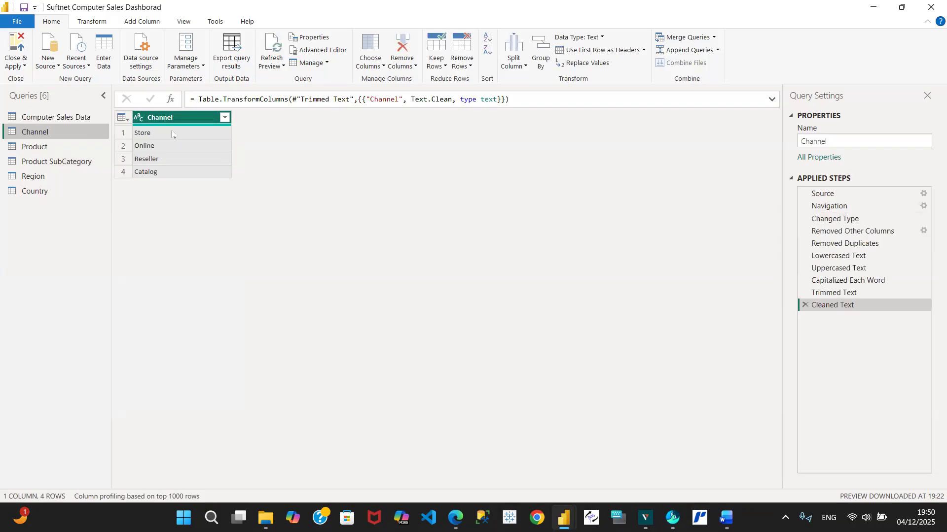
click(60, 147)
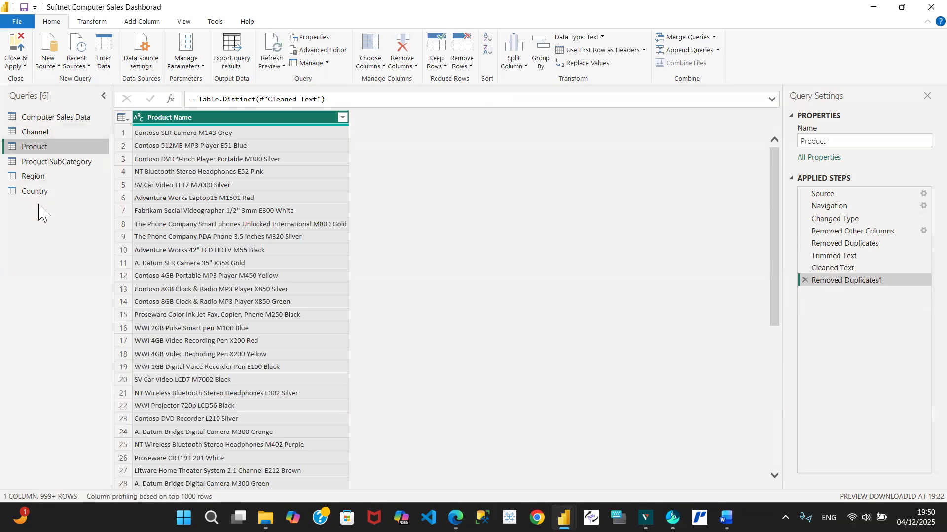
click(58, 119)
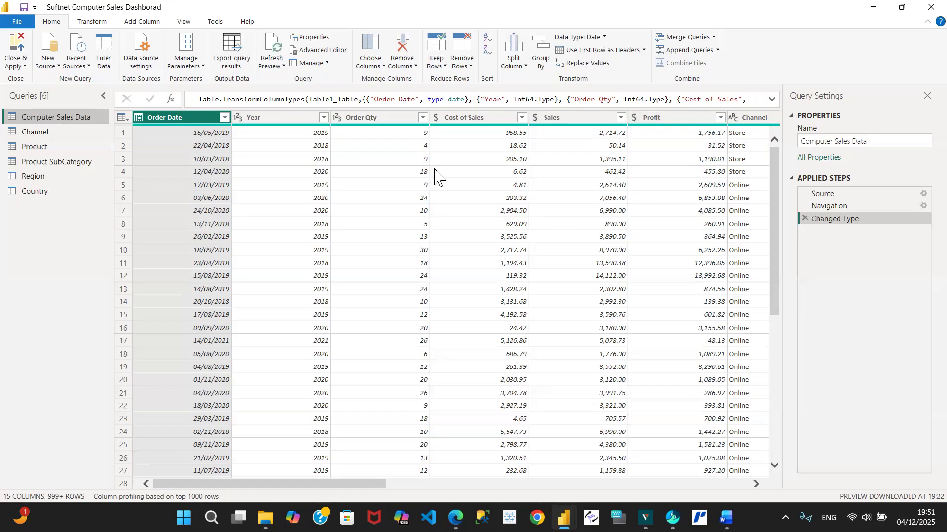
Close Power Query applying the pending query changes, and show the loaded tables in Table view.
click(21, 69)
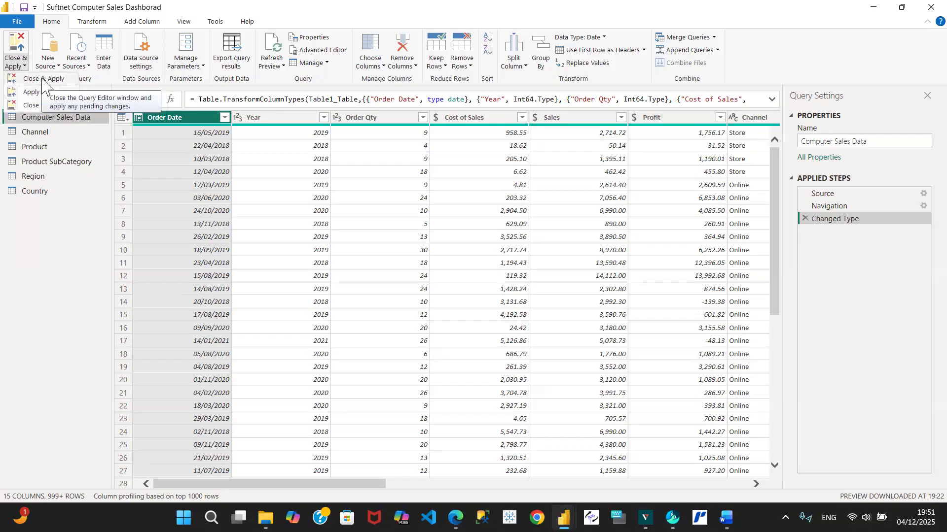
click(43, 79)
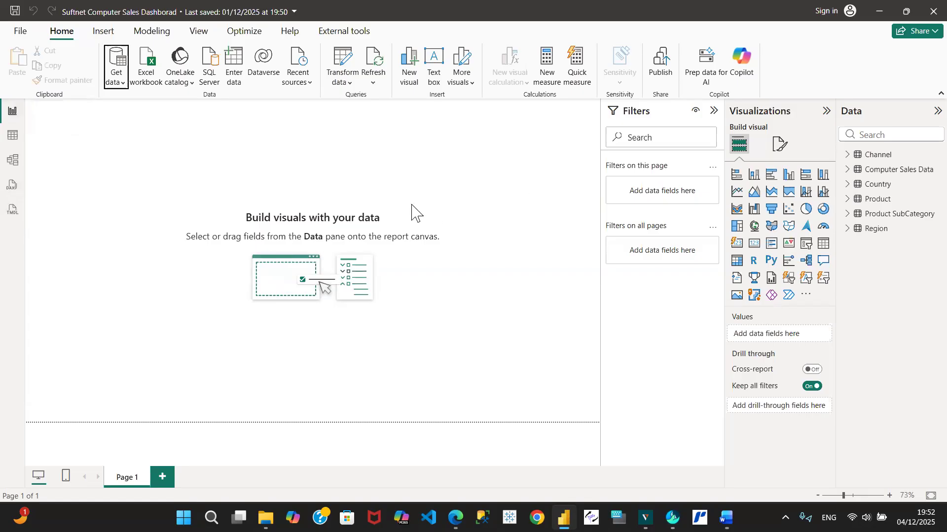
click(13, 137)
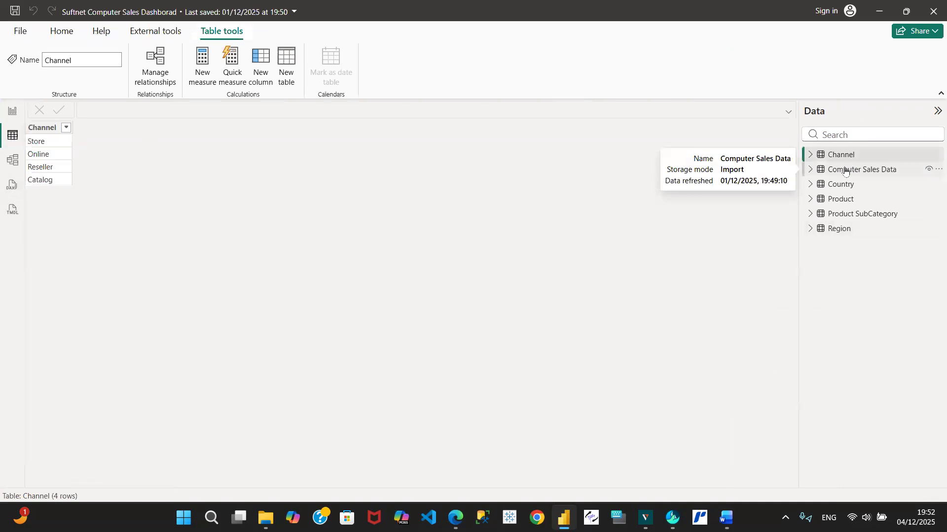
Look through the rows of the Computer Sales Data, Country and Product tables.
click(844, 171)
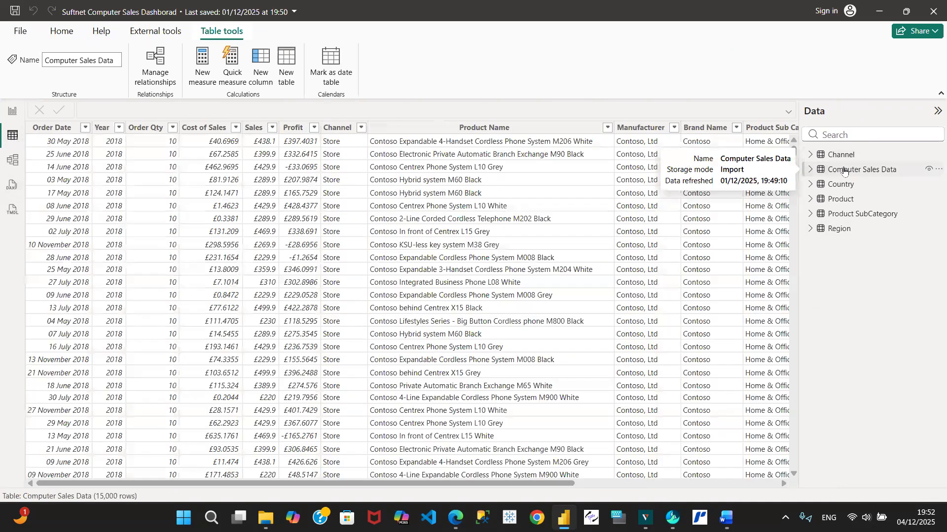
click(843, 185)
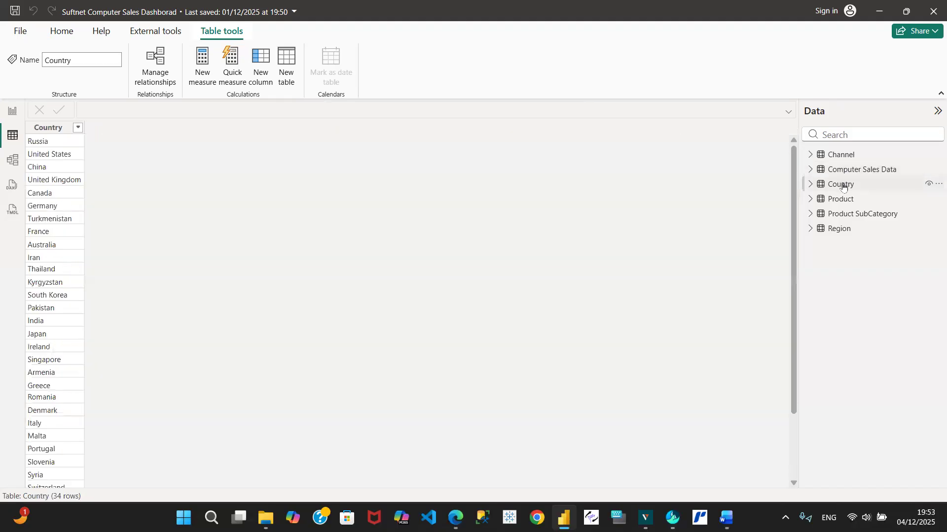
click(844, 199)
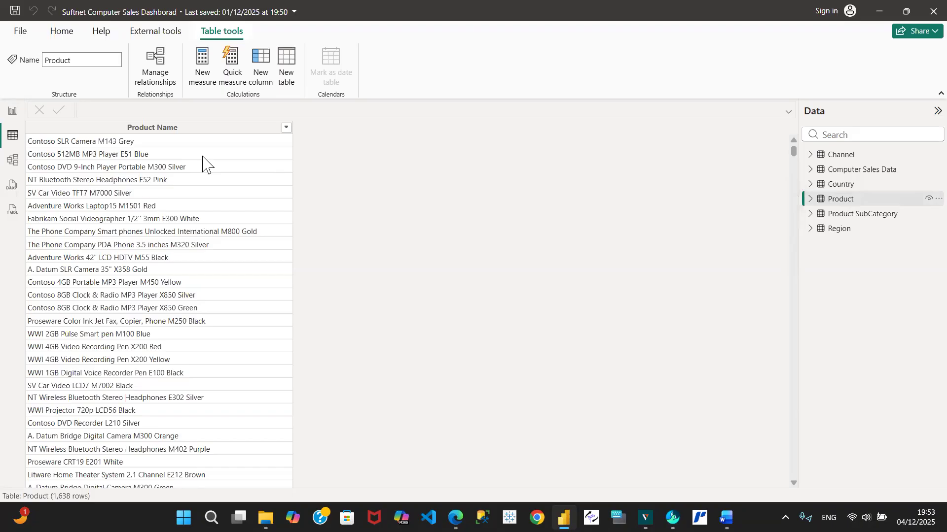
Show the model diagram with its relationships and collapse the Properties and Data panes to widen the canvas.
click(9, 161)
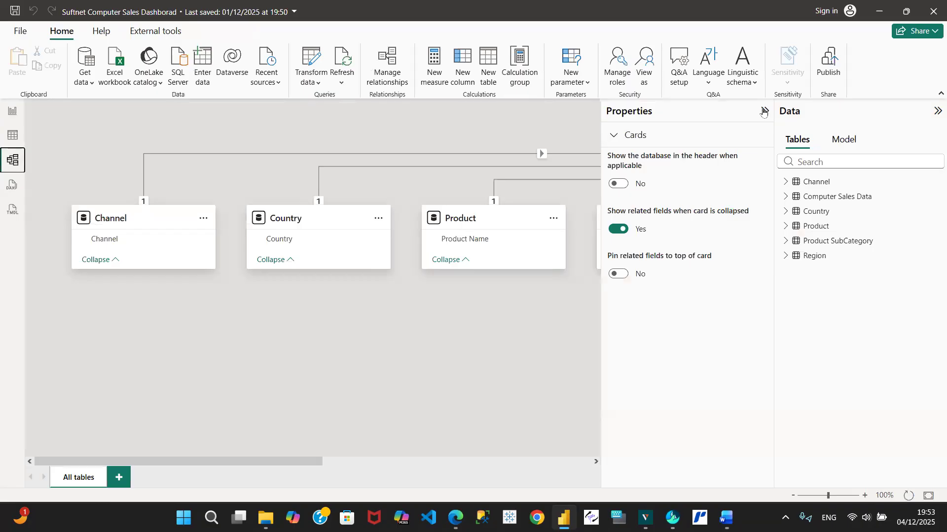
click(764, 112)
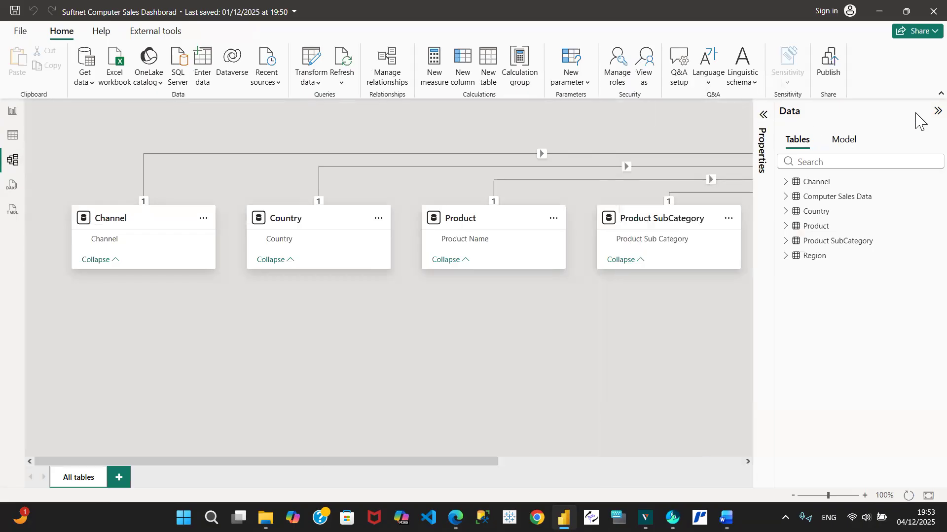
click(938, 112)
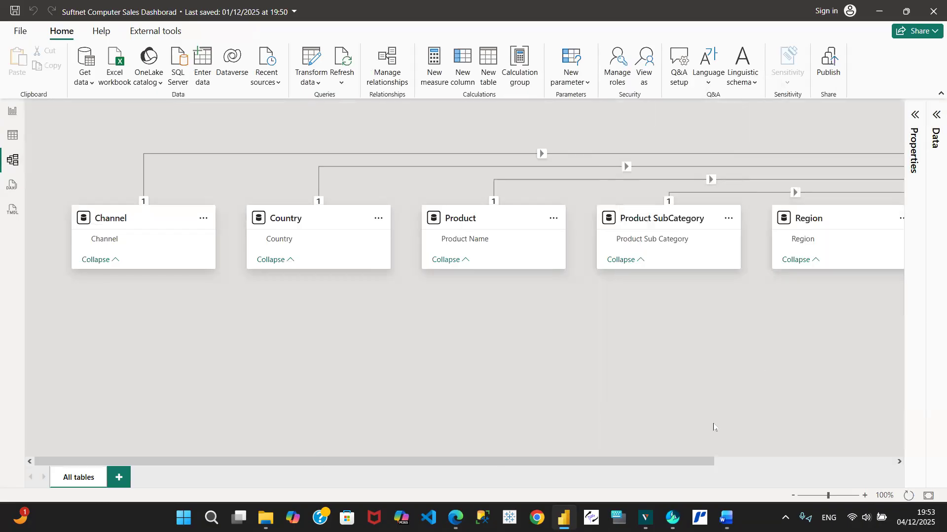
Move the Computer Sales Data fact table below the row of dimension tables, roughly centred under Product.
drag(671, 461, 869, 472)
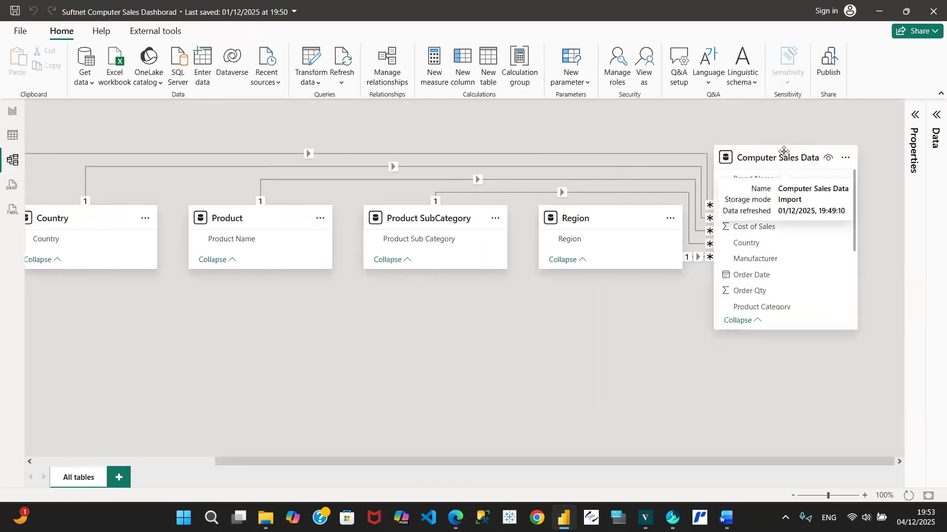
drag(784, 152, 235, 316)
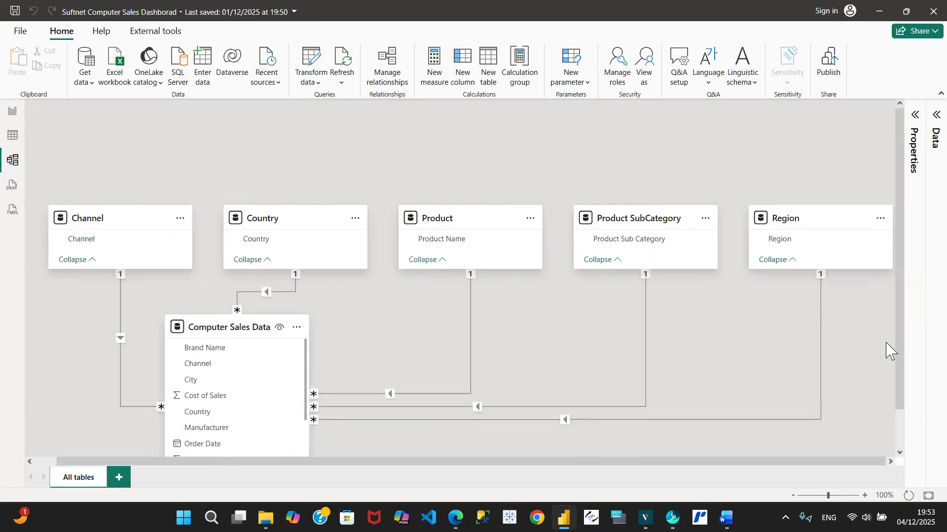
drag(750, 465, 640, 491)
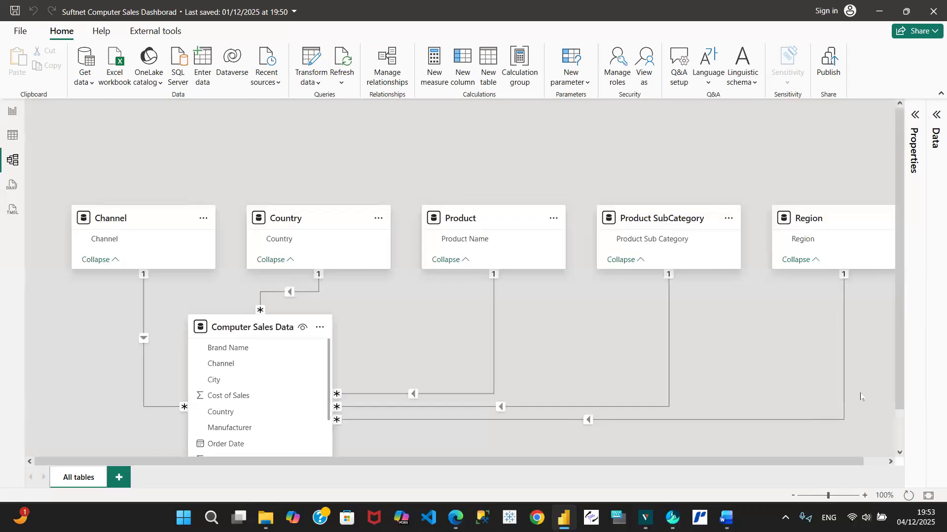
drag(800, 462, 859, 461)
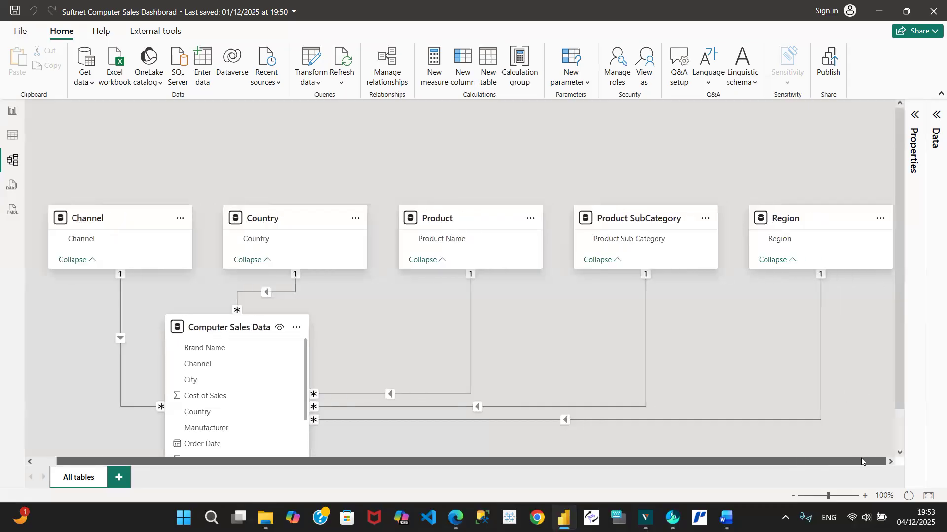
drag(225, 327, 487, 334)
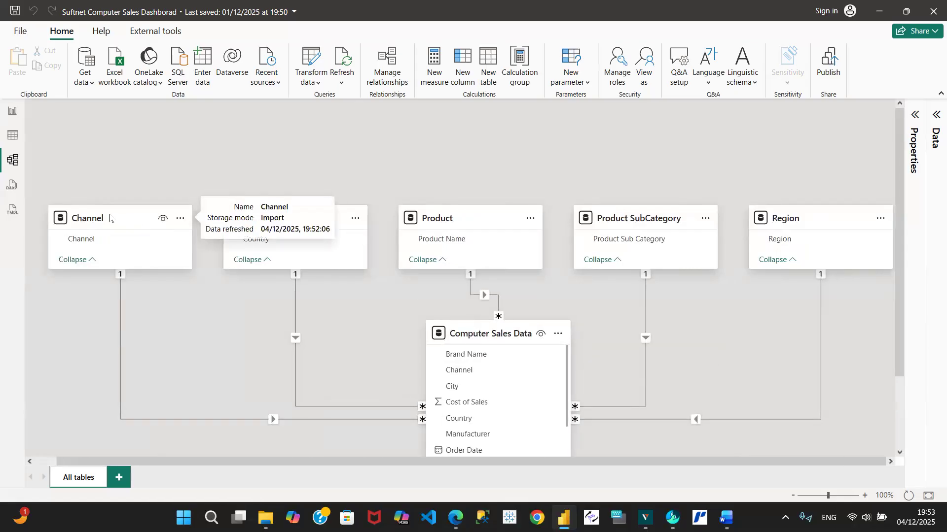
Arrange Channel, Country, Product, Product SubCategory and Region in an arc around the Computer Sales Data table.
drag(110, 218, 142, 299)
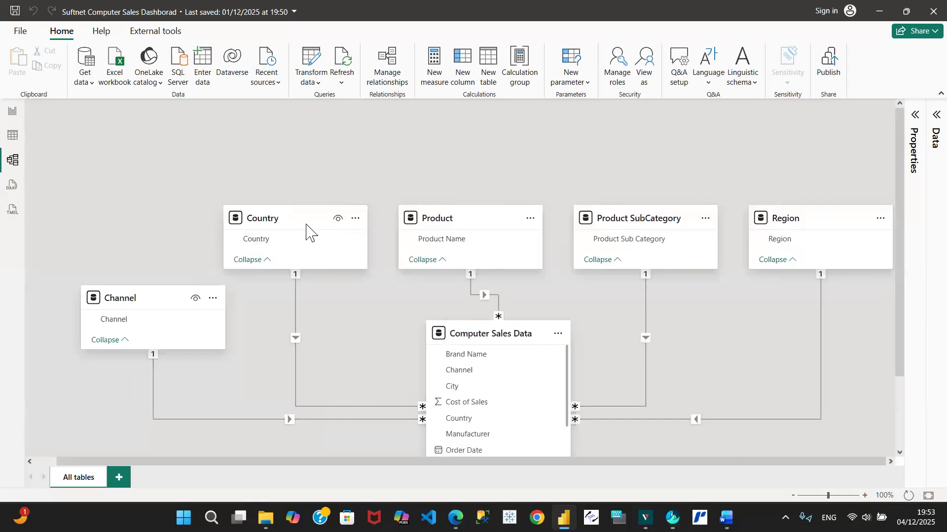
drag(306, 227, 250, 166)
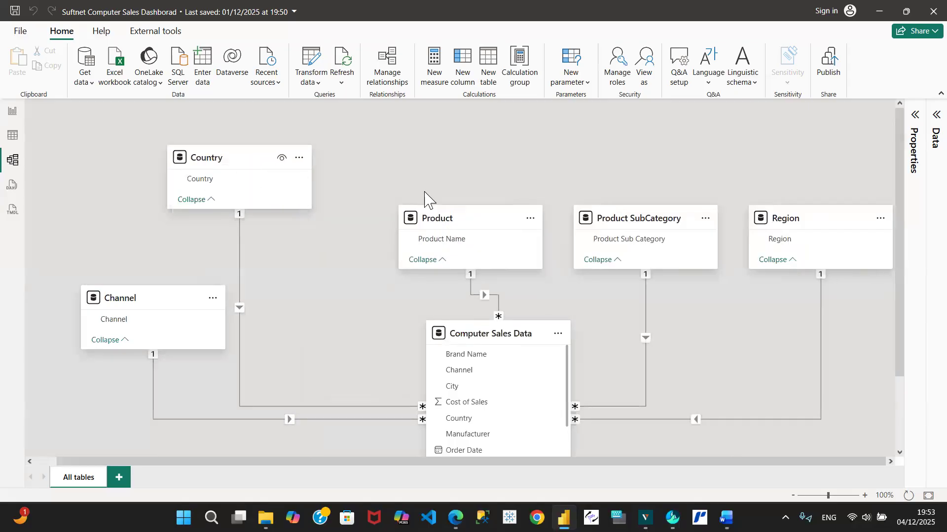
drag(485, 224, 449, 165)
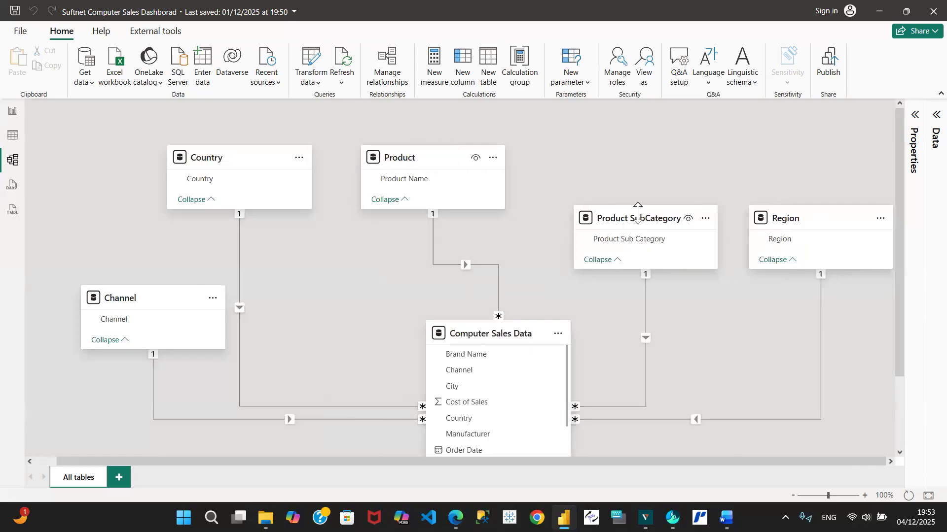
drag(642, 214, 603, 148)
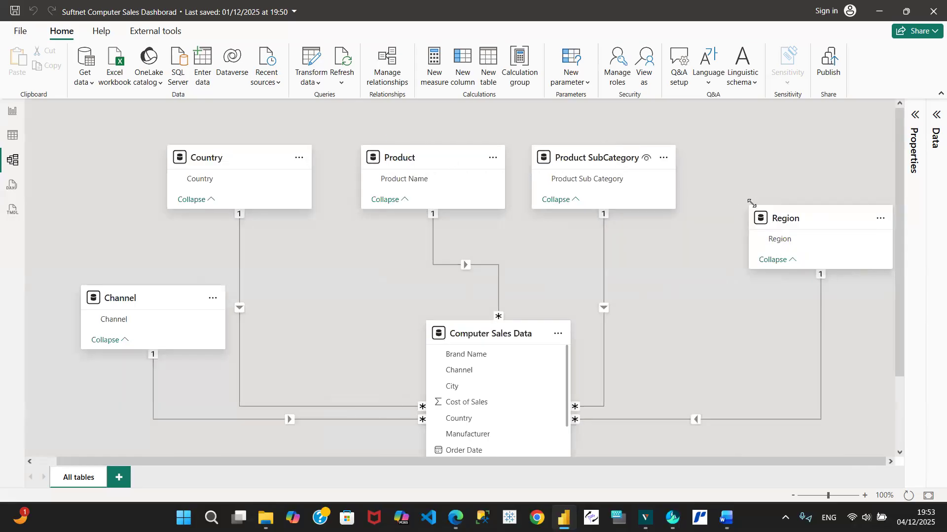
drag(804, 241, 774, 317)
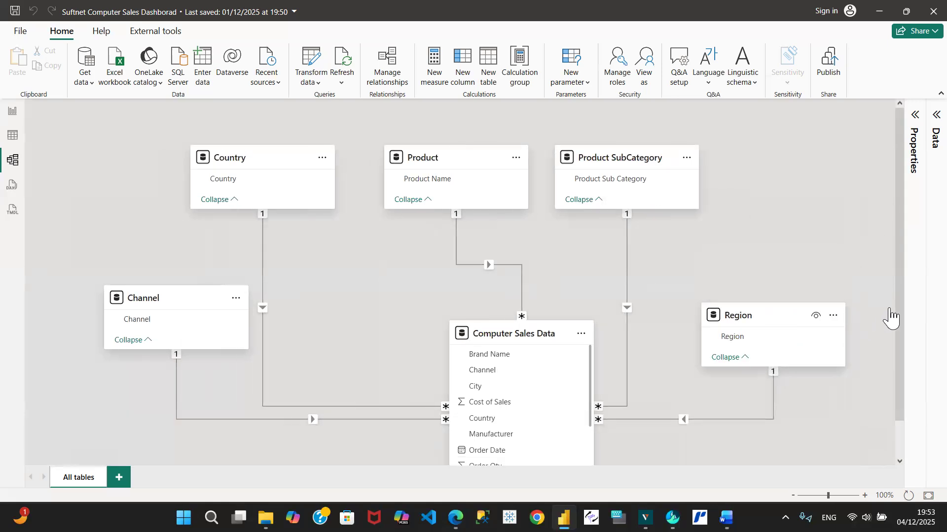
Place Channel to the lower left of the fact table, Product SubCategory to its lower right and Region to its upper right.
drag(901, 323, 915, 382)
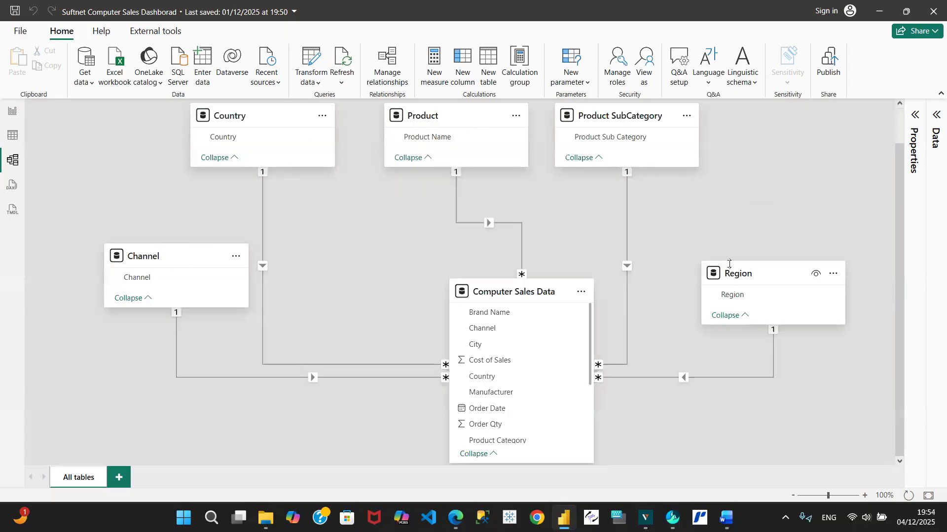
mouse_move(759, 316)
mouse_down()
mouse_move(798, 380)
mouse_move(745, 318)
mouse_up()
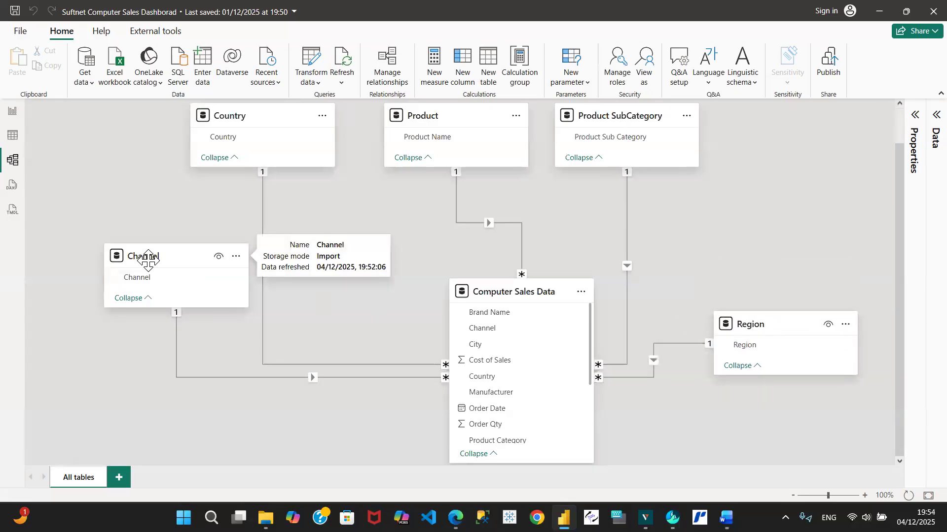
drag(154, 258, 243, 407)
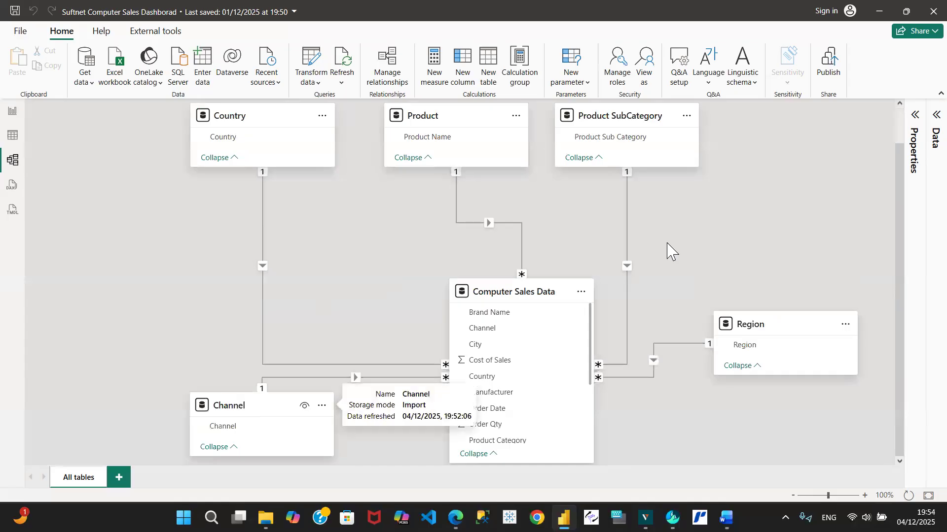
drag(643, 113, 755, 500)
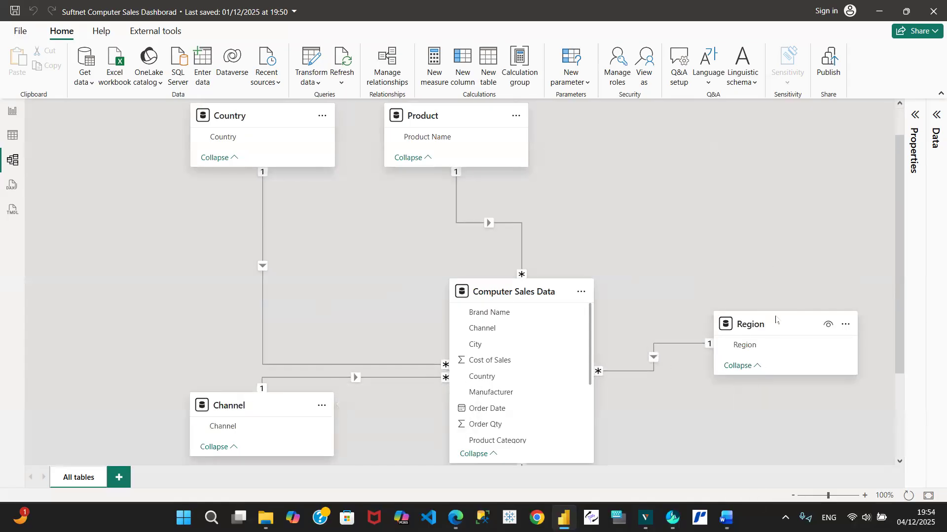
drag(778, 326, 726, 229)
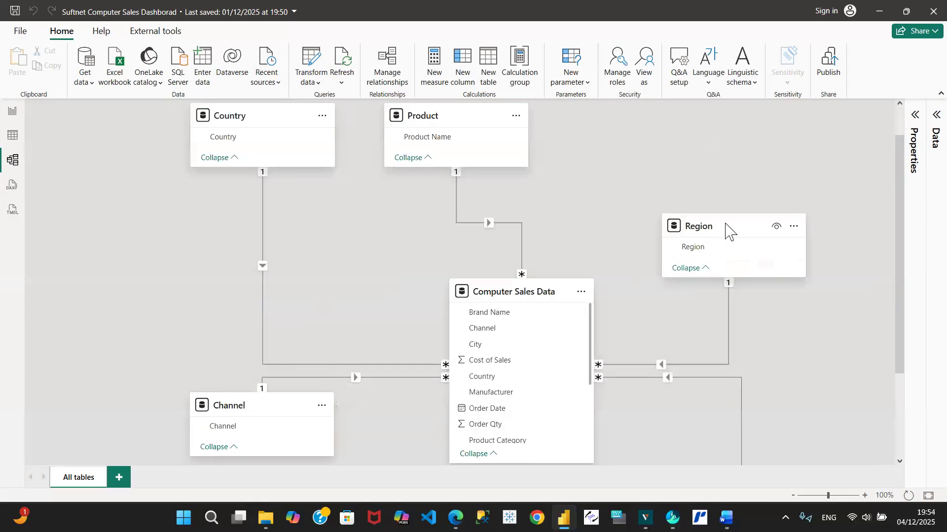
Bring Product and Country closer to the Computer Sales Data table and place Product SubCategory directly beneath it.
drag(450, 122, 541, 185)
drag(275, 112, 353, 243)
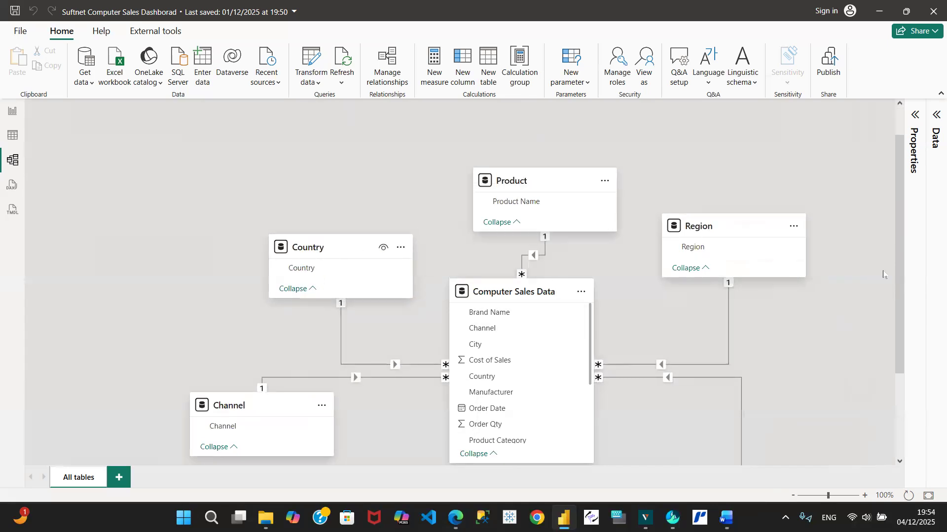
drag(901, 277, 924, 344)
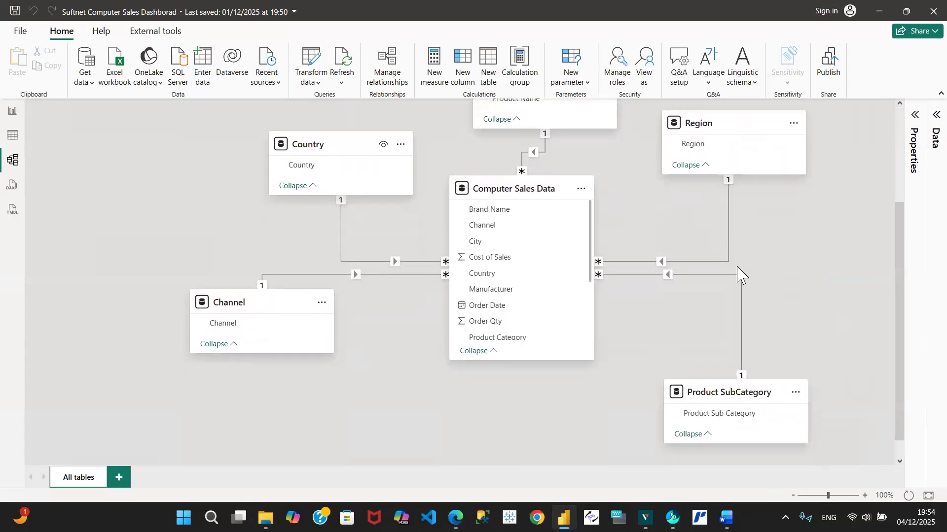
drag(734, 401, 562, 439)
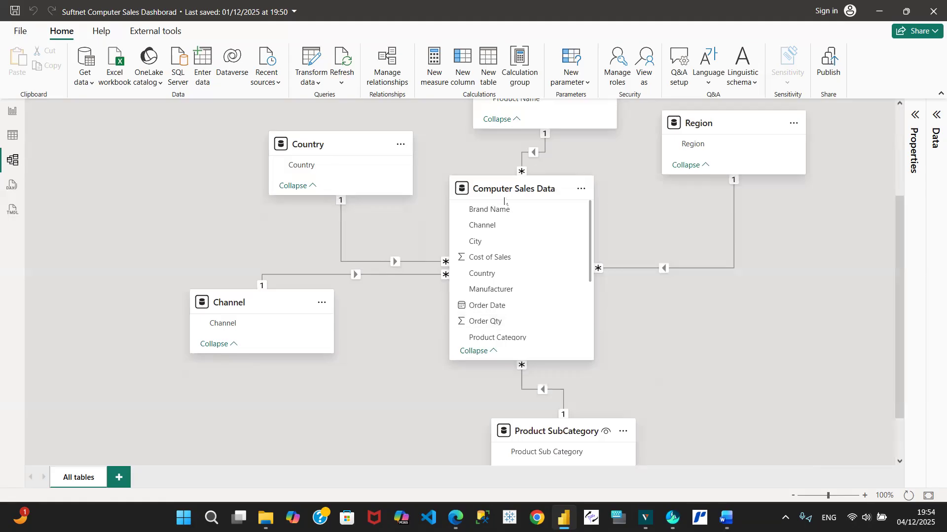
Shift the Computer Sales Data table slightly right and down, and move Country farther up and left of it.
drag(900, 295, 901, 268)
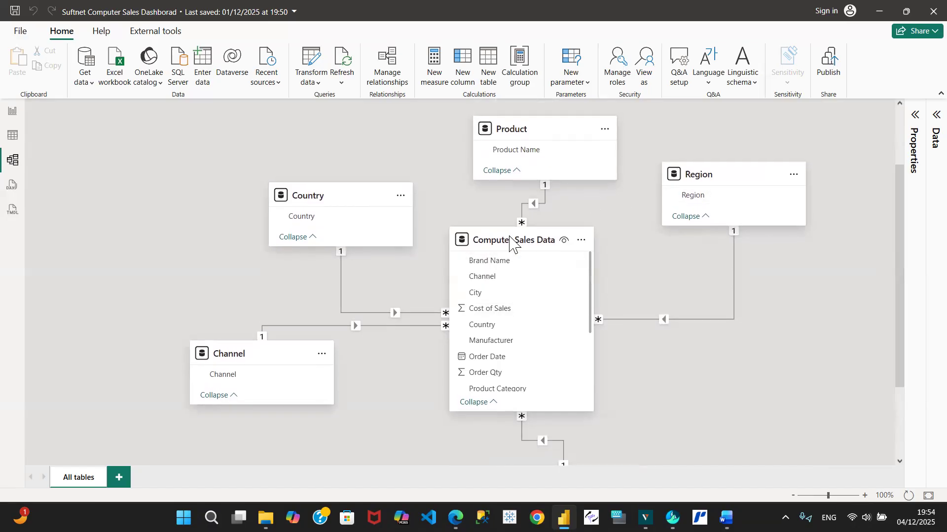
drag(509, 245, 559, 271)
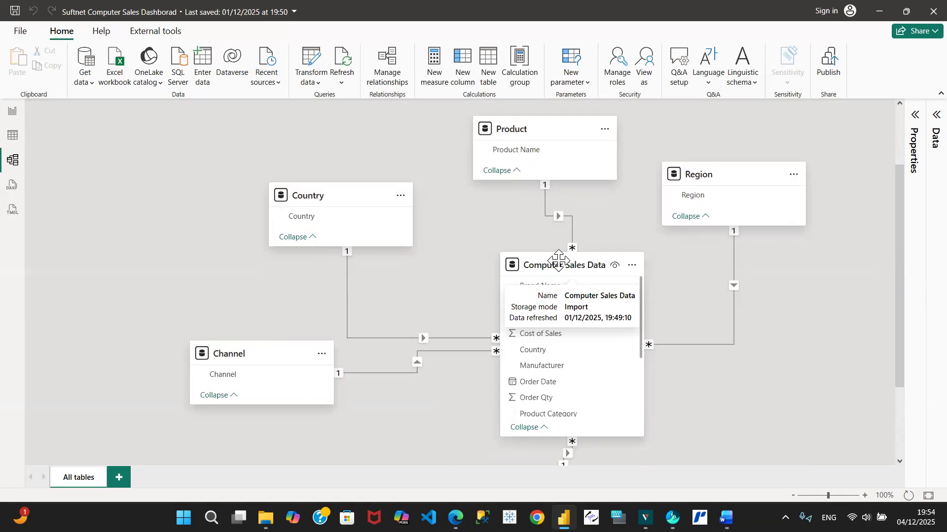
drag(337, 201, 307, 170)
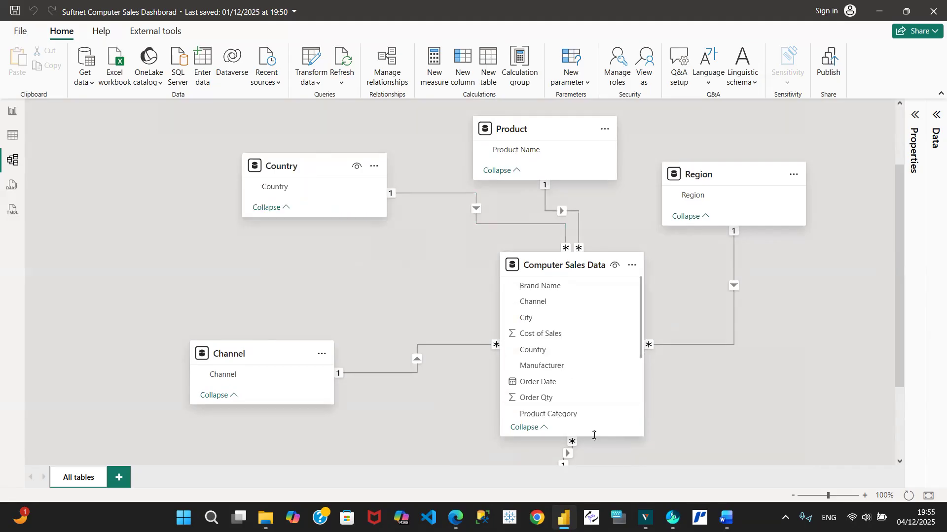
Lengthen the Computer Sales Data card to show more of its fields and reposition it just below Product.
drag(594, 435, 593, 465)
drag(558, 267, 527, 186)
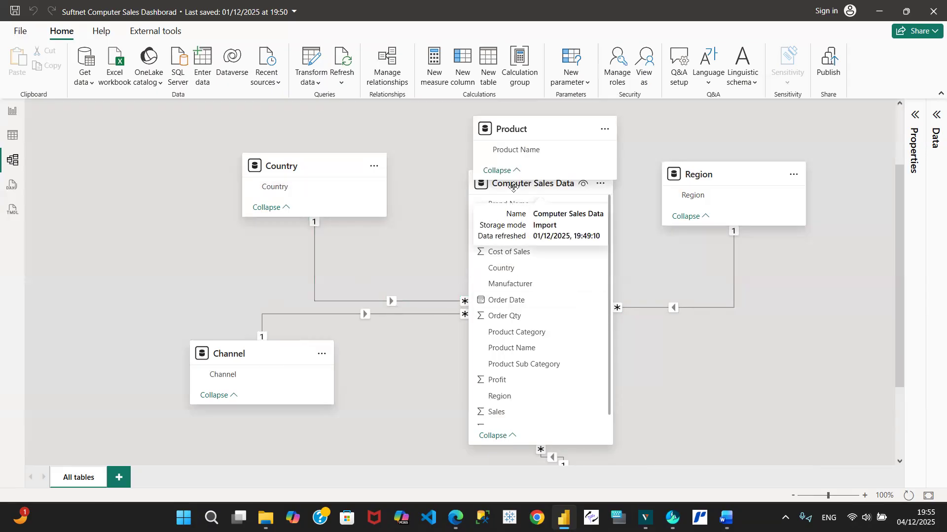
click(464, 306)
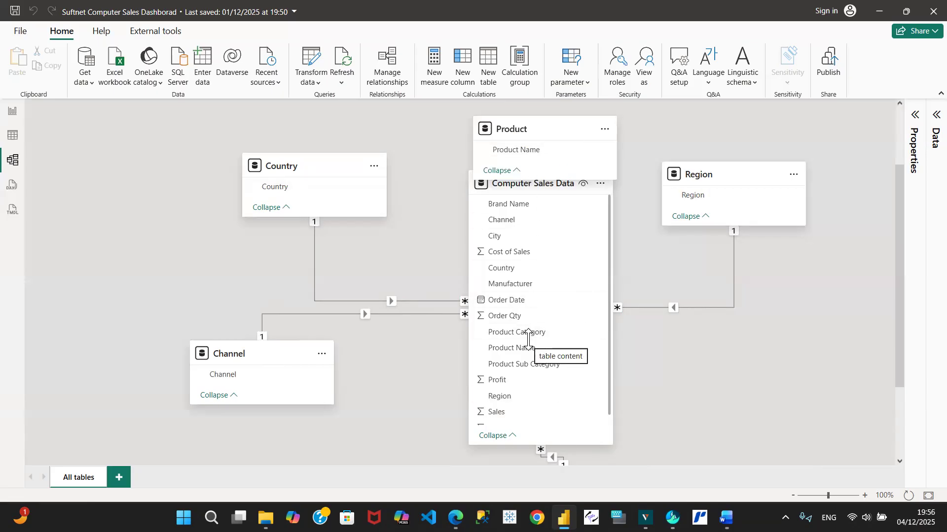
drag(523, 189, 526, 242)
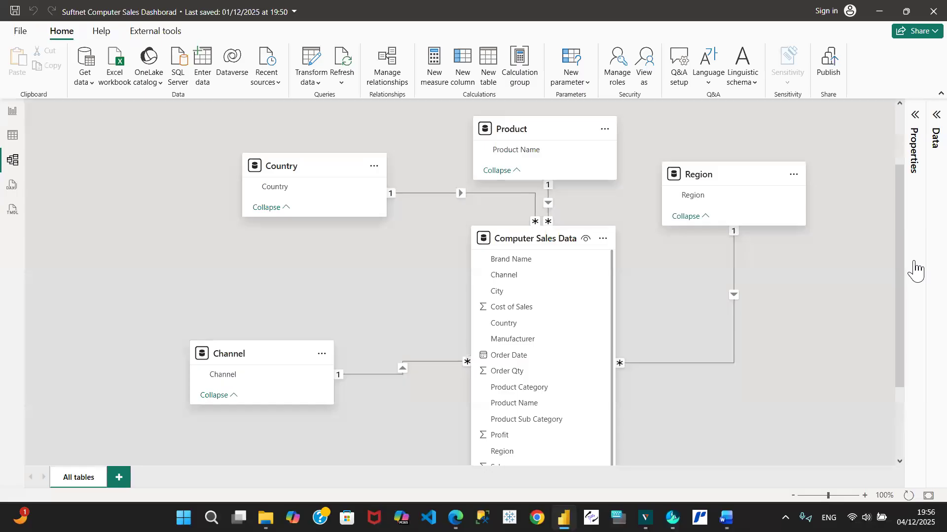
Move Product SubCategory to the lower right of the enlarged fact table, and spread Product, Country and Region farther out around it.
drag(915, 269, 916, 348)
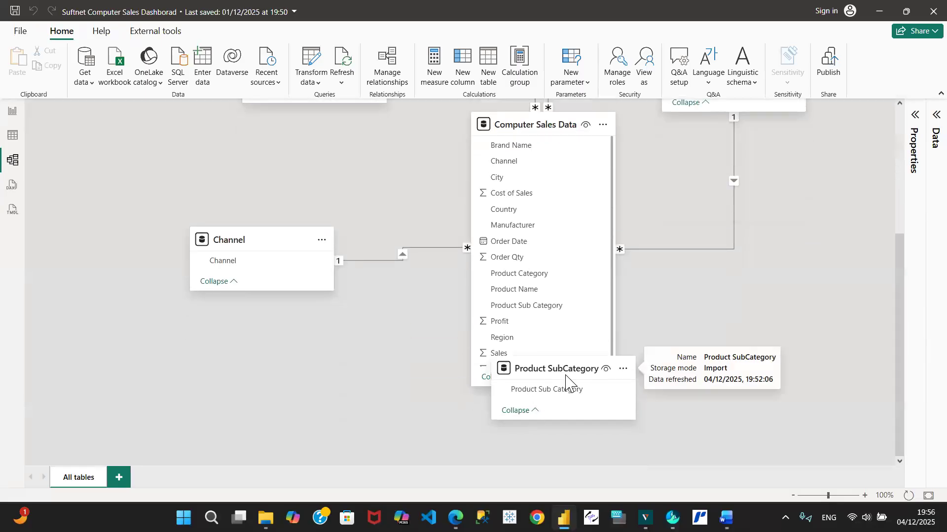
drag(565, 379, 732, 390)
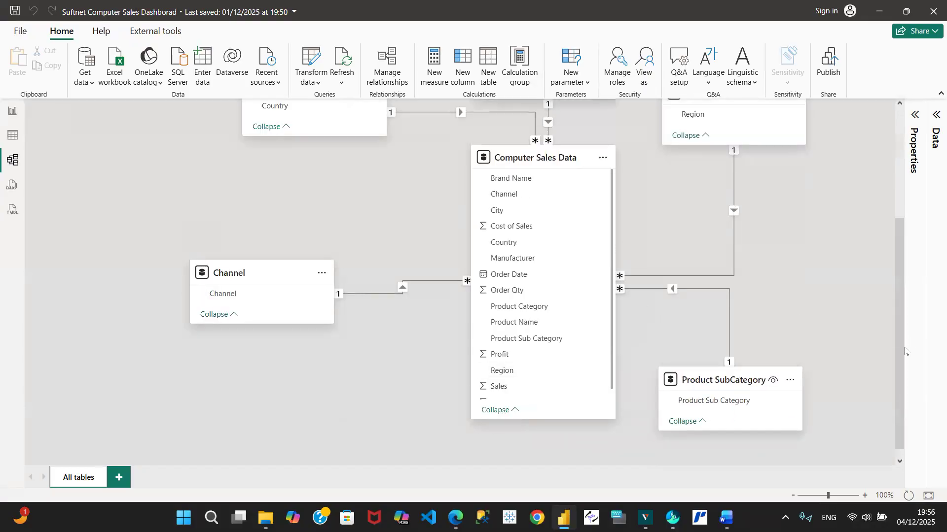
drag(902, 352, 867, 226)
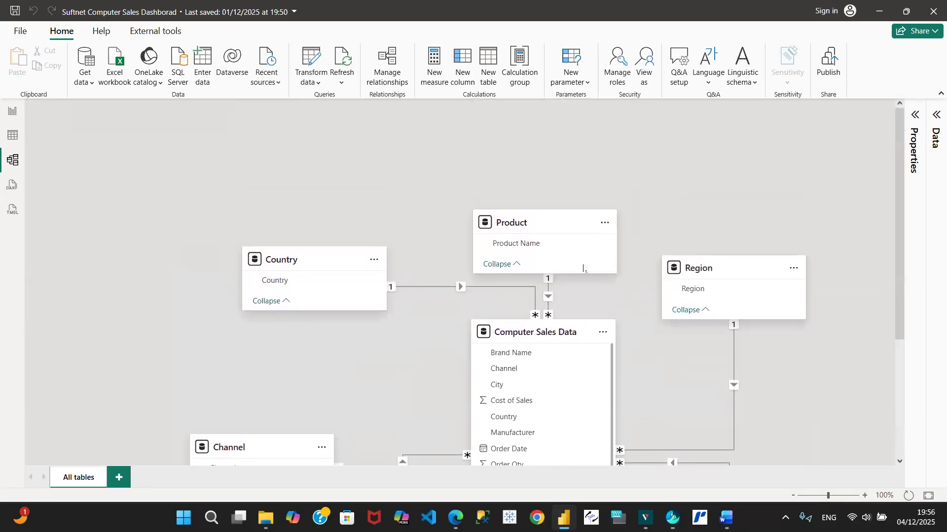
drag(544, 224, 516, 160)
drag(330, 256, 234, 252)
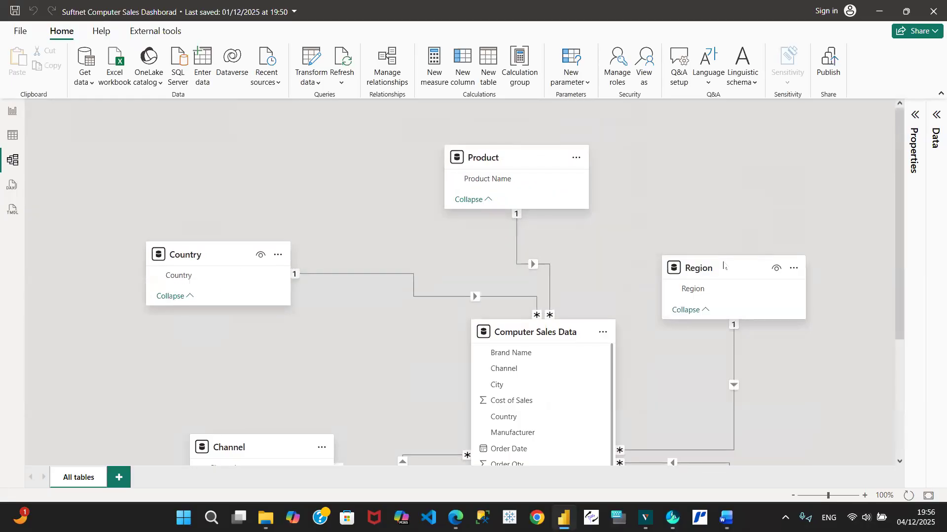
drag(729, 273, 742, 197)
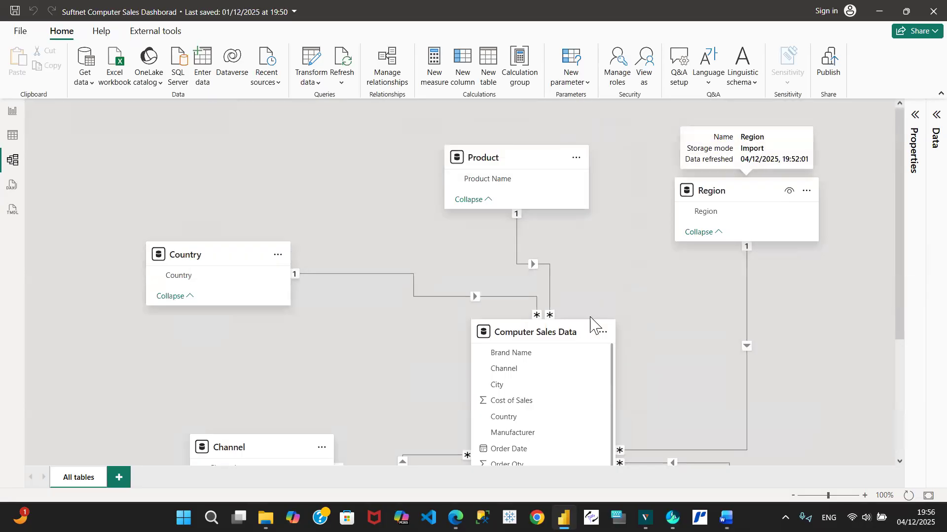
Raise the Computer Sales Data table slightly, shift Product to its upper left, and move Product SubCategory up beside its right edge.
drag(540, 336, 552, 281)
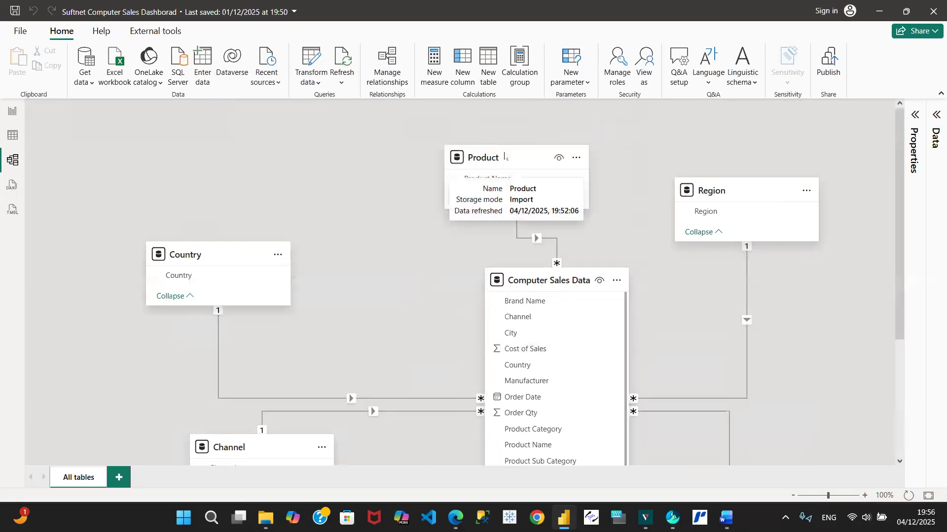
drag(498, 157, 440, 157)
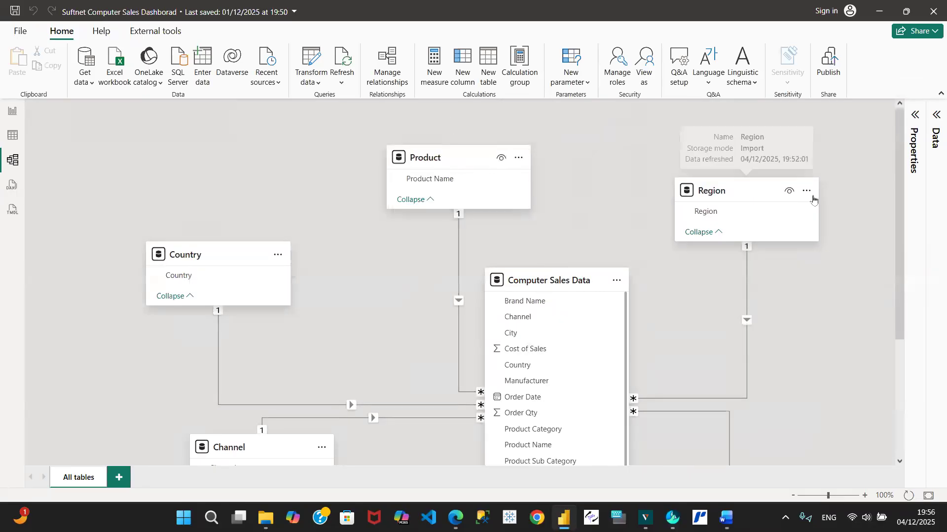
drag(904, 211, 917, 298)
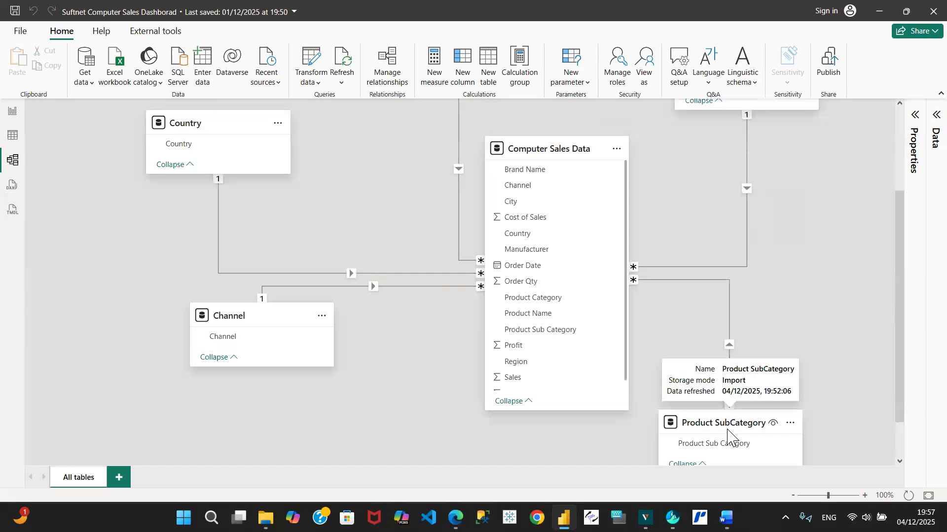
drag(728, 425, 756, 283)
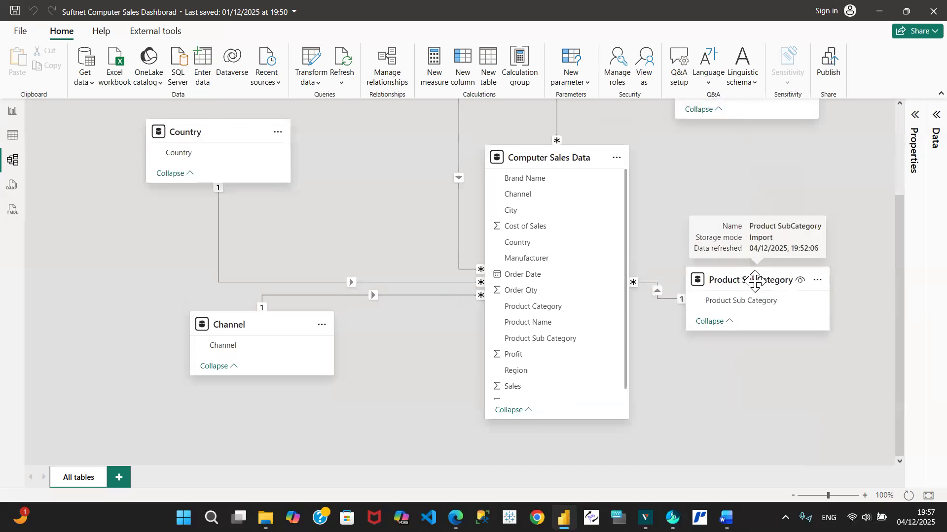
drag(899, 303, 882, 199)
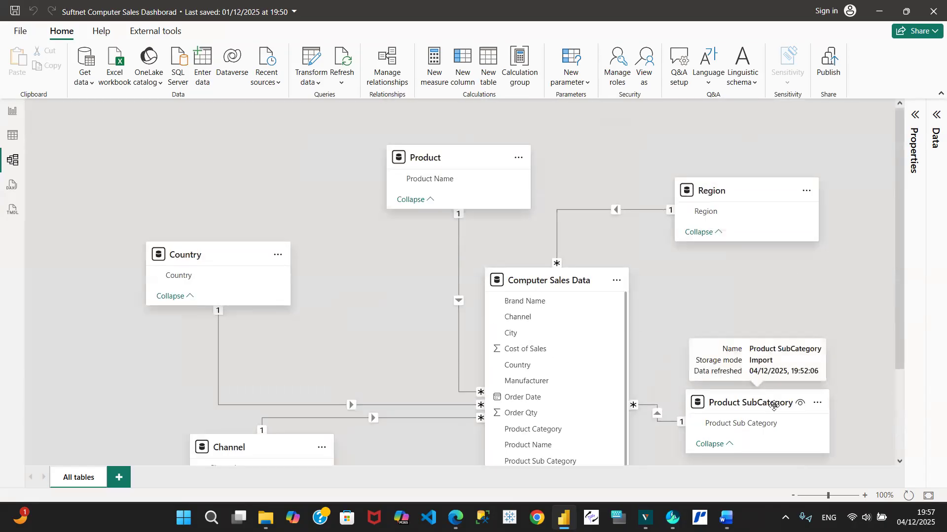
drag(774, 405, 779, 371)
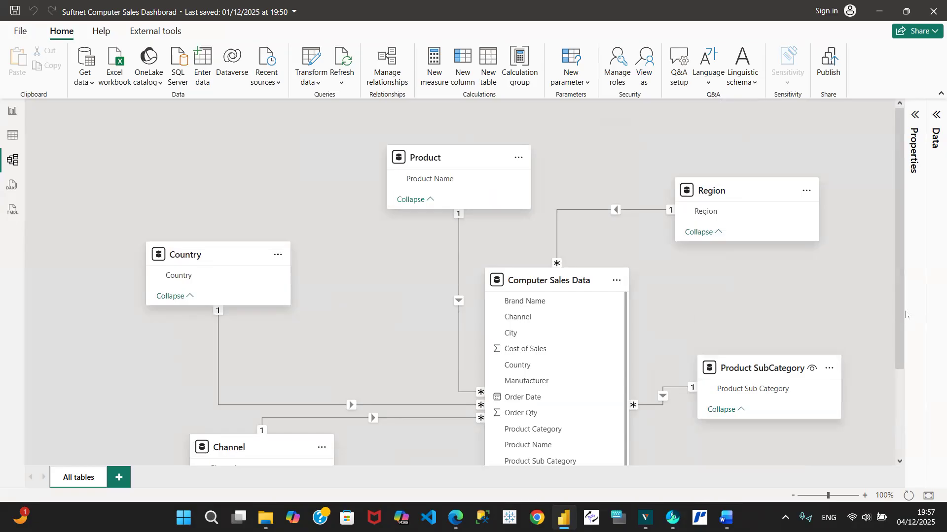
Save the report file, and check the blank report page before returning to the model diagram.
mouse_move(898, 302)
mouse_down()
mouse_move(899, 389)
mouse_move(899, 320)
mouse_up()
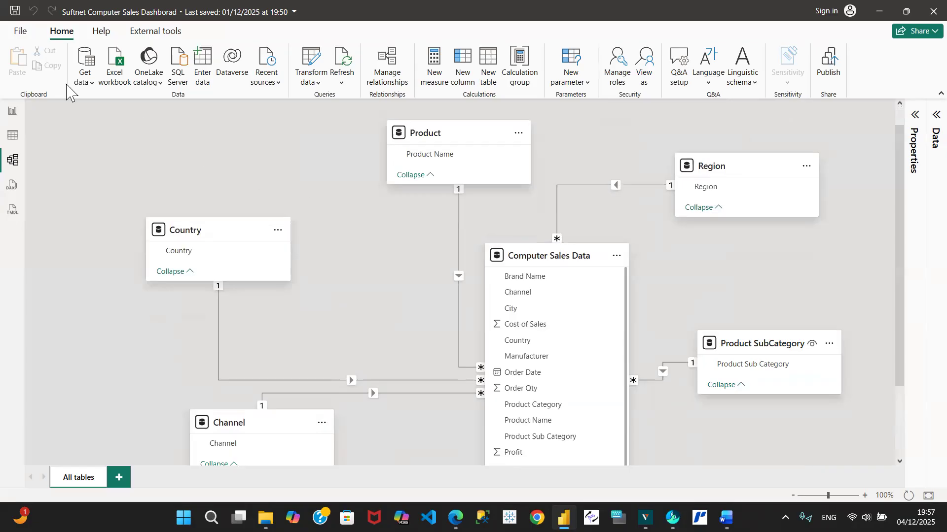
click(16, 15)
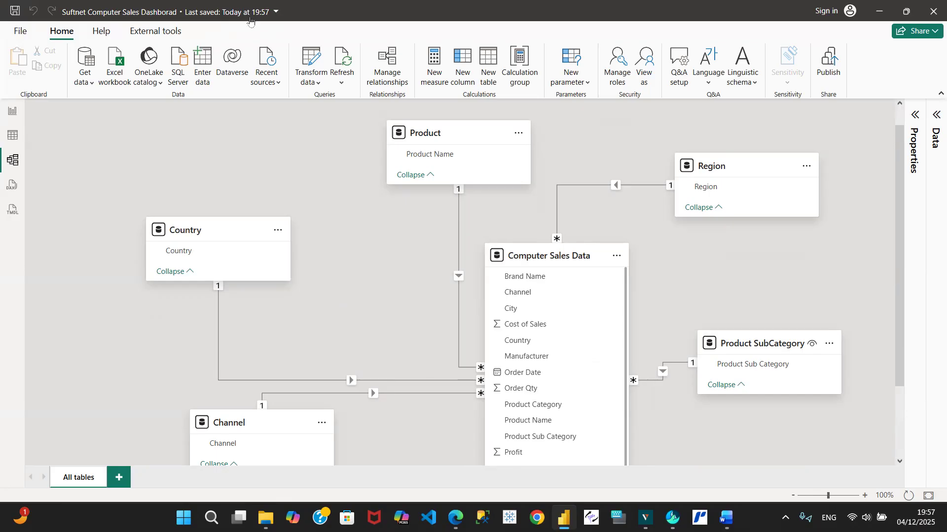
click(13, 109)
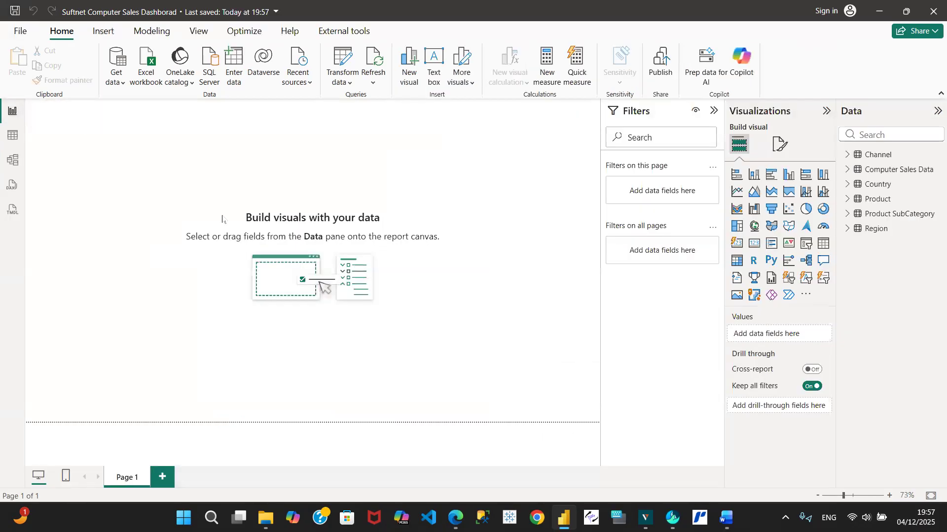
click(12, 162)
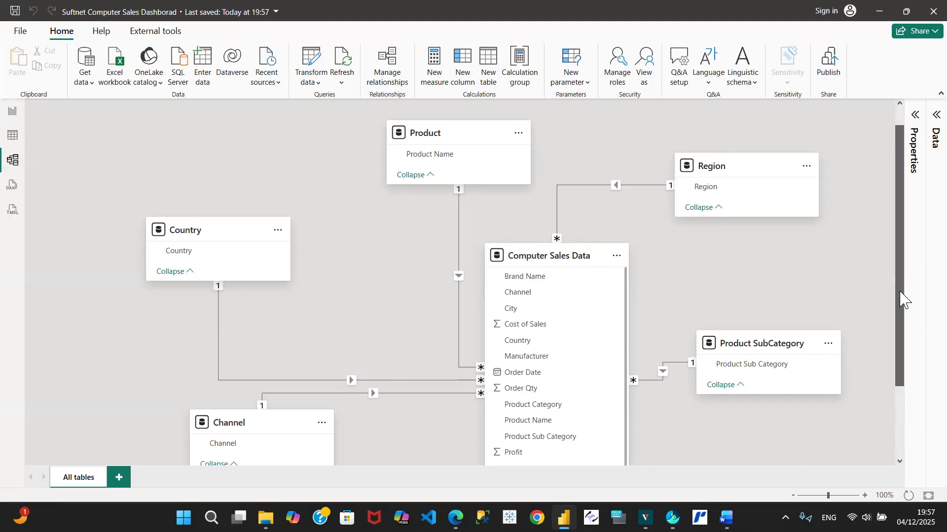
Move the Computer Sales Data table down and to the left, and shift Channel farther left to keep space between them.
scroll(901, 296, up, 1)
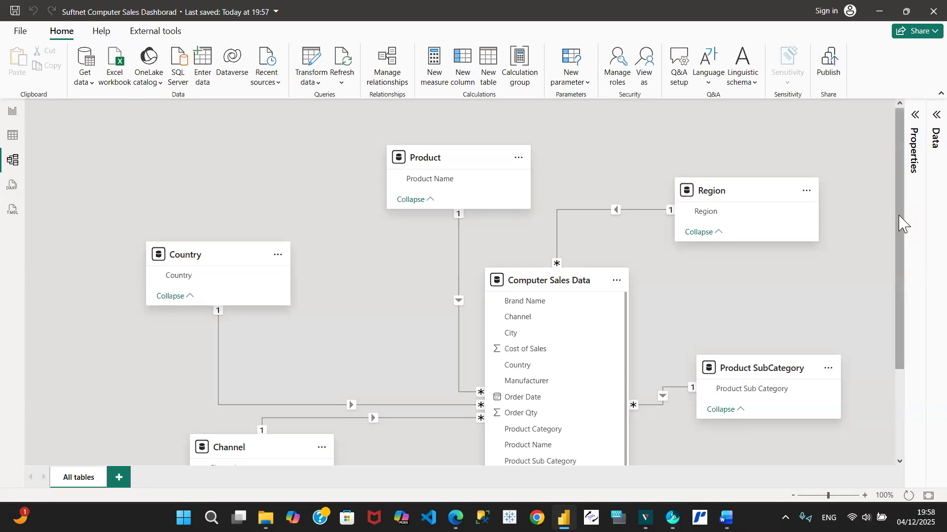
drag(900, 220, 912, 271)
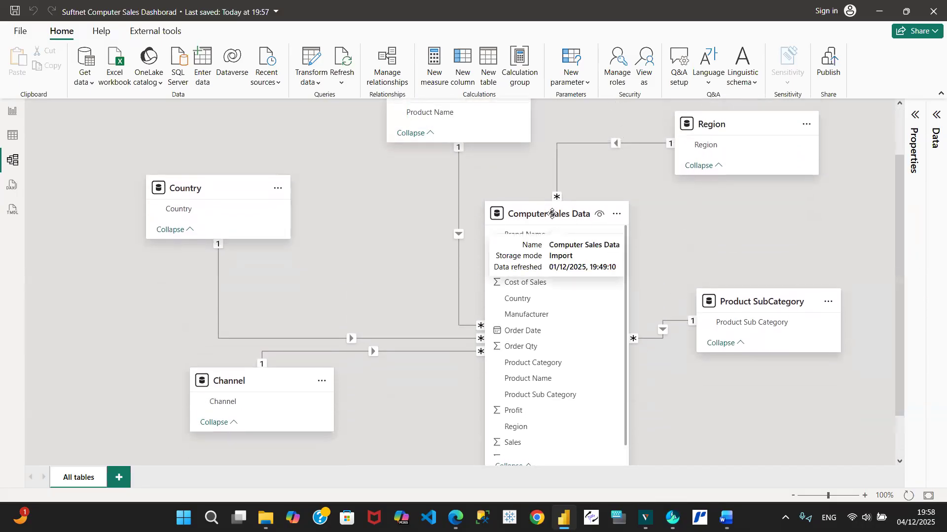
drag(552, 213, 469, 261)
drag(253, 386, 196, 383)
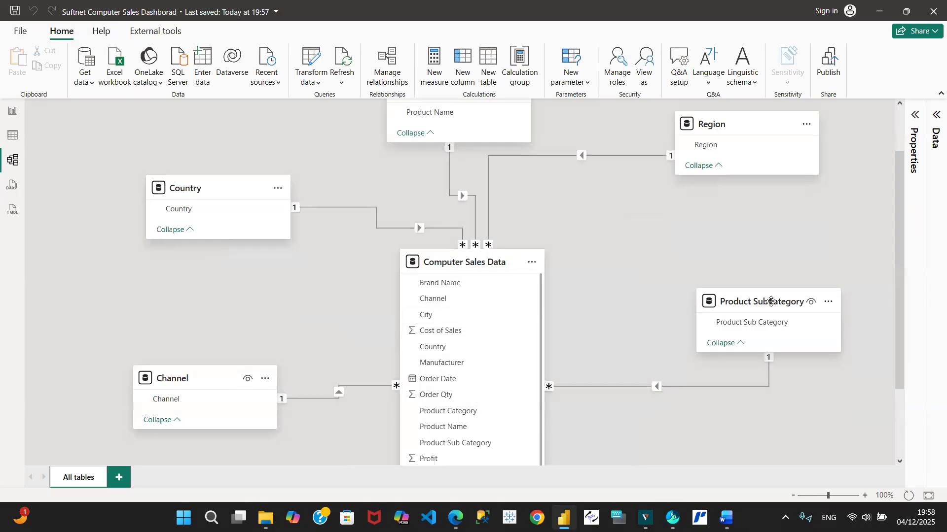
Bring Product SubCategory and Region closer to the fact table, center Product above it, and switch to the report view.
drag(772, 301, 712, 319)
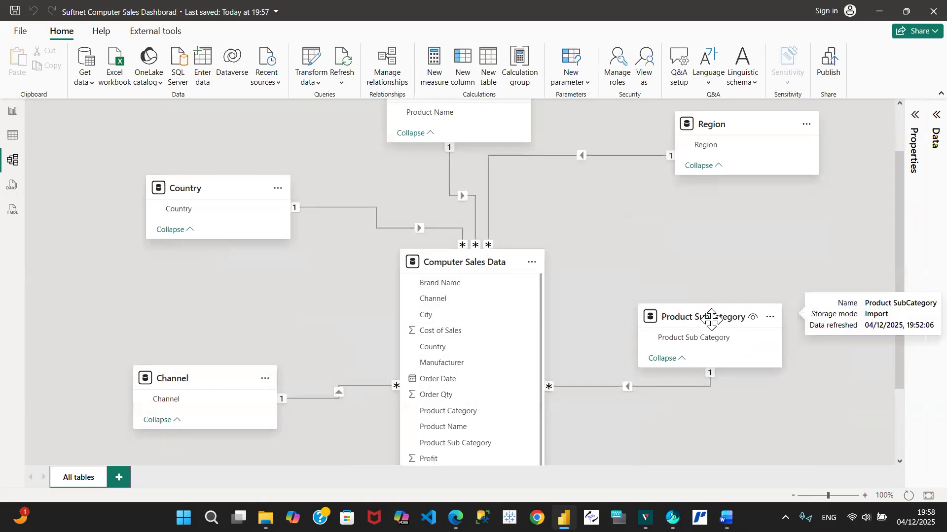
drag(738, 133, 735, 181)
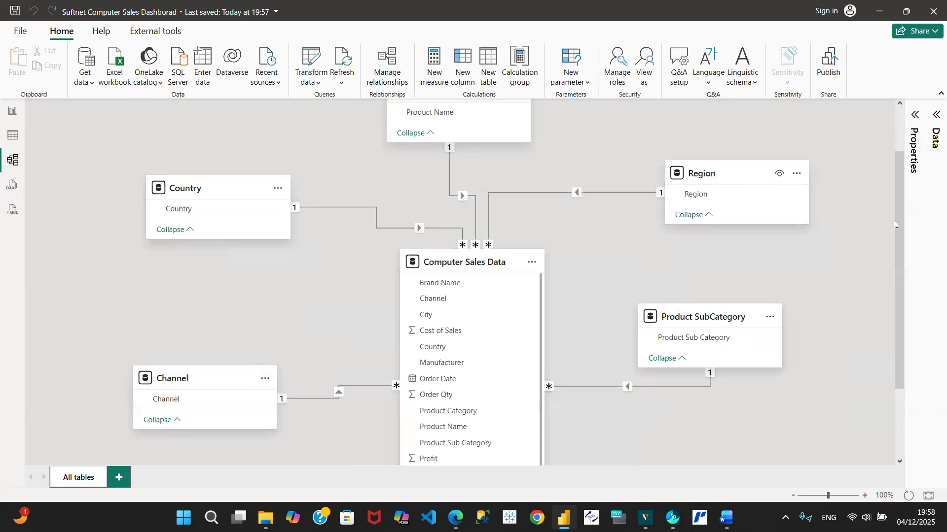
drag(894, 224, 883, 162)
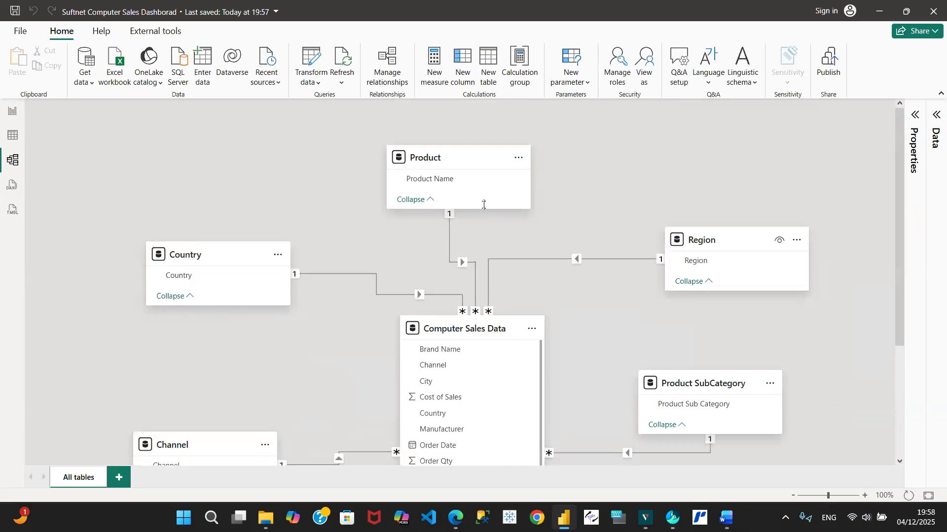
mouse_move(459, 158)
mouse_down()
mouse_move(501, 164)
mouse_move(459, 173)
mouse_up()
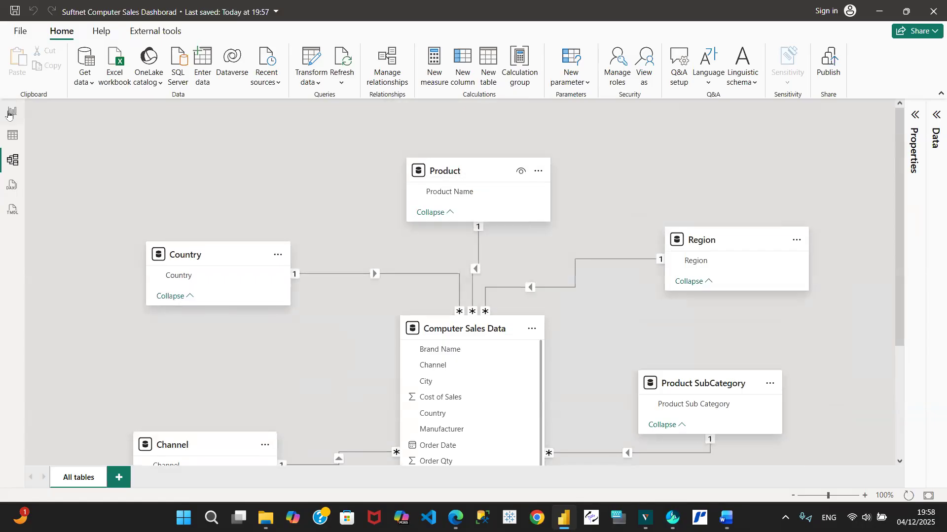
click(11, 112)
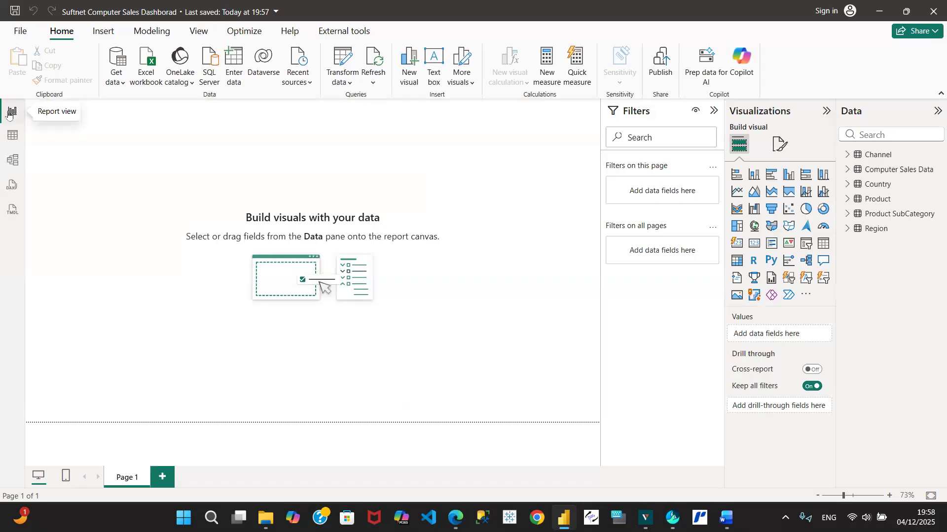